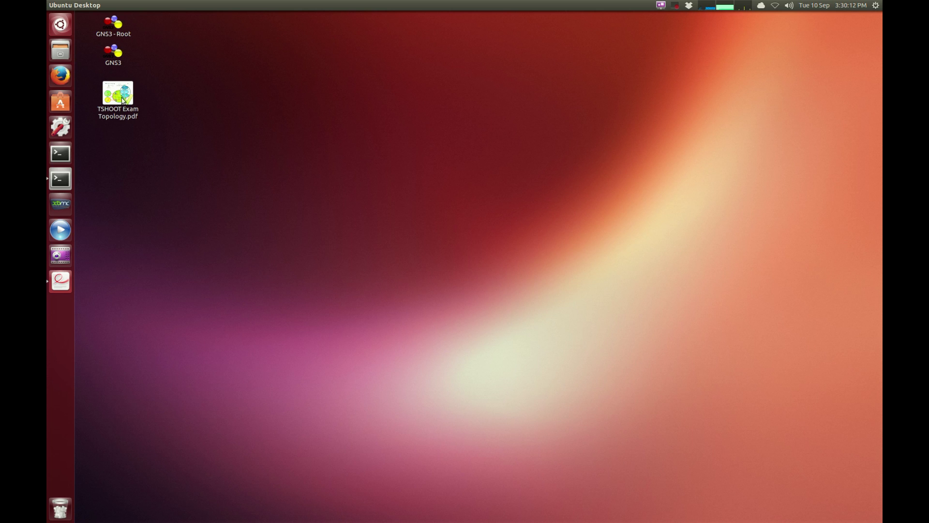
- Launch GNS3 and open the project topology.net from the Ticket 13 folder
double_click(117, 65)
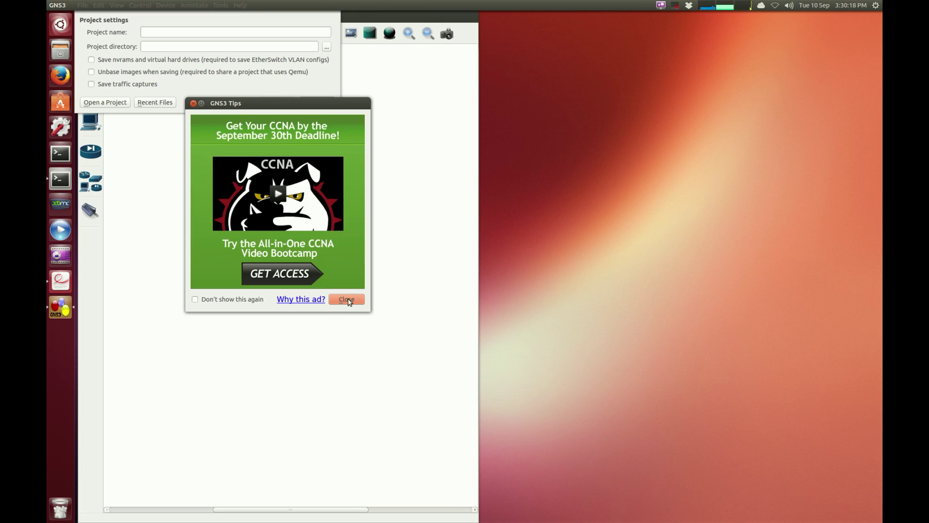
left_click(348, 300)
left_click(91, 102)
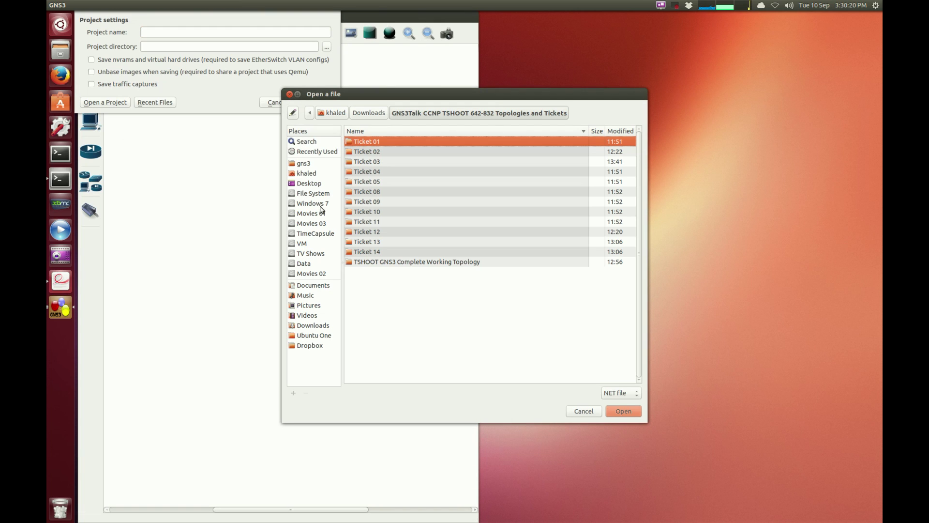
double_click(362, 242)
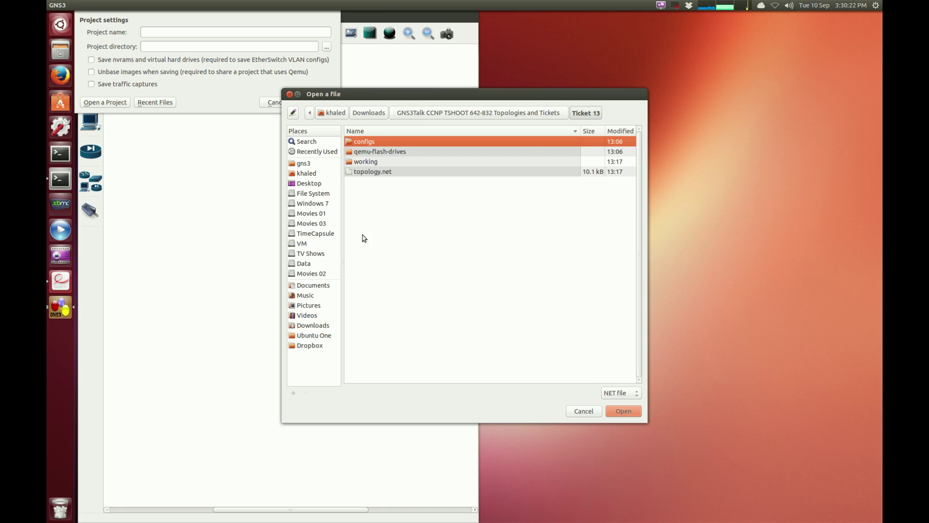
left_click(373, 174)
double_click(374, 172)
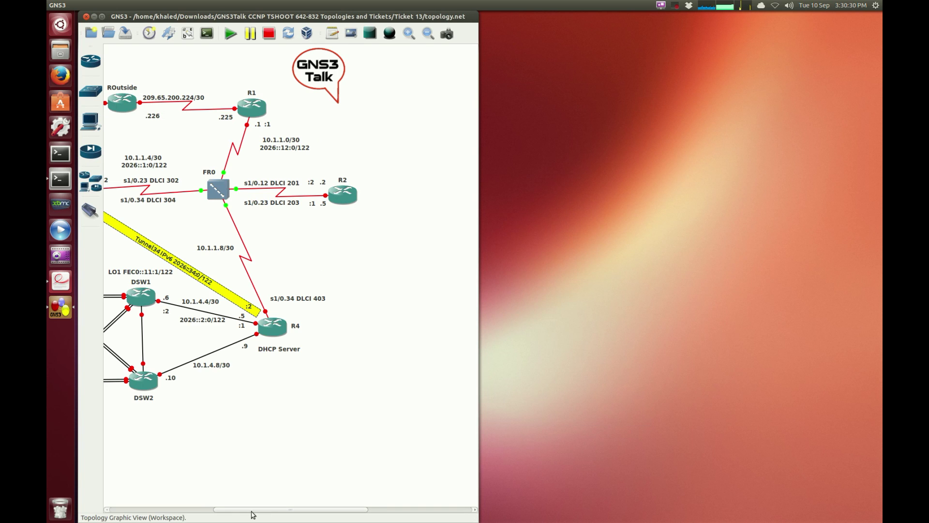
- Scroll to show the whole TSHOOT topology and start all devices
left_click_drag(254, 510, 201, 504)
left_click(231, 36)
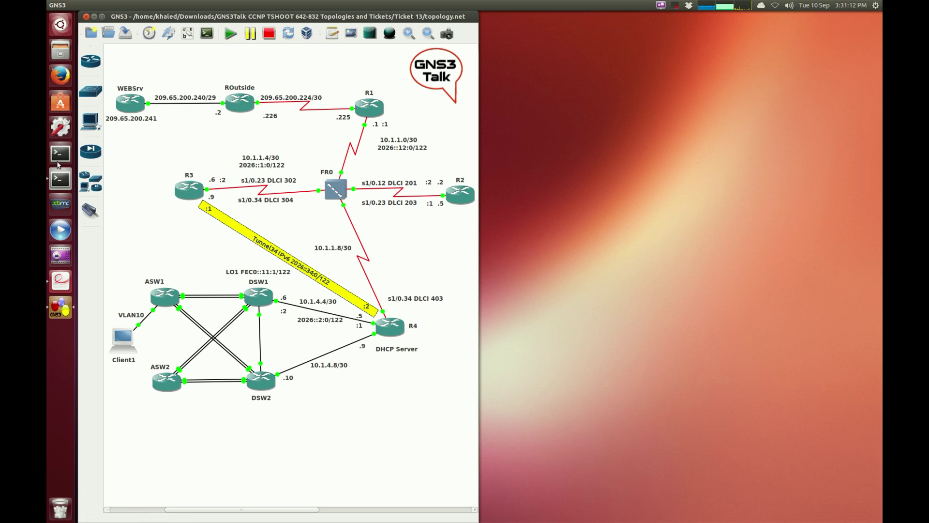
- Open Client1's console in Konsole and enter privileged mode with en
left_click(57, 176)
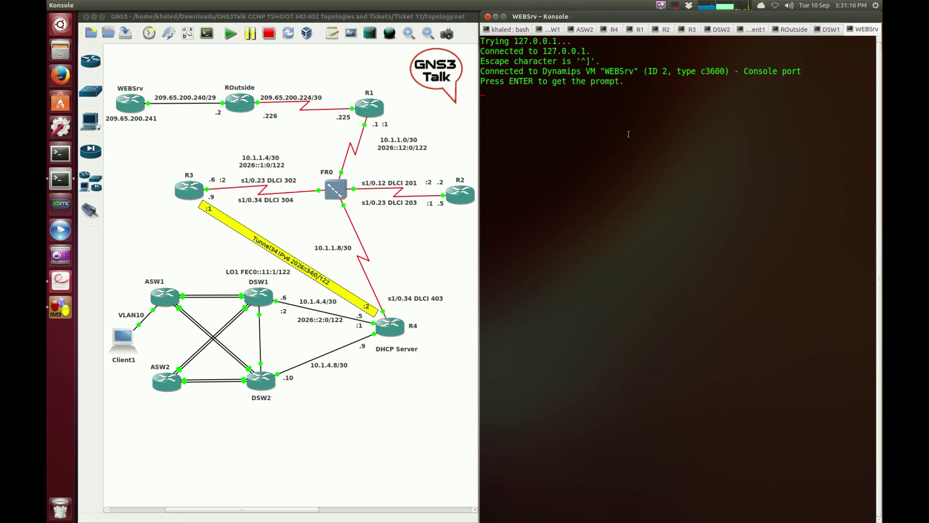
left_click(750, 30)
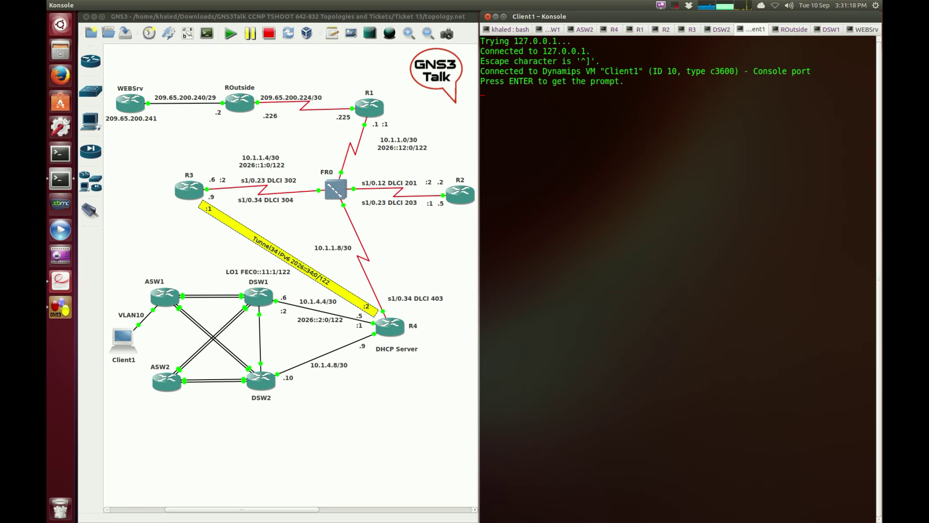
key("Return")
key("Return")
key("Return")
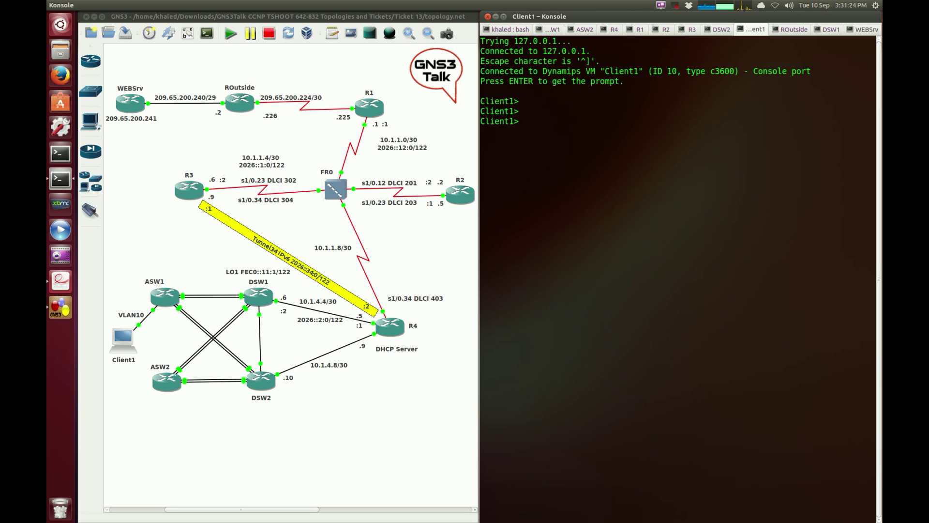
type("en")
key("Return")
key("Return")
key("Return")
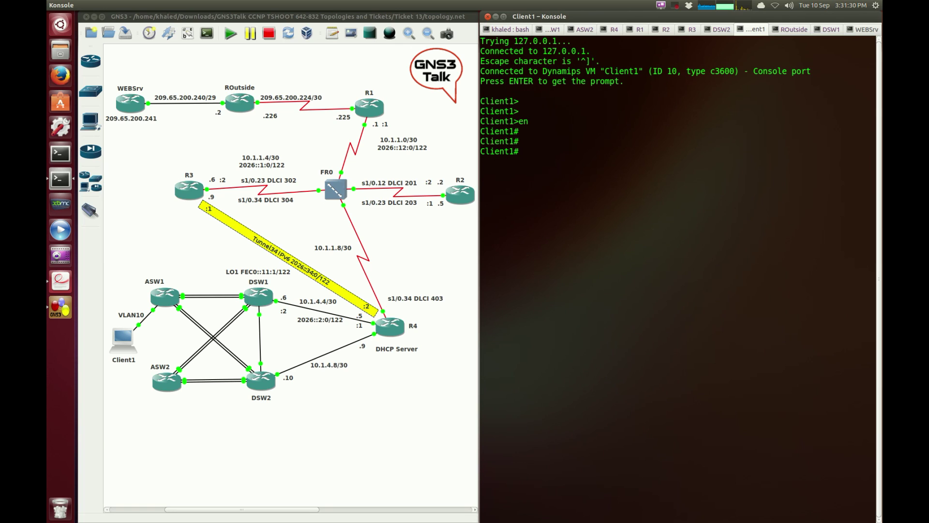
- Run show ip int bri on Client1 to list its interfaces and addresses
type("show ip int bri")
key("Return")
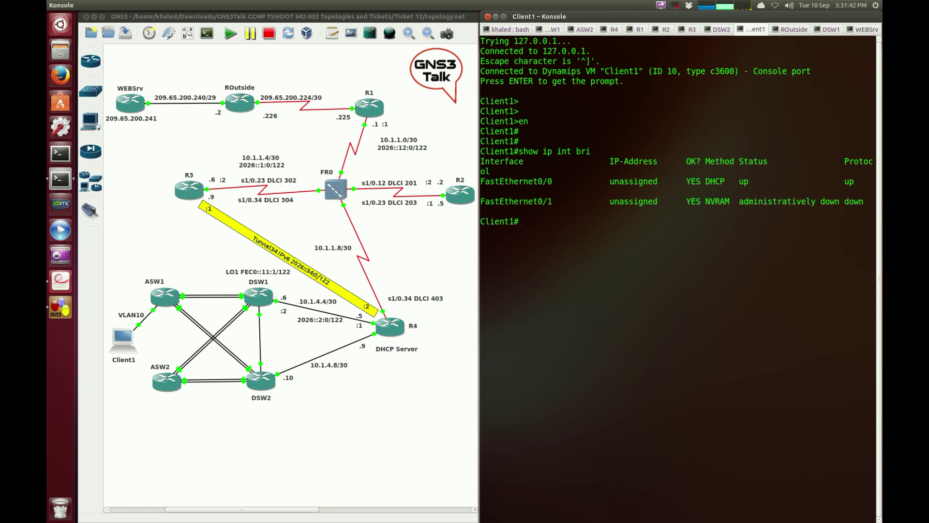
- Rerun show ip int bri repeatedly; FastEthernet0/0 stays unassigned while waiting for DHCP
key("Up")
key("Return")
key("Up")
key("Return")
key("Up")
key("Return")
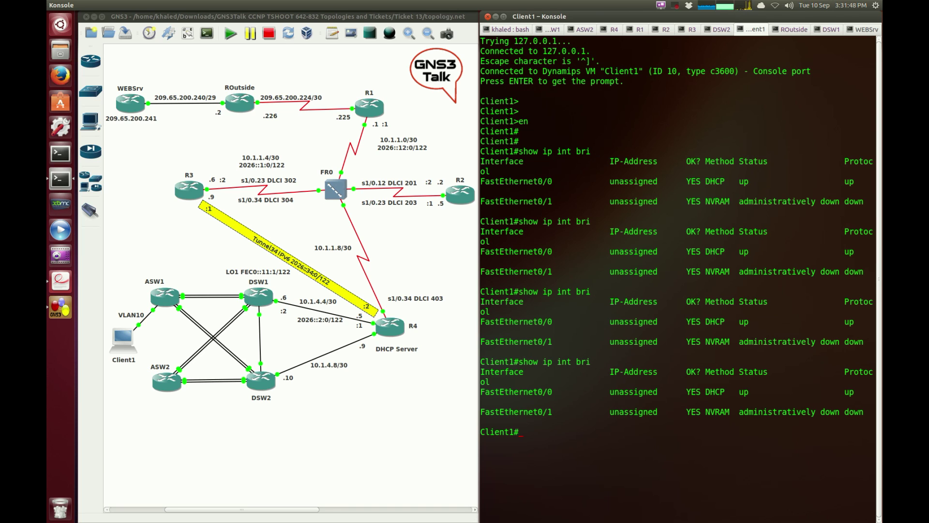
key("Up")
key("Return")
key("Up")
key("Return")
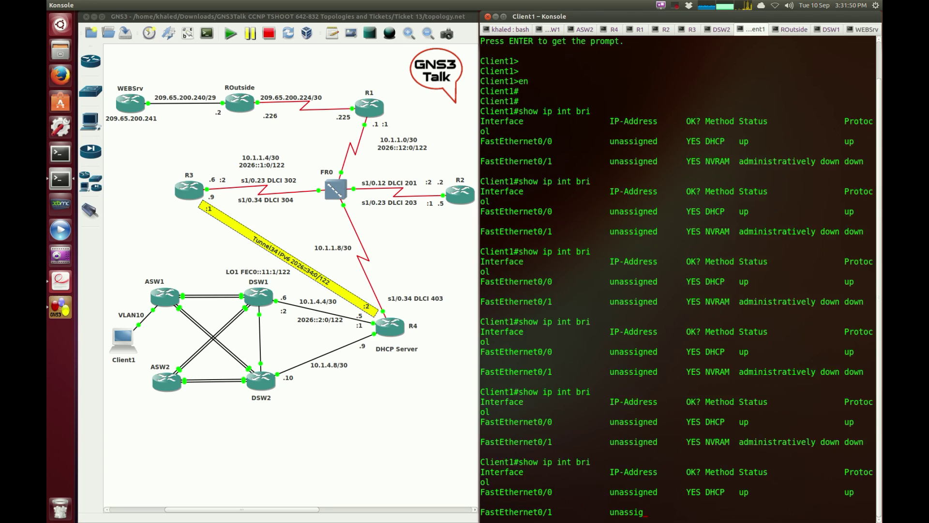
key("Up")
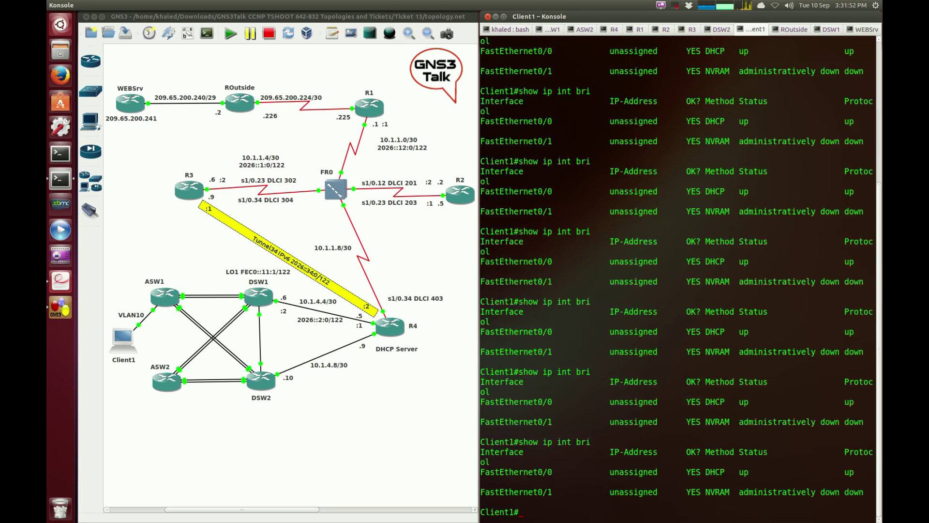
key("Return")
key("Return")
key("Return")
key("Return")
key("Return")
key("Return")
key("Return")
key("Return")
key("Return")
key("Return")
key("Return")
key("Return")
key("Up")
key("Return")
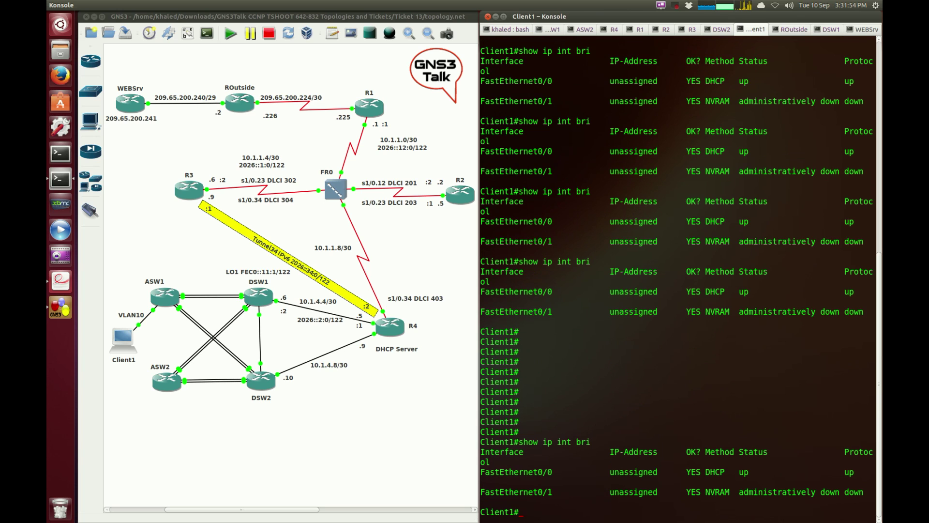
key("Return")
key("Up")
key("Return")
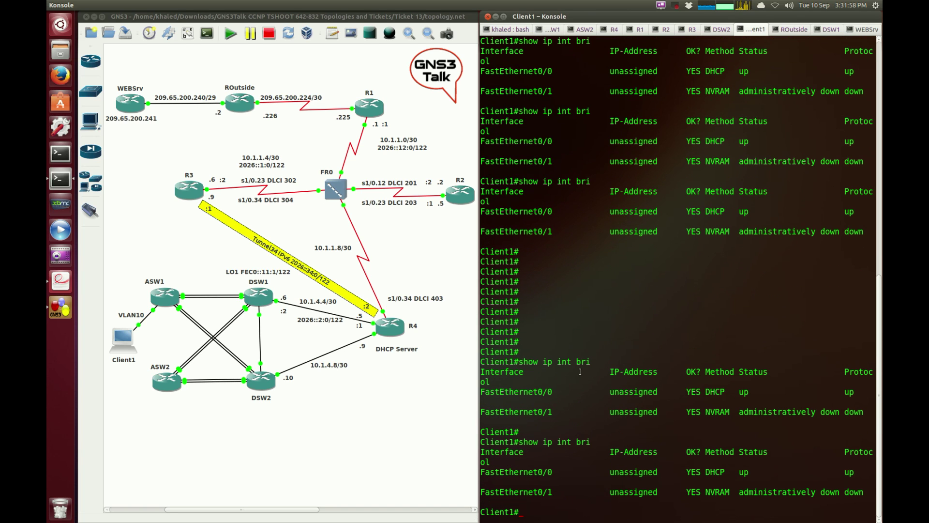
key("Return")
key("Up")
key("Return")
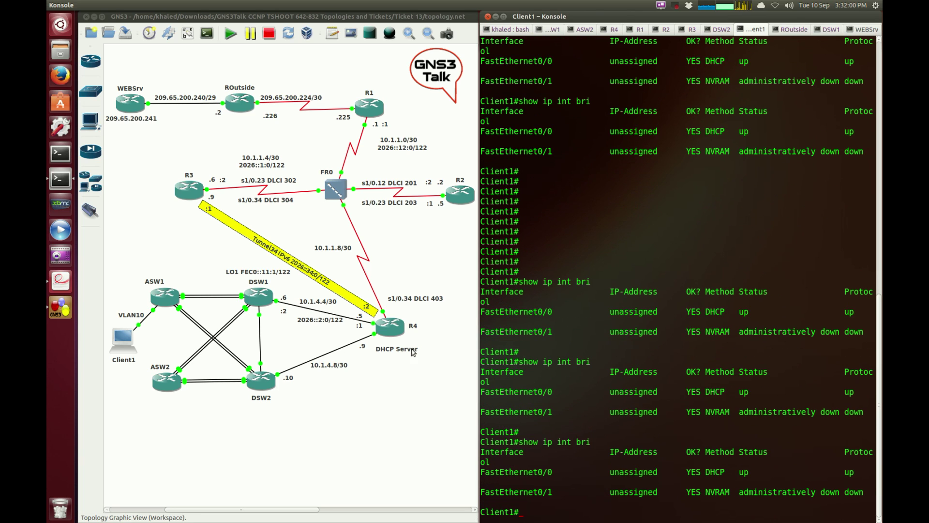
left_click(157, 409)
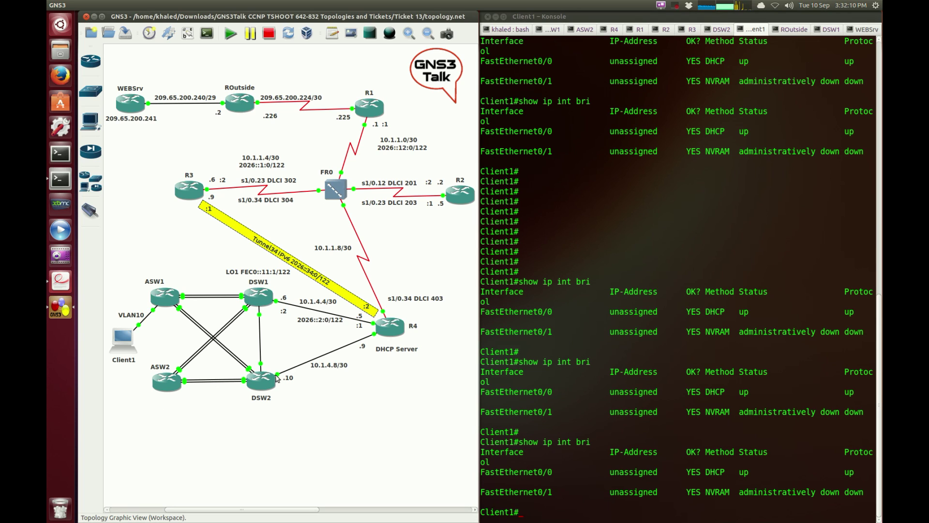
left_click(765, 293)
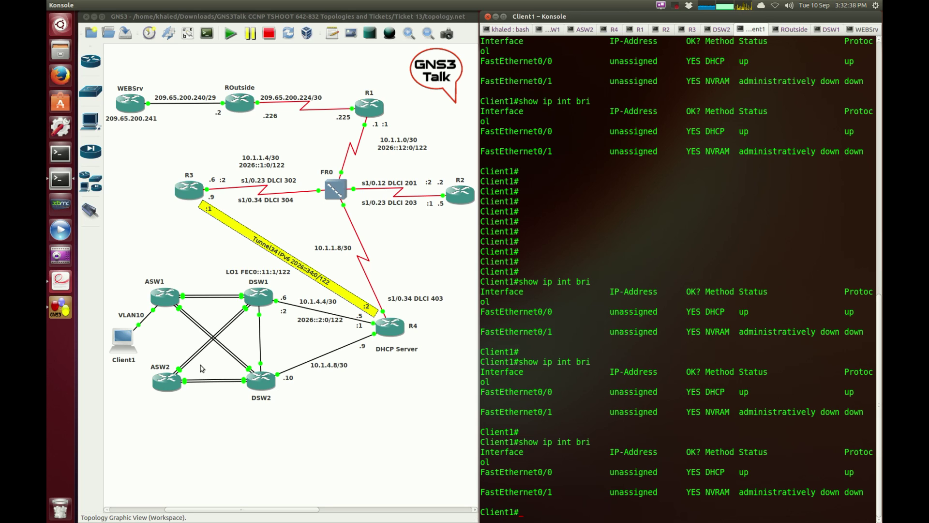
left_click(301, 335)
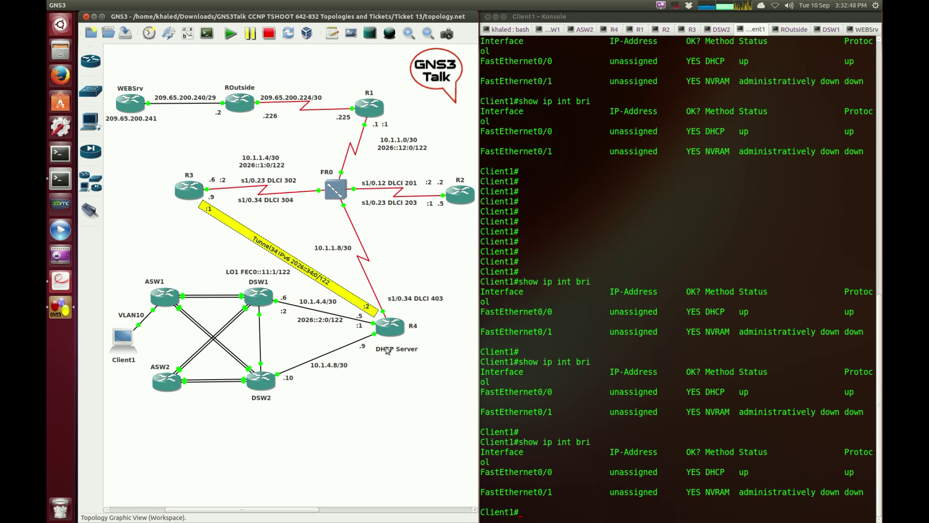
left_click_drag(389, 354, 385, 352)
left_click(588, 333)
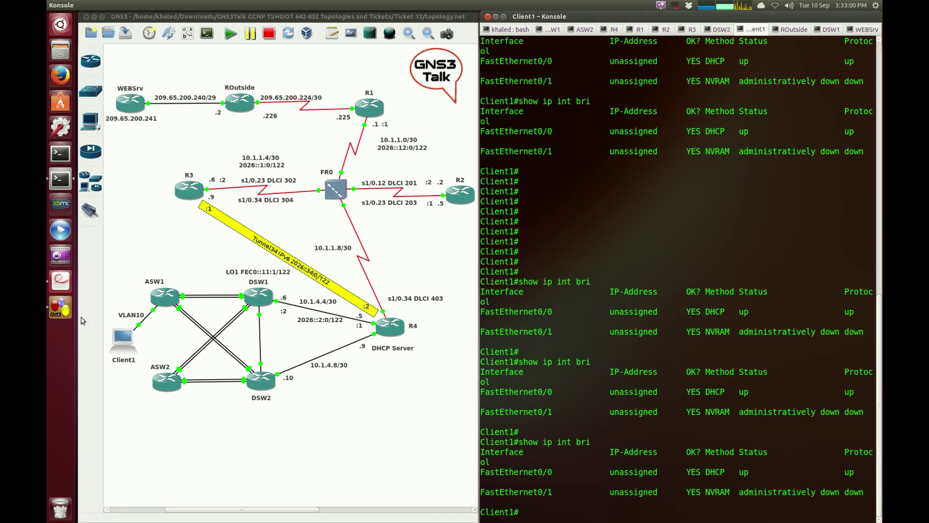
left_click(124, 300)
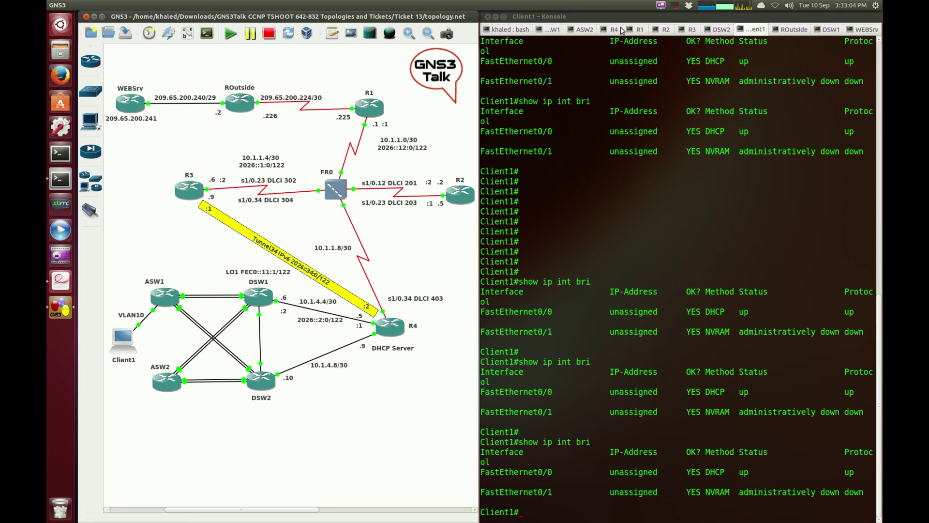
- Open ASW1's console and enter privileged mode with en
left_click(550, 30)
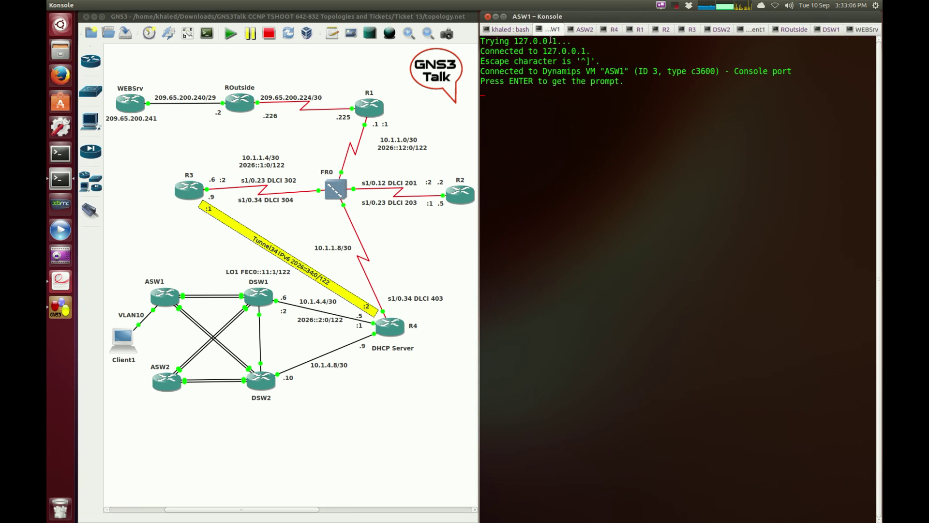
key("Return")
key("Return")
key("Return")
type("en")
key("Return")
- Run show vlan-switch, then show vlan-switch brief on ASW1
type("show vlan")
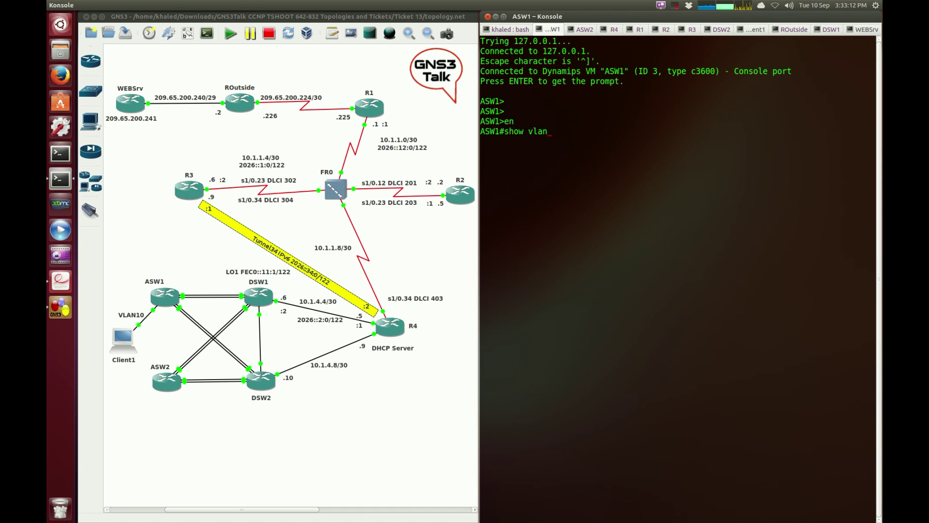
type("-switch")
key("Return")
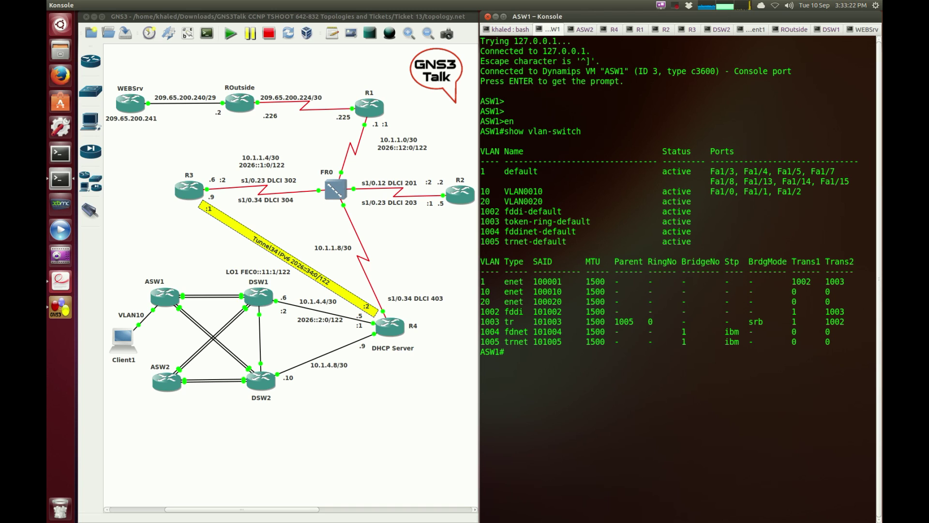
key("Up")
type("brief")
key("Return")
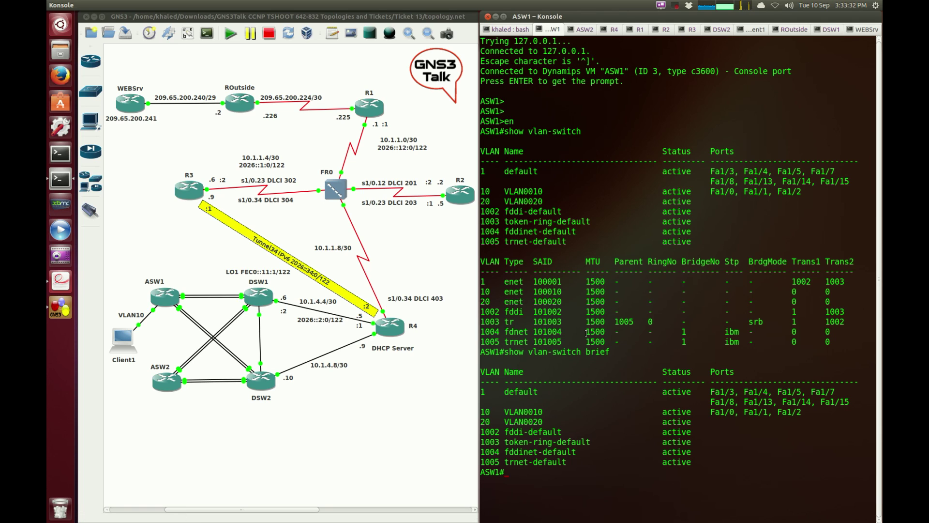
- Highlight the VLAN0010 row and its port Fa1/0 in ASW1's VLAN table
triple_click(547, 410)
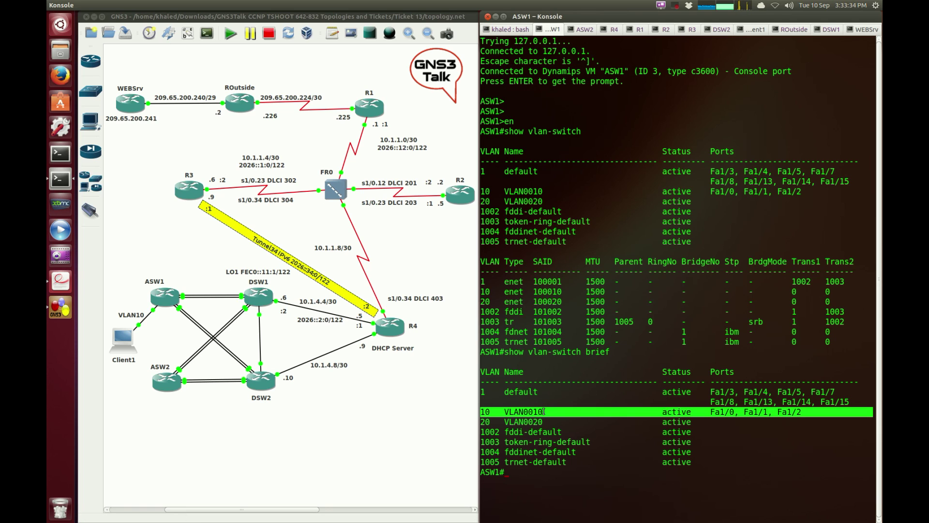
double_click(729, 412)
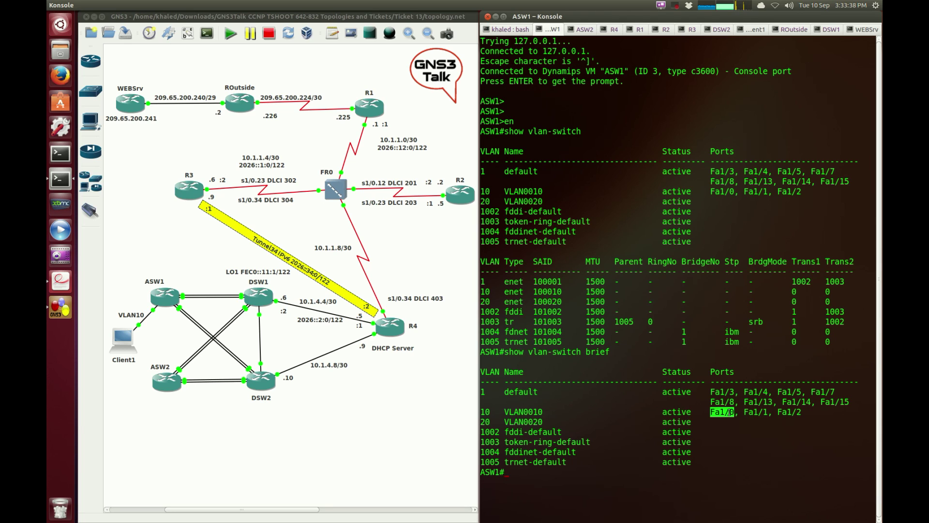
double_click(521, 411)
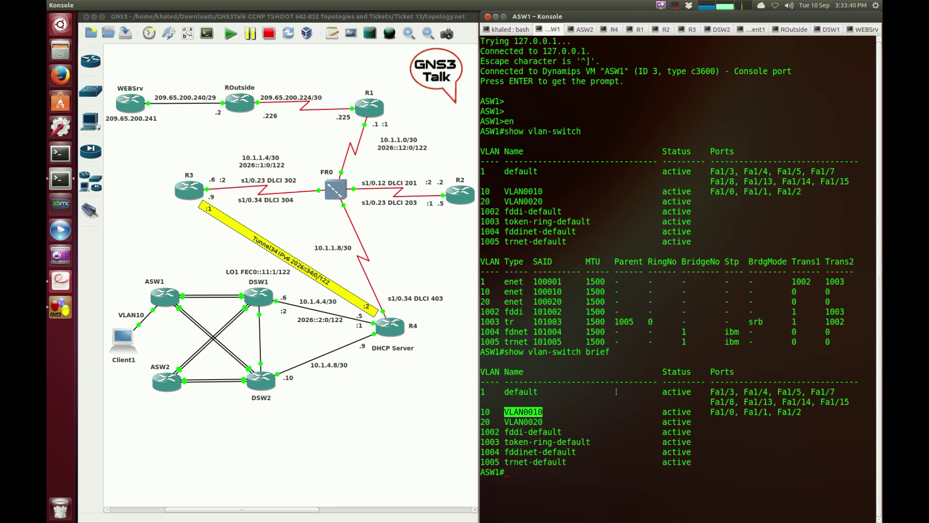
left_click(272, 422)
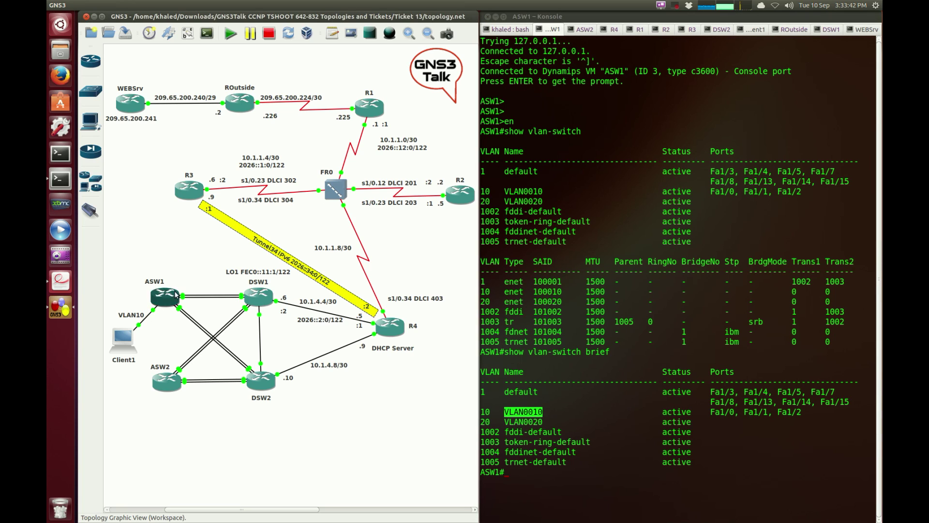
left_click(588, 413)
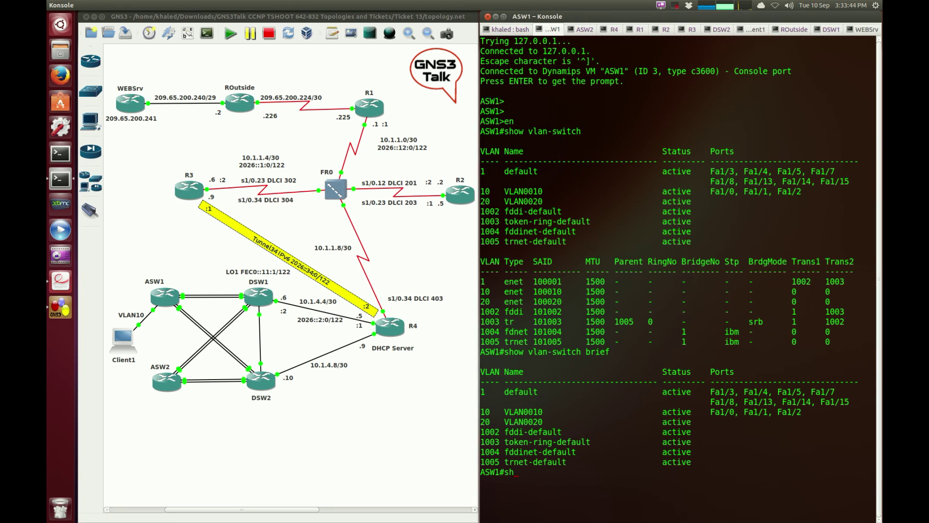
- Run show interfaces trunk on ASW1
key("BackSpace")
type("inter")
key("Tab")
type("tru")
key("Tab")
key("Return")
key("Return")
key("Return")
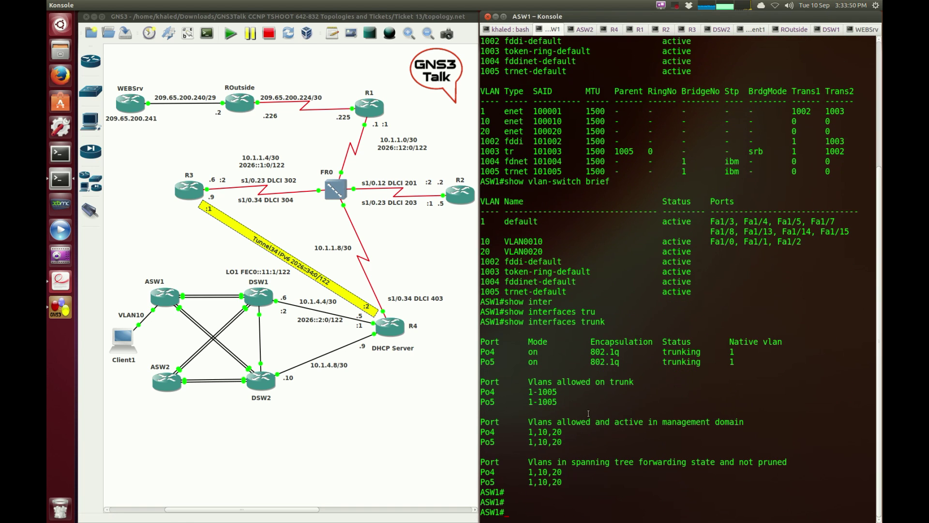
- Highlight VLAN 10 among Po4 and Po5 active VLANs, then switch to DSW1's console
left_click(186, 326)
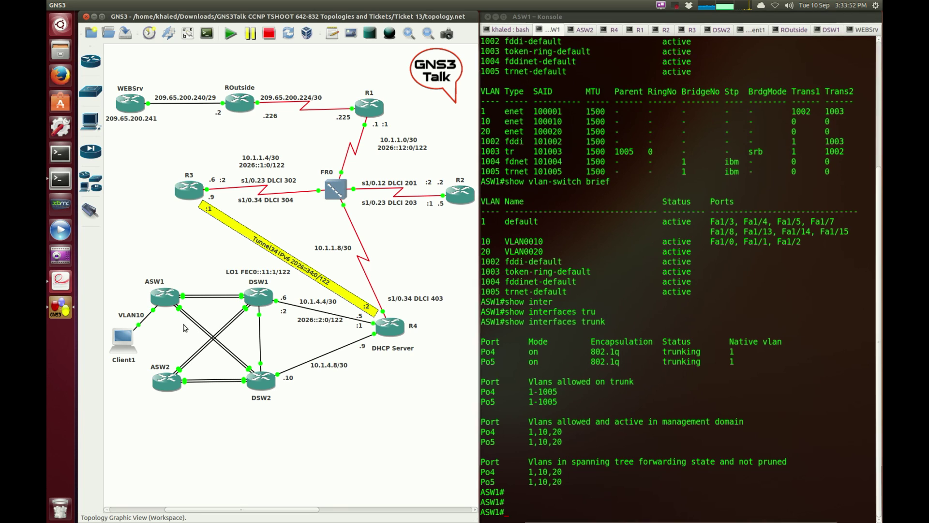
double_click(542, 432)
double_click(542, 441)
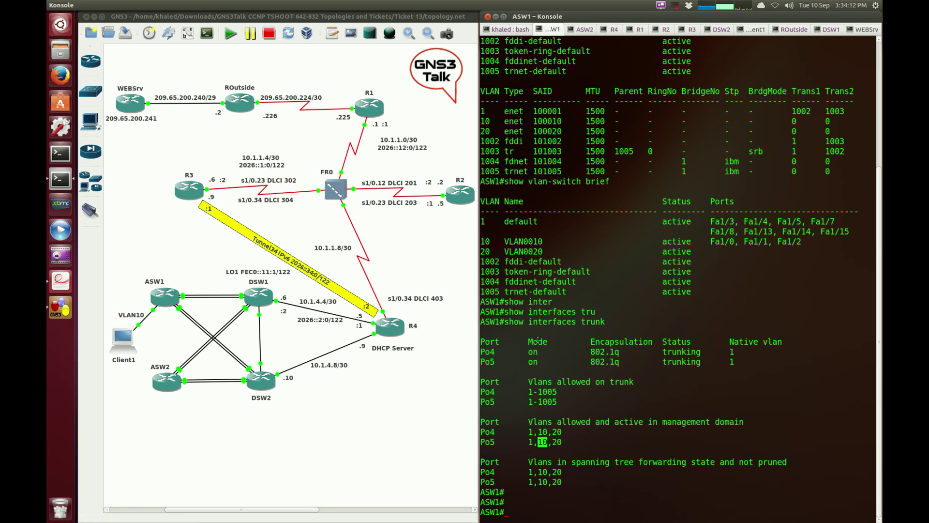
triple_click(654, 238)
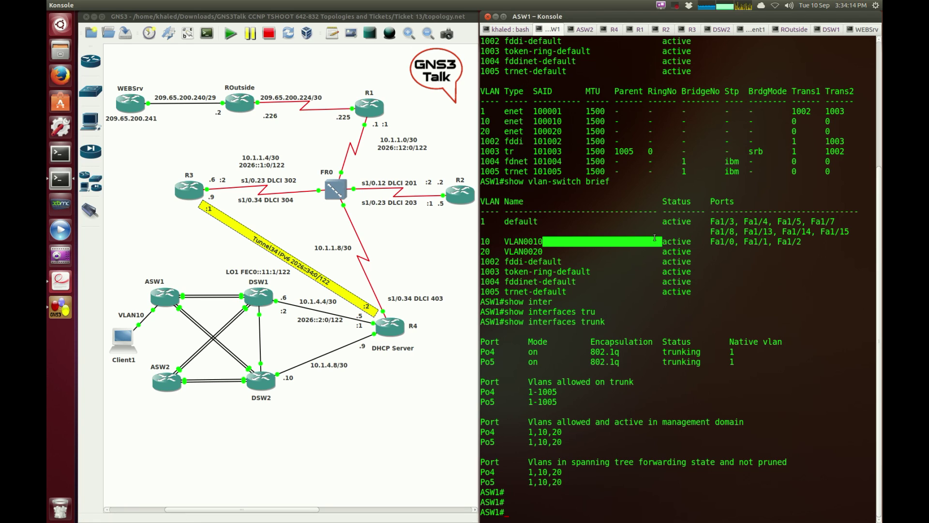
double_click(654, 237)
left_click(651, 237)
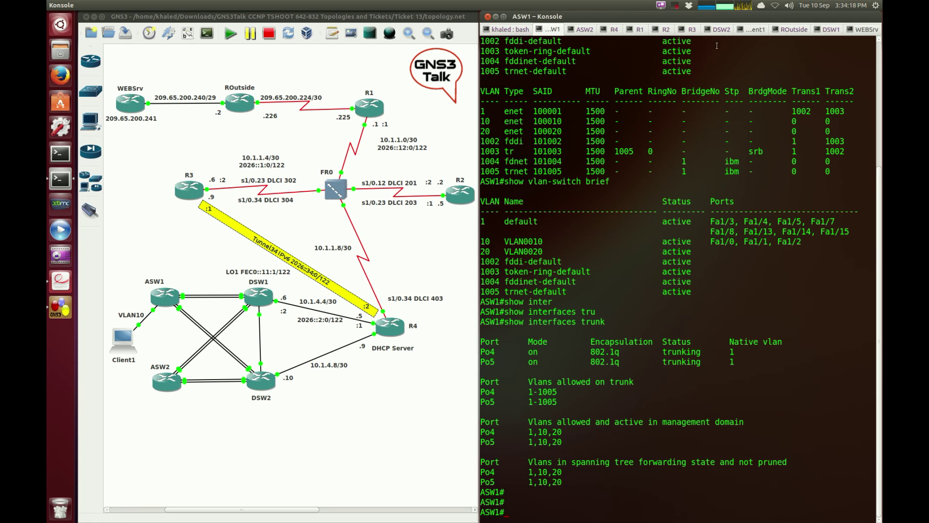
left_click(832, 30)
- Enter privileged mode on DSW1 and run show vlan-switch brief
key("Return")
key("Return")
key("Return")
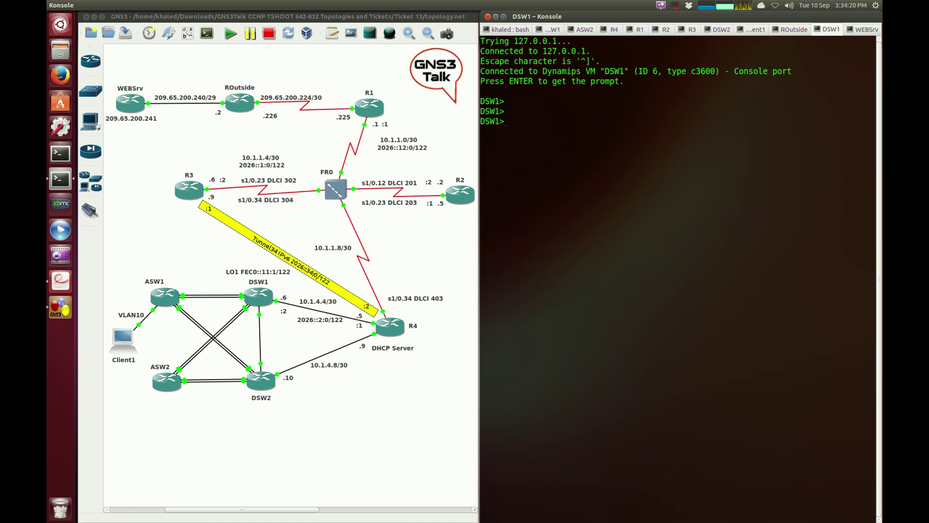
type("en")
key("Return")
type("show vlan-swi")
key("Tab")
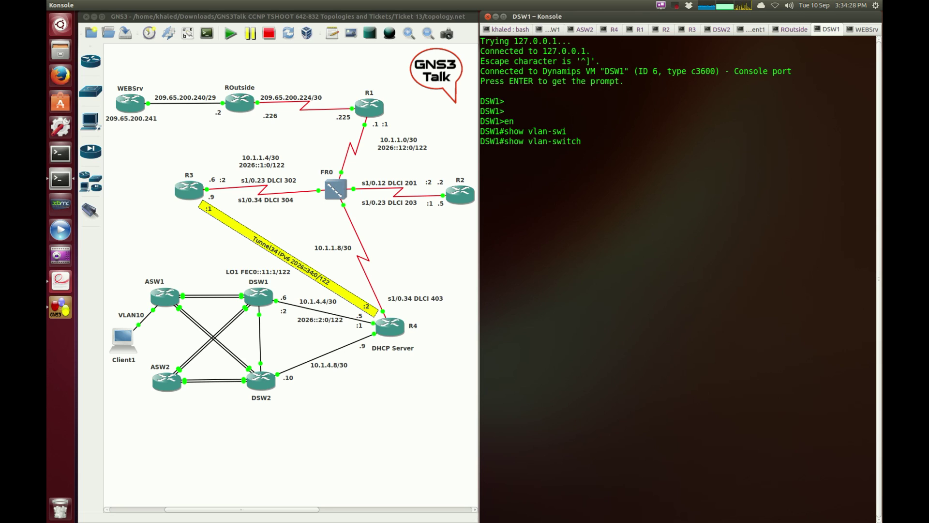
type("bri")
key("Tab")
key("Return")
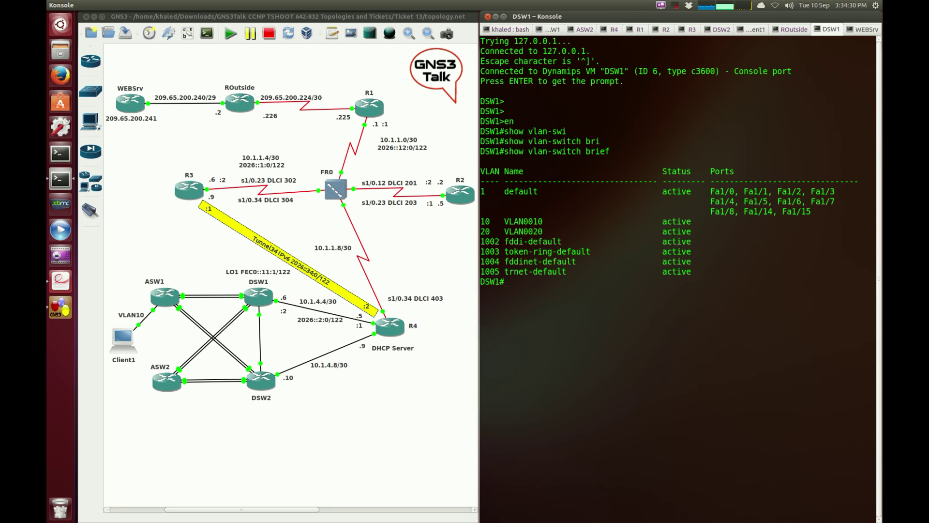
- Highlight the VLAN0010 line in DSW1's VLAN table
triple_click(512, 219)
triple_click(724, 219)
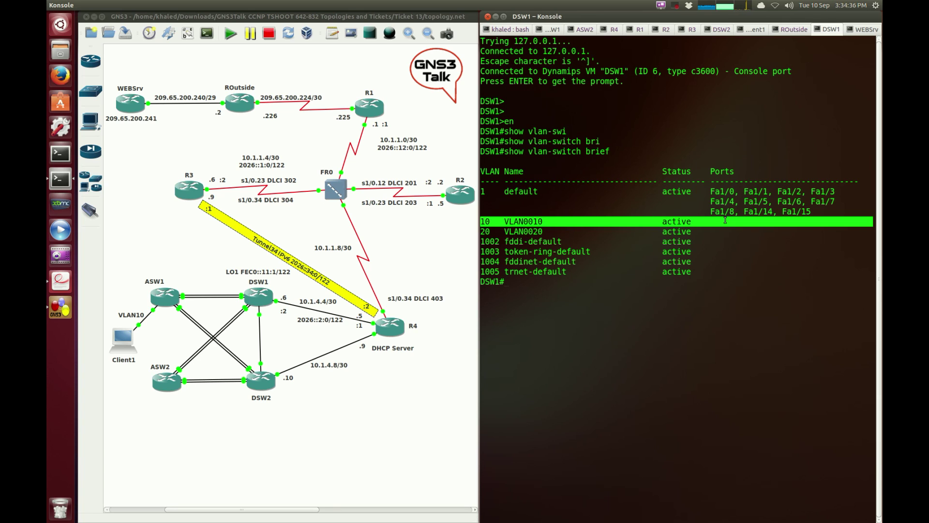
left_click(686, 278)
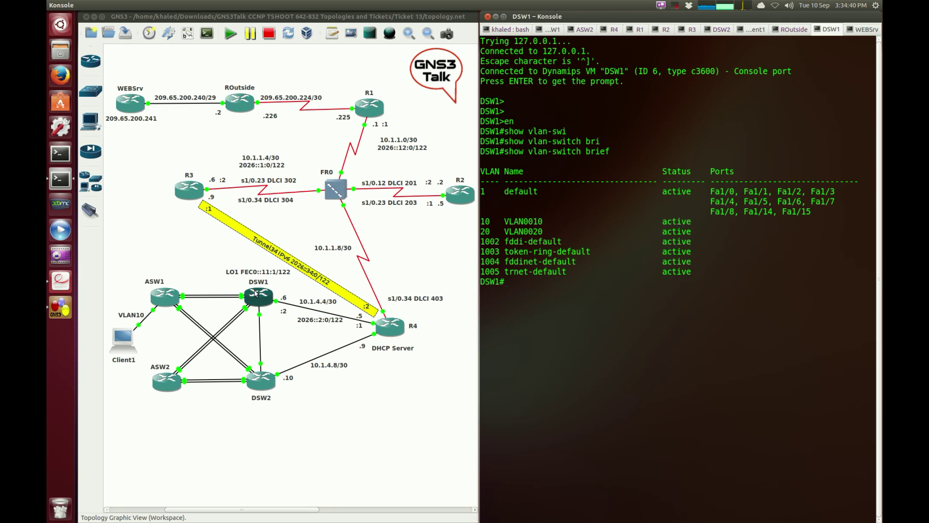
triple_click(541, 221)
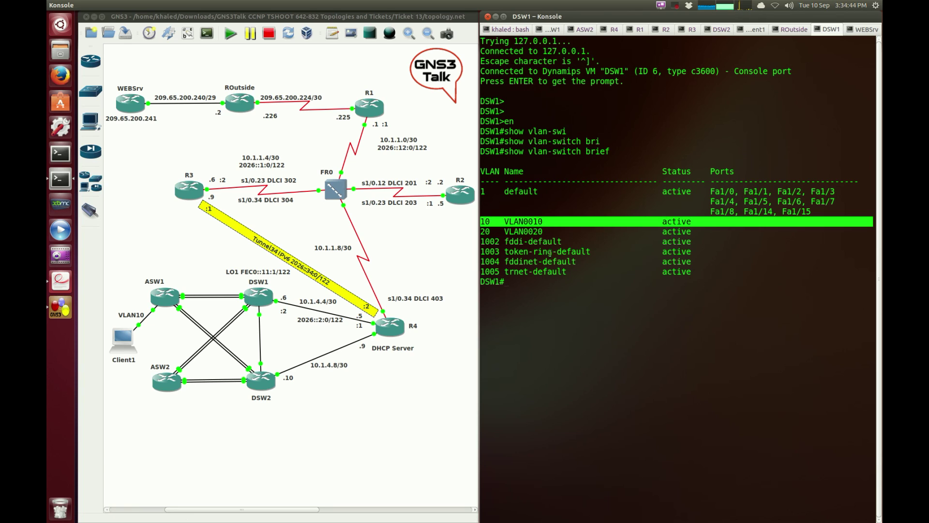
left_click(540, 275)
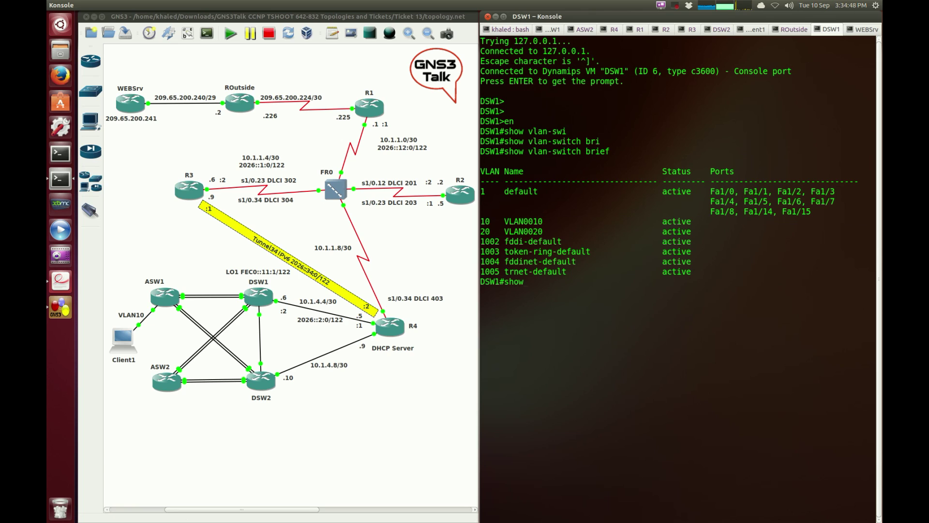
- Run show interfaces trunk on DSW1
type("show tru")
key("Tab")
key("BackSpace")
key("BackSpace")
key("BackSpace")
key("BackSpace")
type("nter")
key("Tab")
type("tru")
key("Tab")
key("Return")
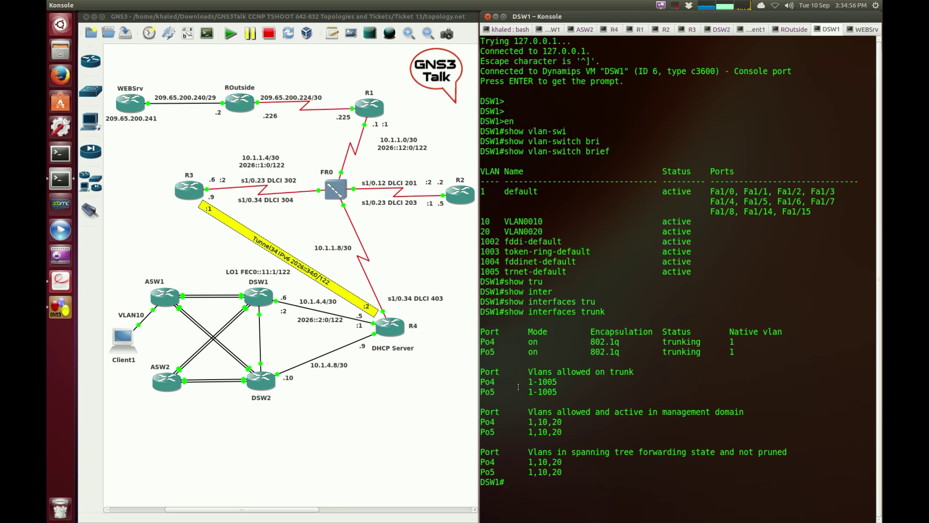
- Highlight Po4 and Po5 allowed and active VLAN lines, then clear the screen
left_click_drag(525, 382, 482, 382)
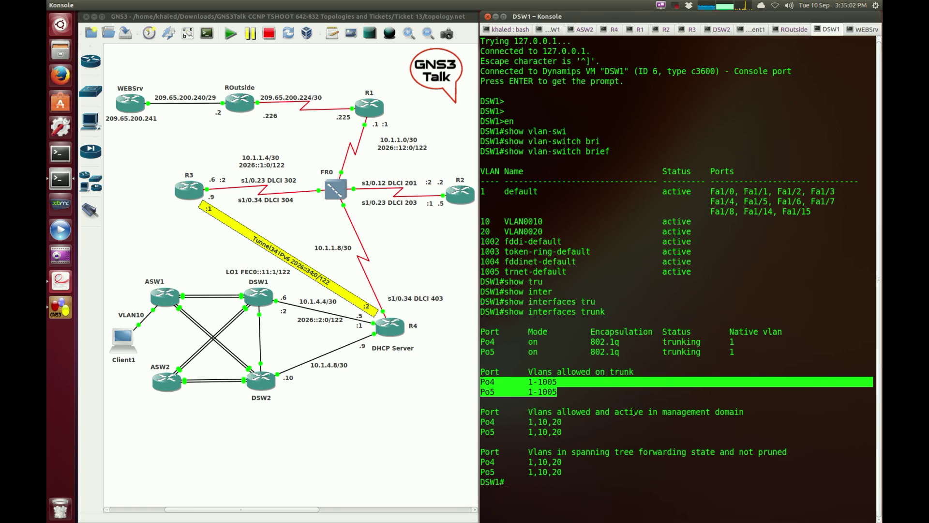
left_click_drag(562, 432, 482, 422)
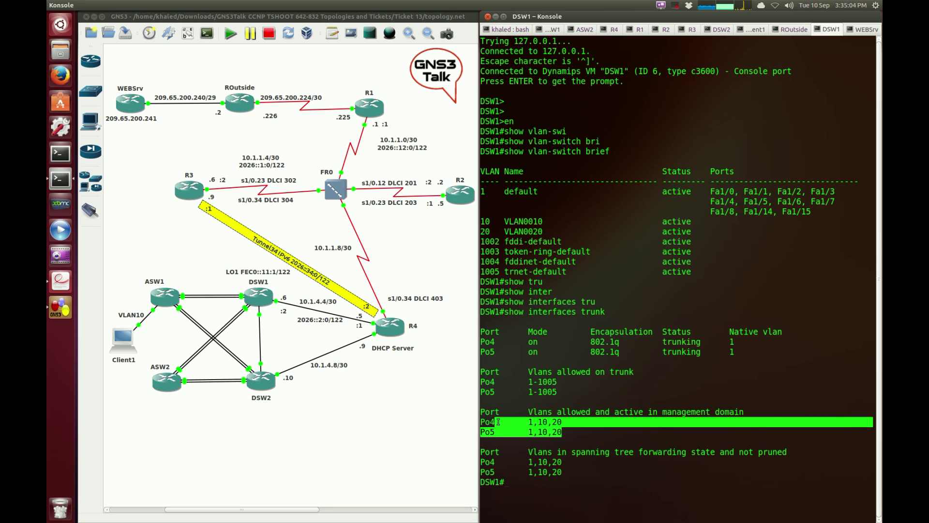
left_click(510, 423)
key("Return")
key("Return")
key("Return")
key("Return")
key("Return")
key("Return")
key("Return")
key("Return")
key("Return")
key("Return")
key("Return")
key("Return")
key("Return")
key("Return")
key("Return")
key("Return")
key("Return")
key("Return")
key("Return")
key("Return")
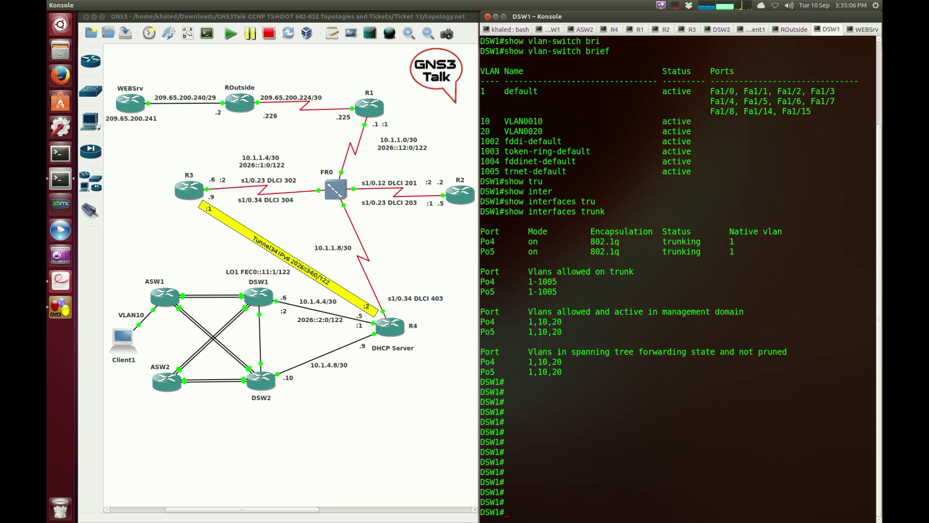
key("Return")
key("Return")
key("Return")
key("Return")
key("Return")
key("Return")
key("Return")
key("Return")
key("Return")
key("Return")
key("Return")
key("Return")
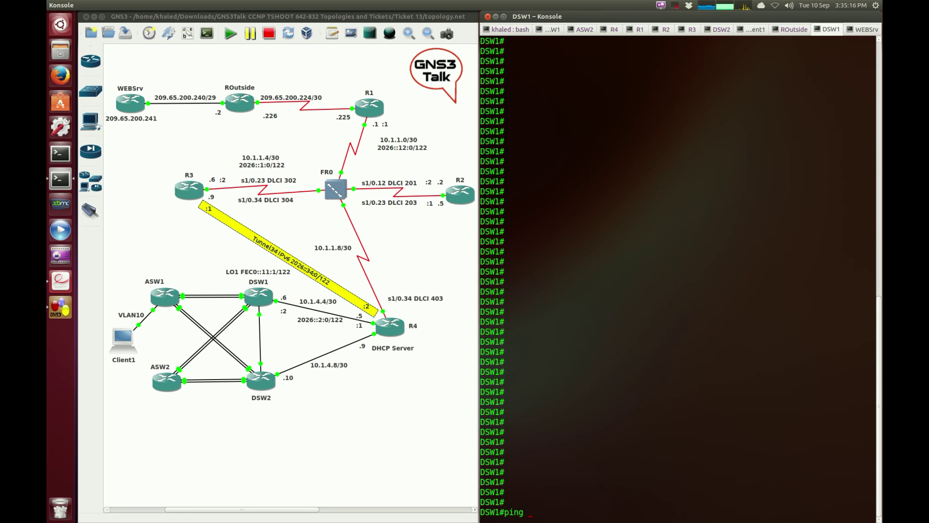
- Ping 10.1.4.5 from DSW1
type("10.1.4.5")
key("Return")
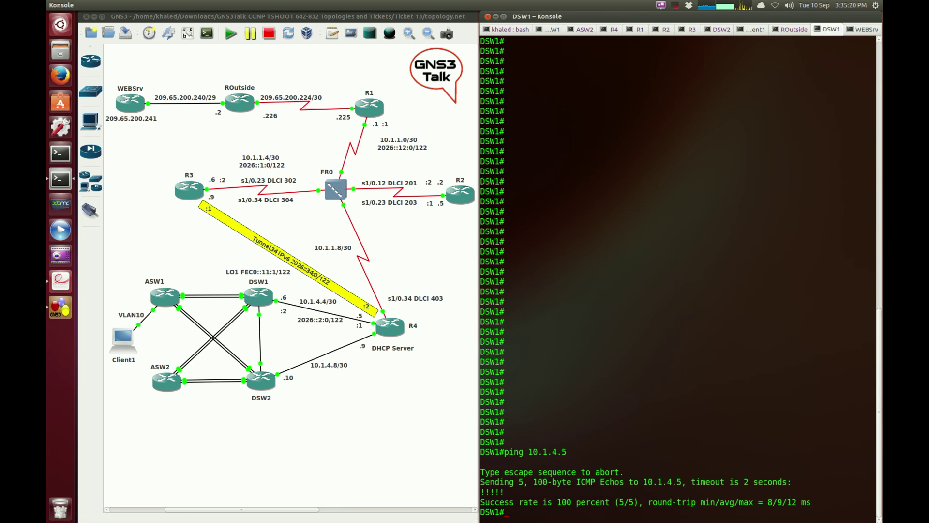
key("Return")
key("Return")
key("Return")
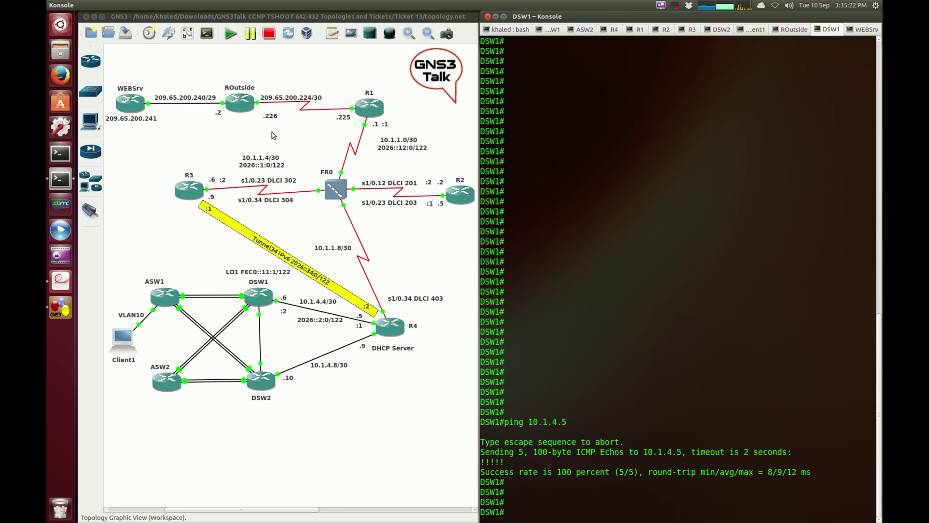
- Add a 10.2.1.0/24 text note beside the ASW1–DSW1 link on the topology
left_click(332, 33)
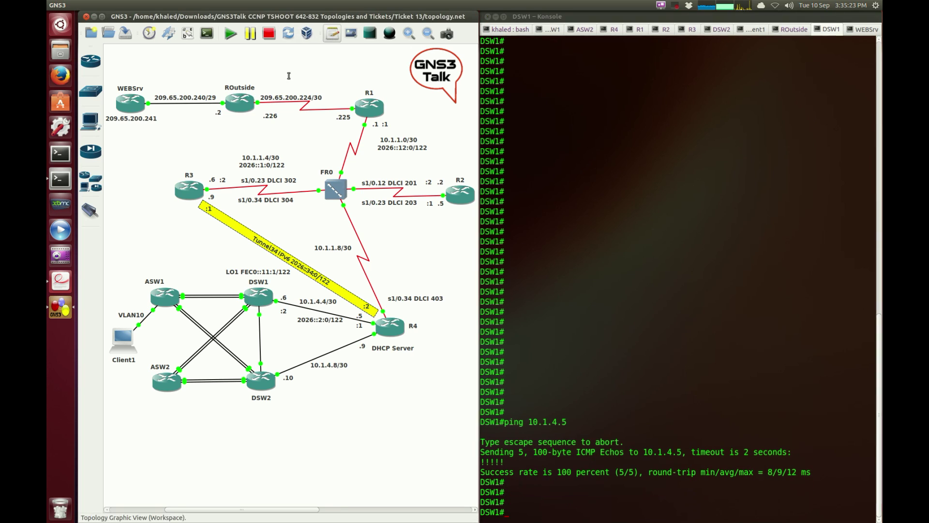
left_click(196, 290)
mouse_move(252, 304)
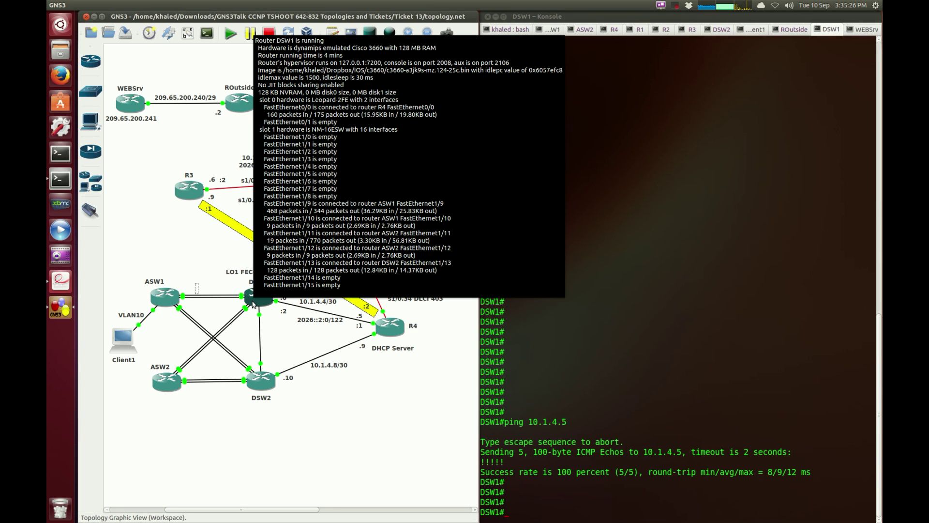
type("10.2.1.0/24")
left_click(823, 401)
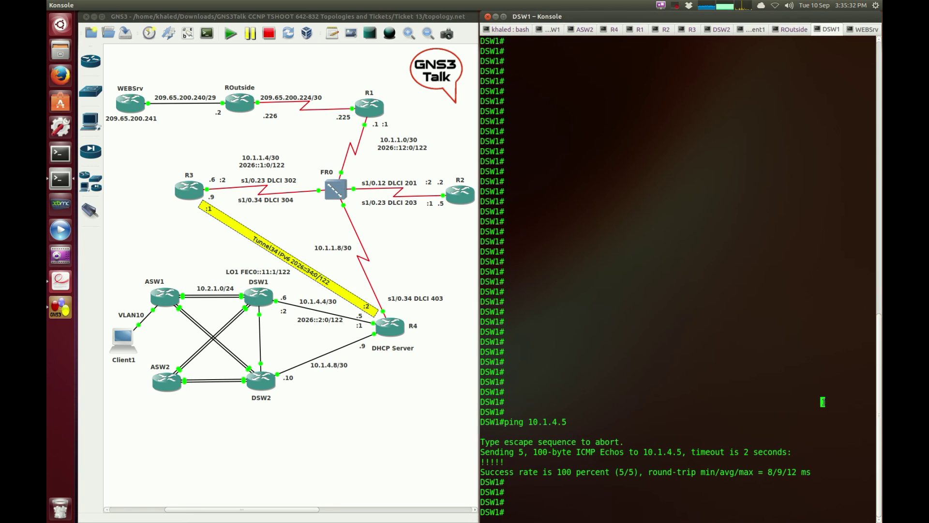
- Ping 10.1.4.5 from DSW1 with source 10.2.1.1
key("Return")
key("Return")
key("Up")
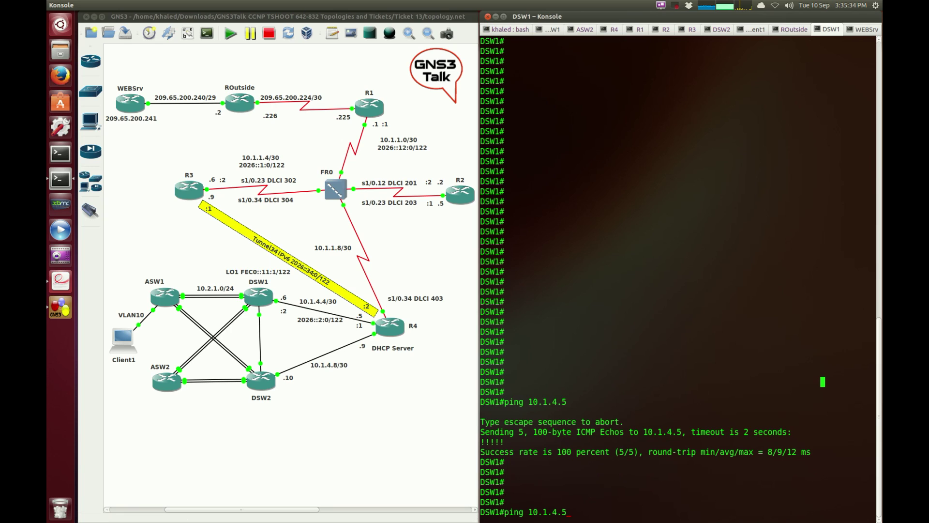
type("sou")
key("Tab")
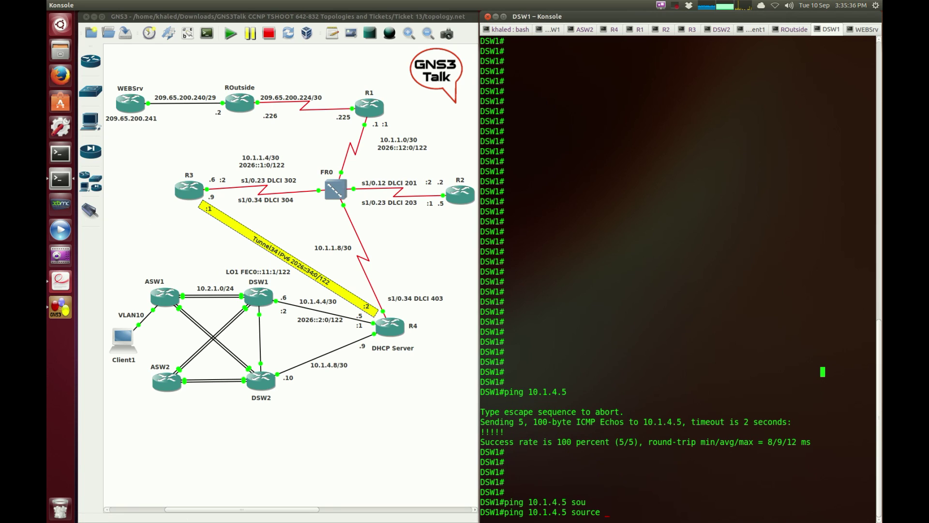
type("10.2.1.1")
key("Return")
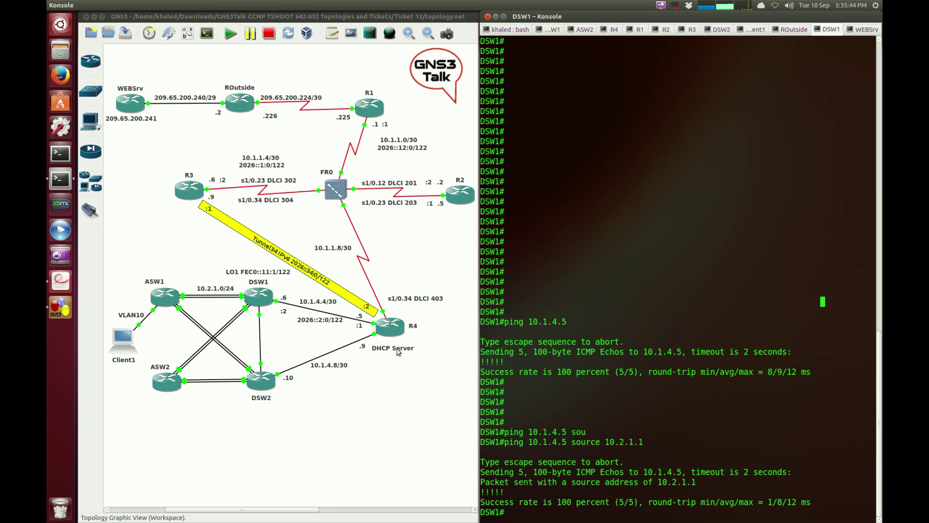
left_click(390, 364)
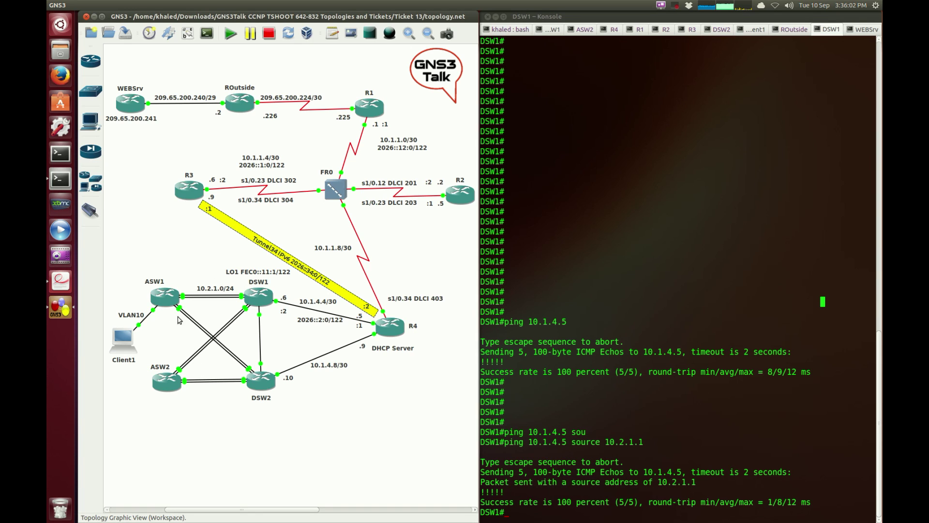
key("alt+Tab")
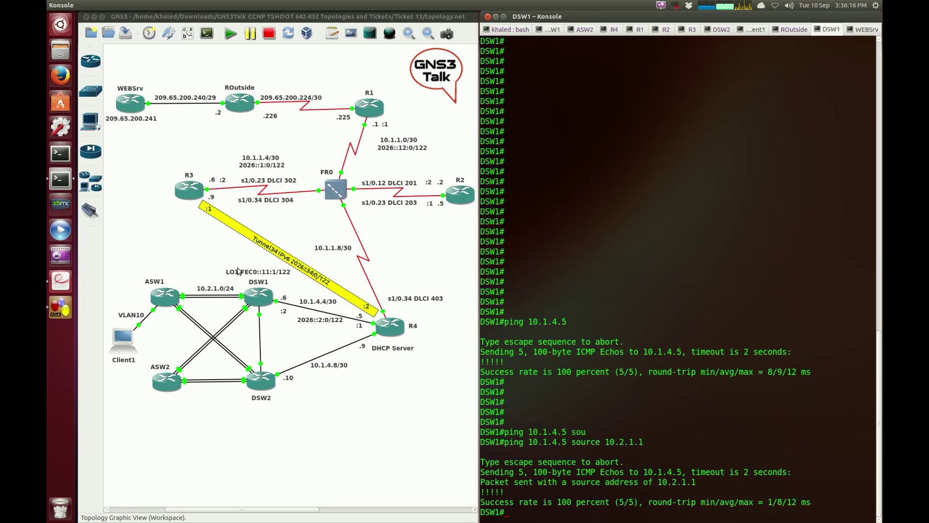
- Show DSW1's running config and highlight Vlan10's address 10.2.1.1 and helper-address 10.1.4.5
key("Return")
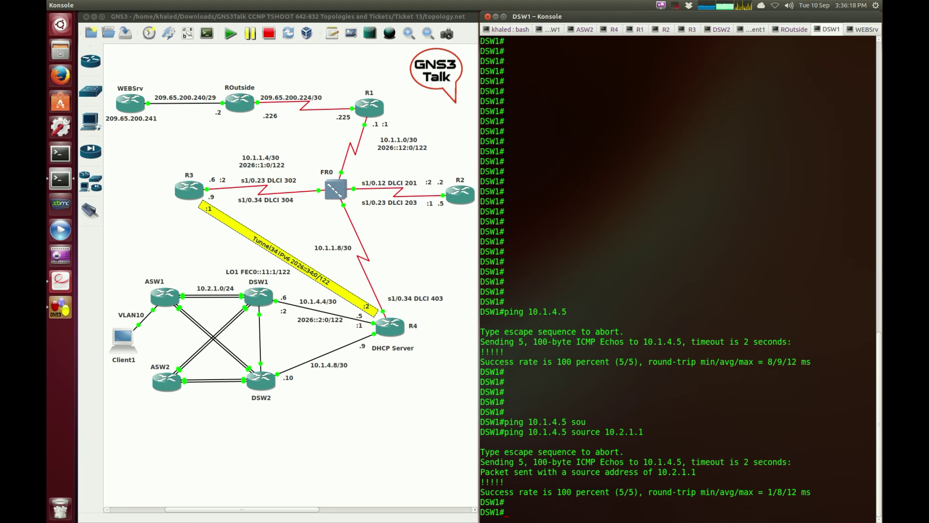
type("sho")
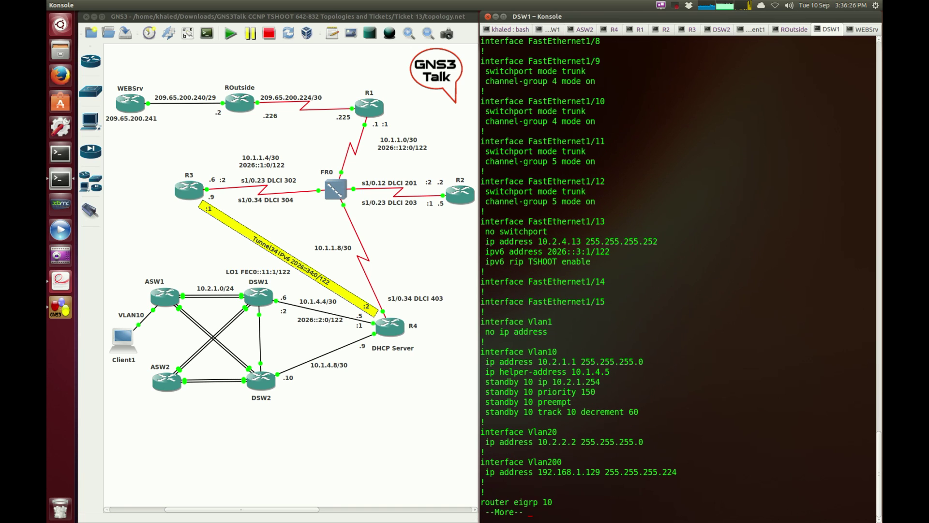
triple_click(489, 352)
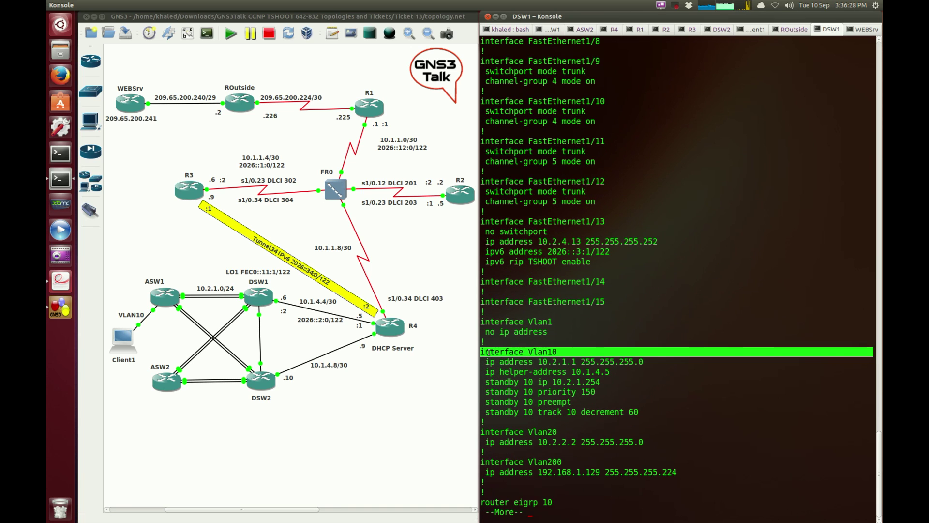
triple_click(500, 359)
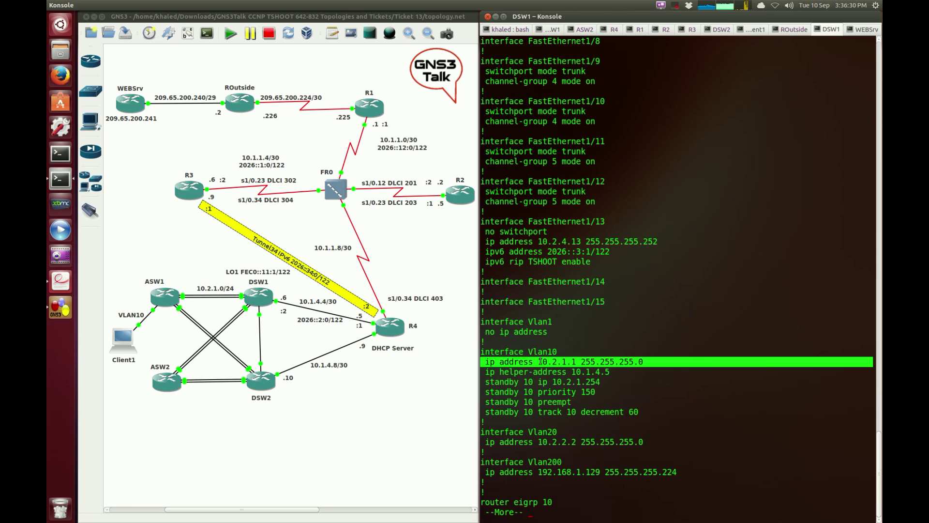
triple_click(509, 371)
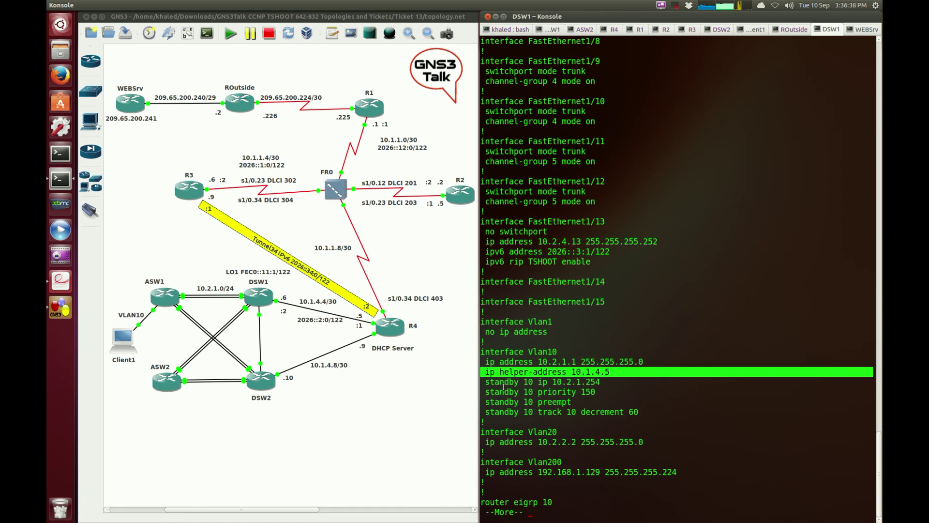
- Highlight Vlan10's four standby lines, then quit the configuration pager
left_click_drag(504, 383, 604, 418)
left_click(605, 403)
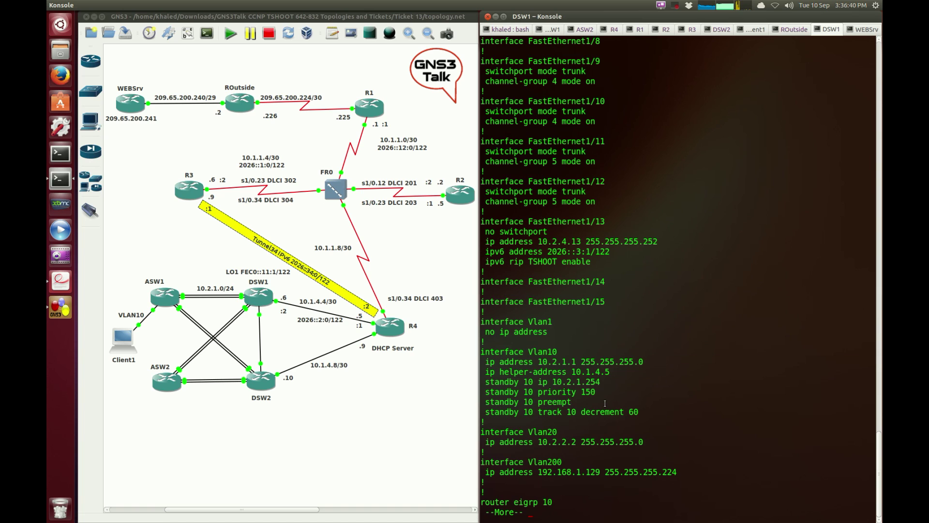
key("Return")
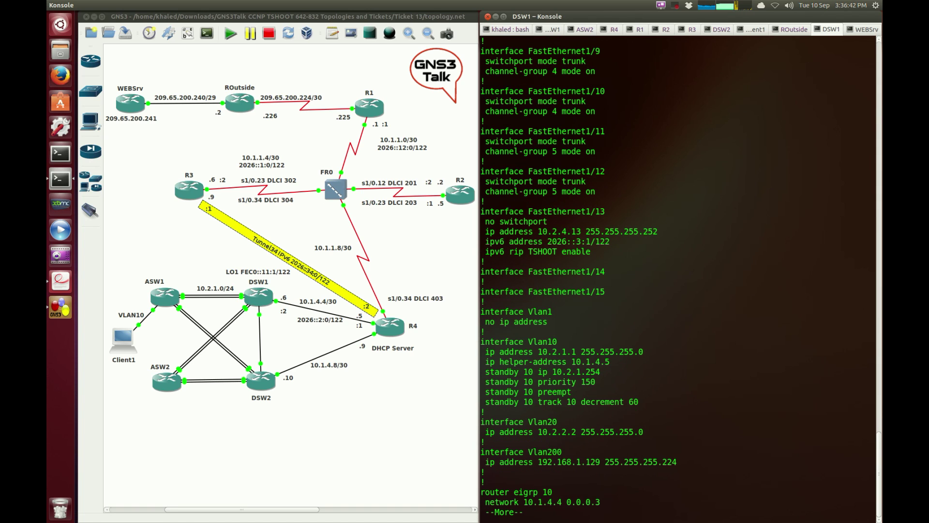
left_click(291, 339)
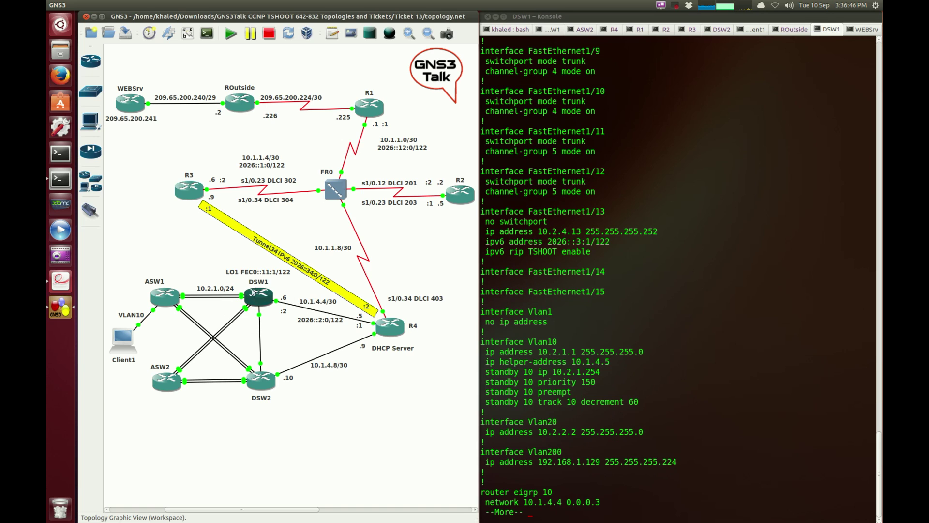
key("alt+Tab")
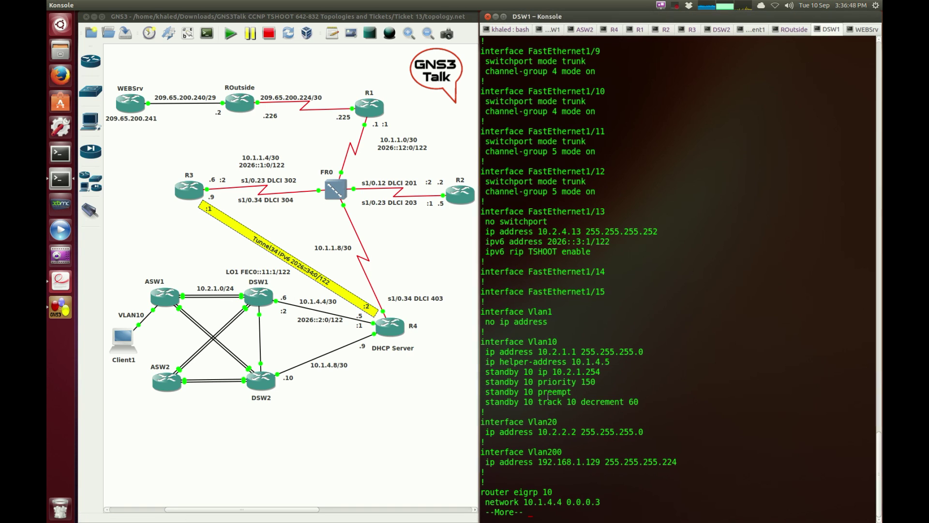
type("qshow stand")
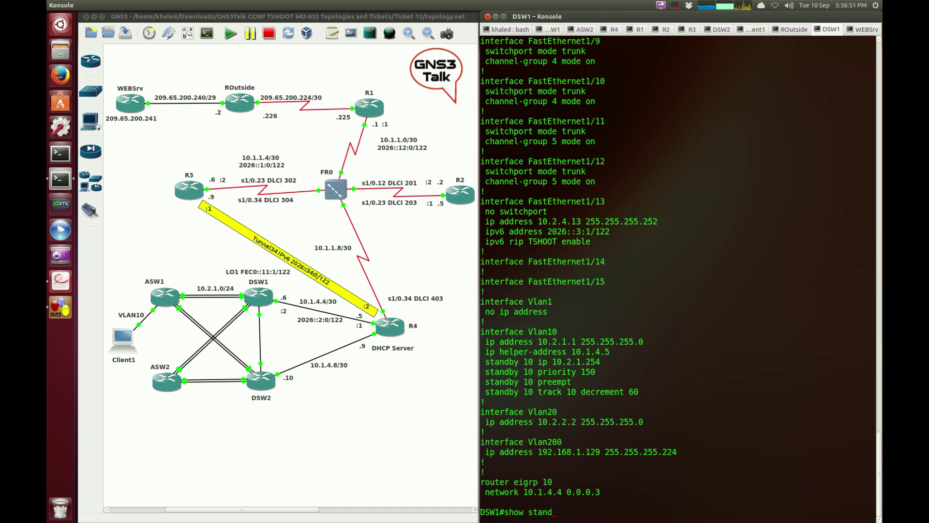
- Run show standby vlan 10 on DSW1
key("Tab")
type("vl")
key("Tab")
type("10")
key("Return")
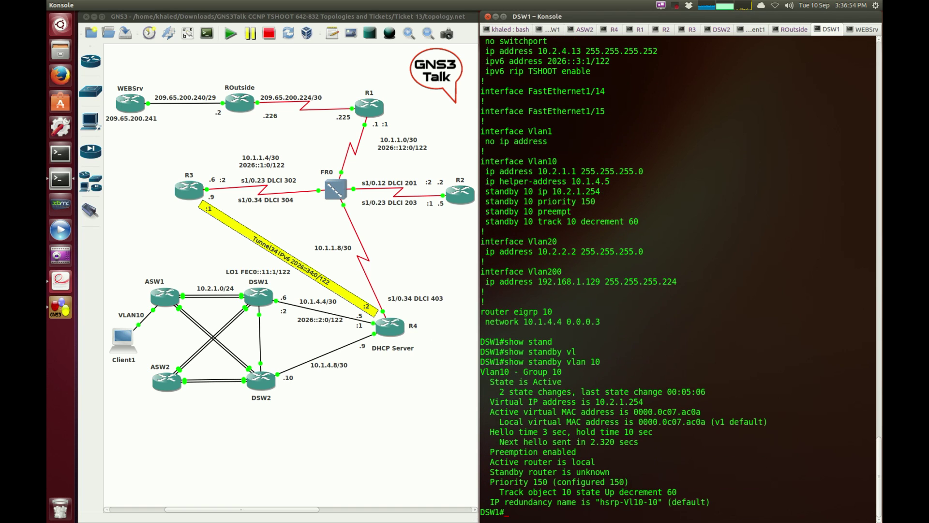
- Highlight the Priority field and the State is Active line in the standby output
double_click(498, 481)
left_click(577, 482)
triple_click(519, 384)
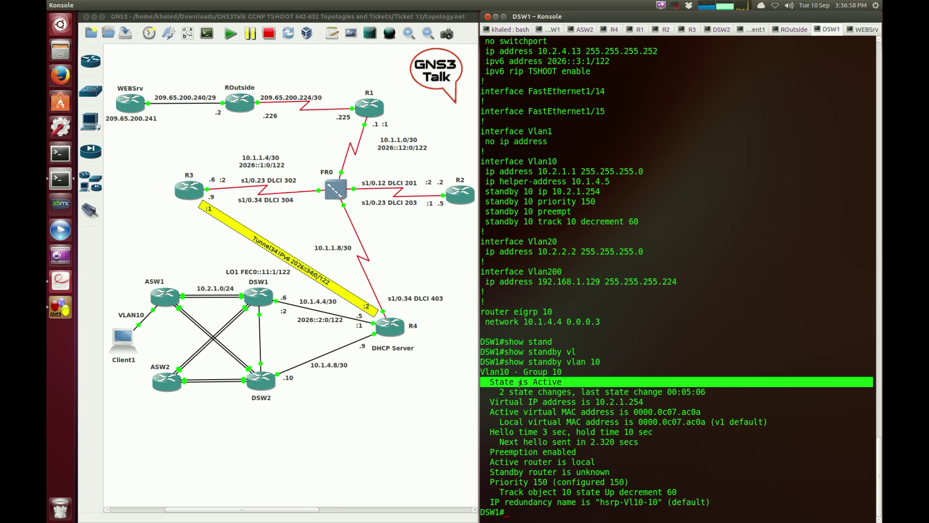
left_click(506, 393)
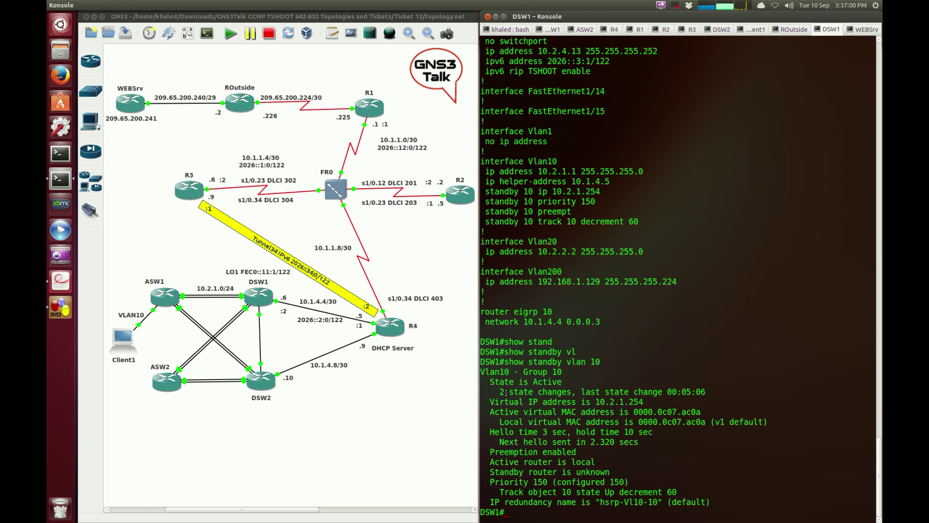
left_click(202, 260)
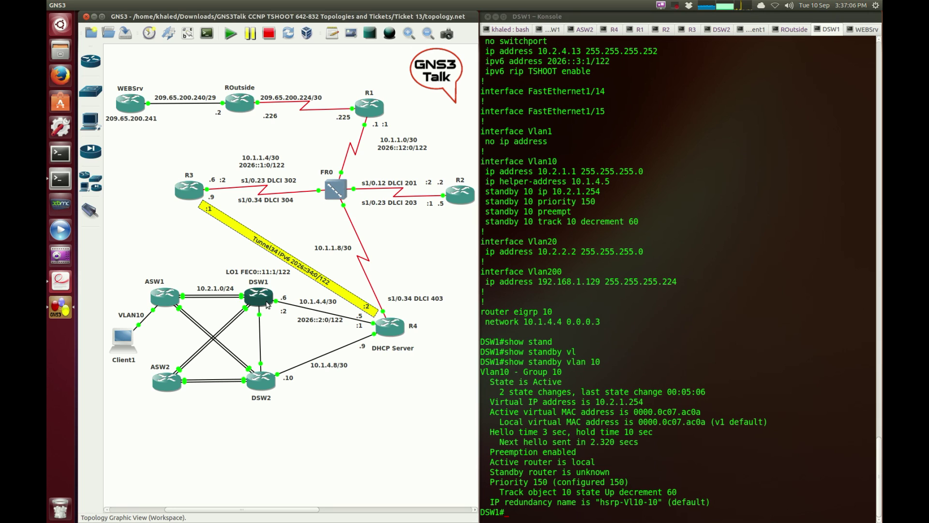
mouse_move(267, 304)
- Highlight the virtual IP 10.2.1.254 line, then switch to R4's console
left_click(569, 410)
triple_click(567, 403)
left_click(596, 451)
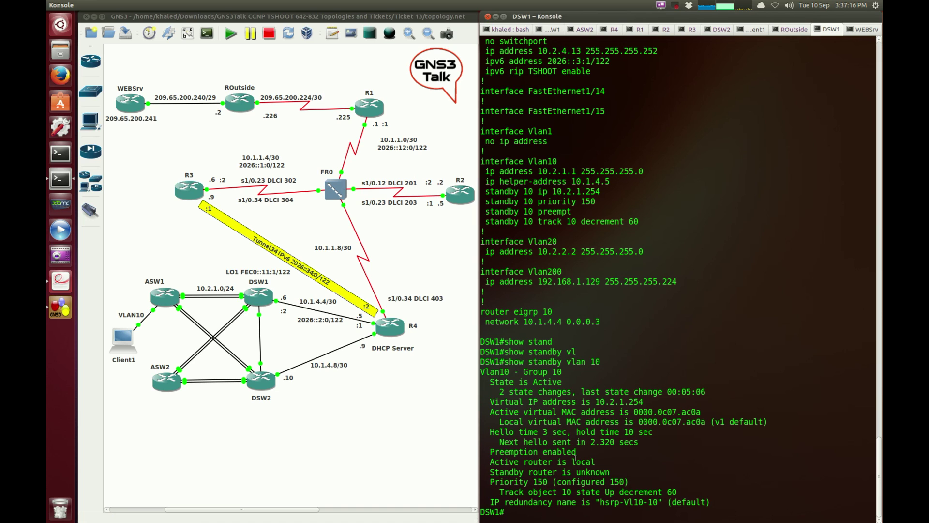
left_click(275, 396)
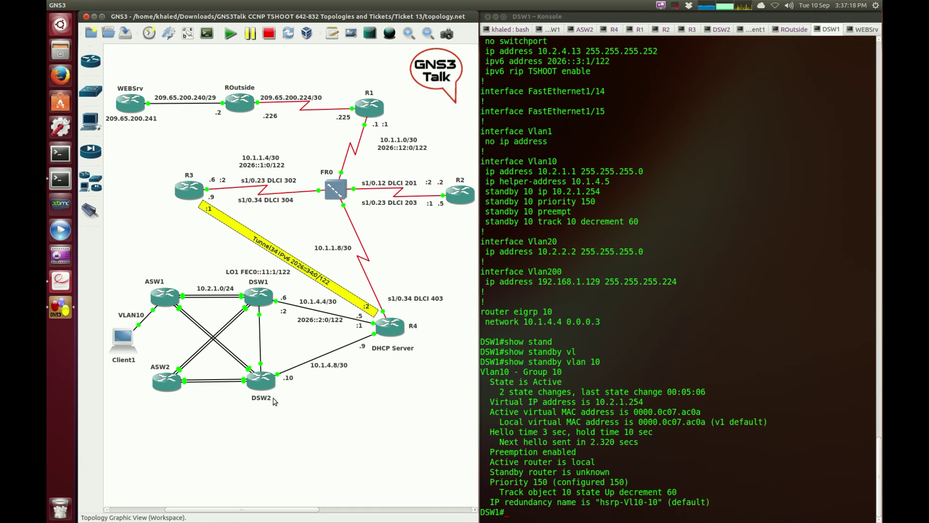
left_click(731, 387)
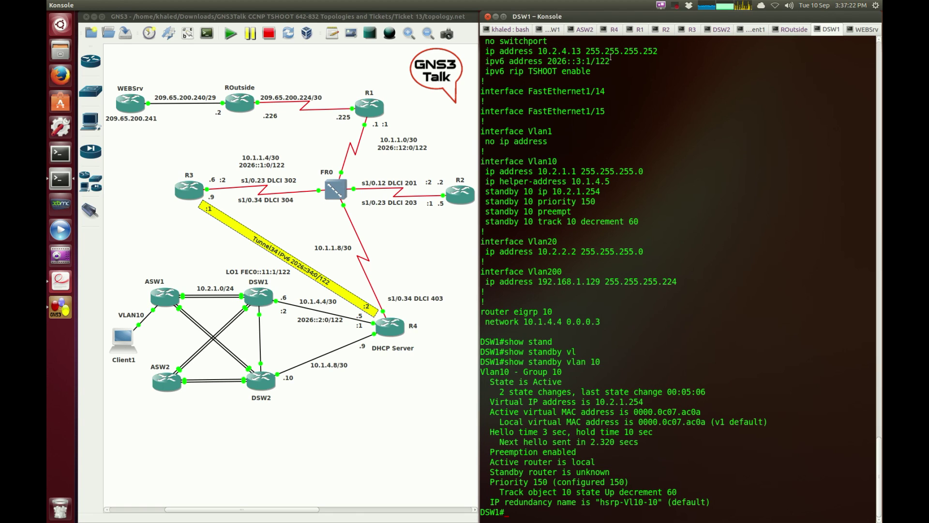
left_click(614, 30)
- Enter privileged mode on R4 and ping 10.2.1.1
key("Return")
key("Return")
key("Return")
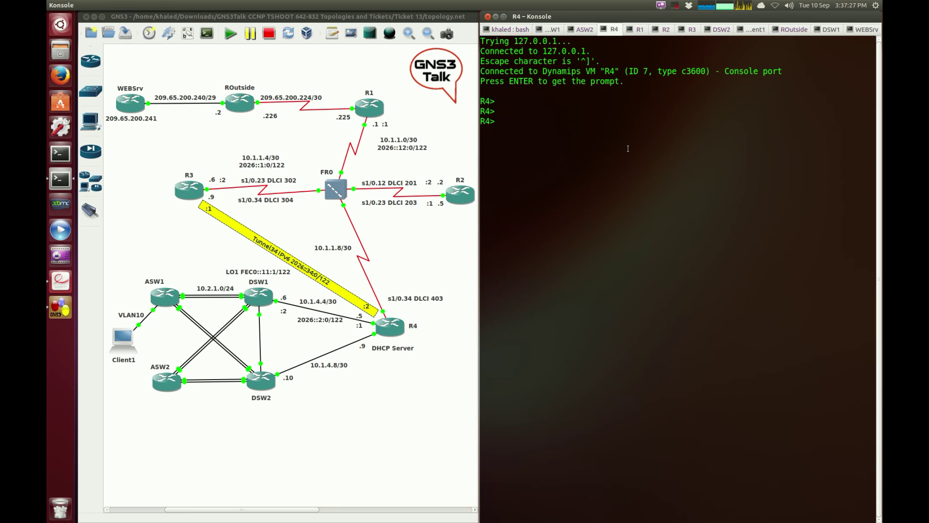
type("en")
key("Return")
key("Return")
key("Return")
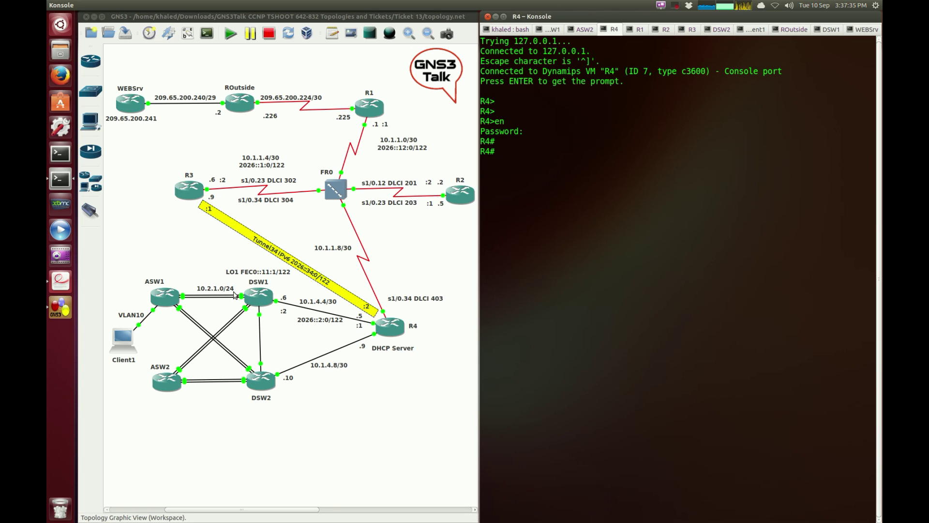
type("ping 10.2.1.1")
key("Return")
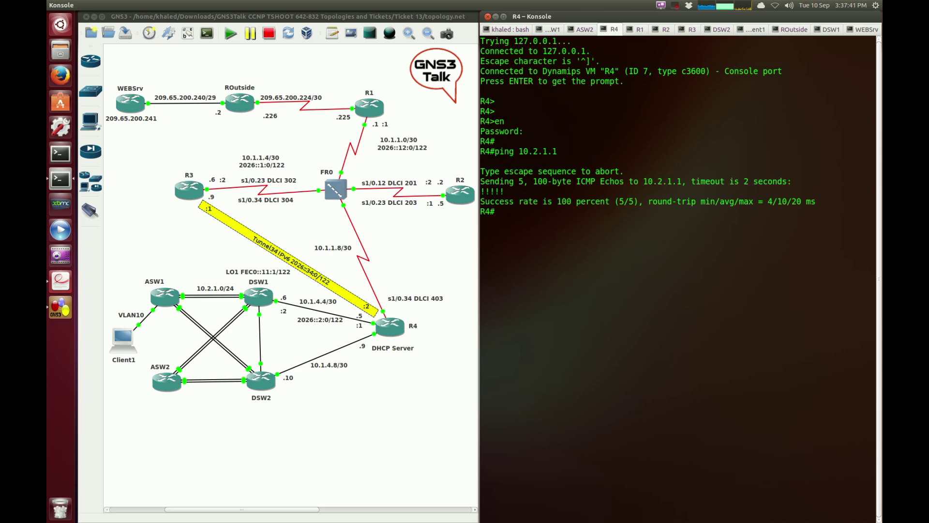
- Ping 10.2.1.2 (fails) and 10.1.4.10 from R4
key("Up")
key("Return")
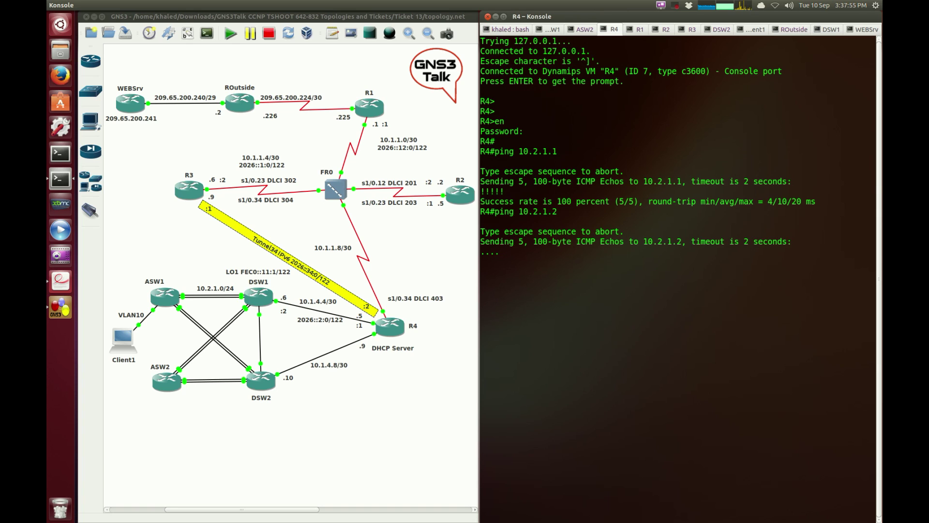
key("Up")
key("BackSpace")
key("BackSpace")
key("BackSpace")
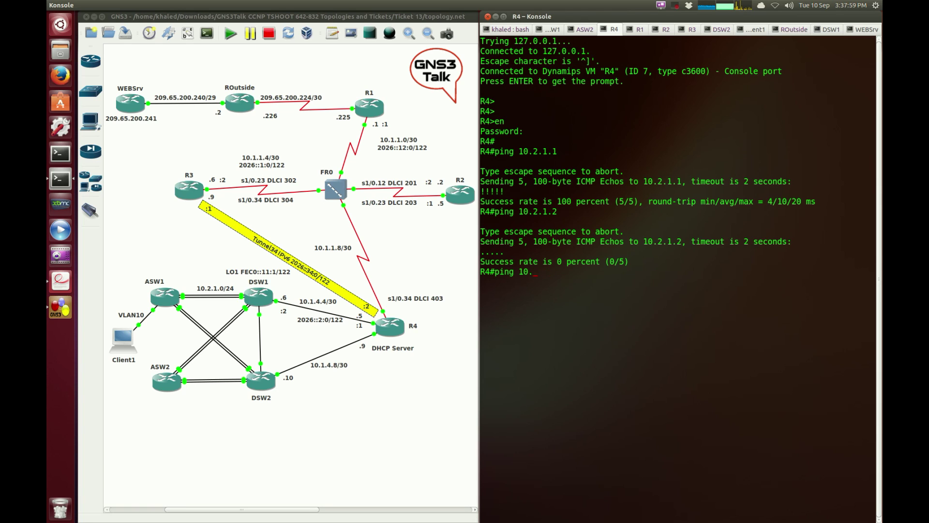
key("BackSpace")
type("1.4.")
key("BackSpace")
type("10")
key("Return")
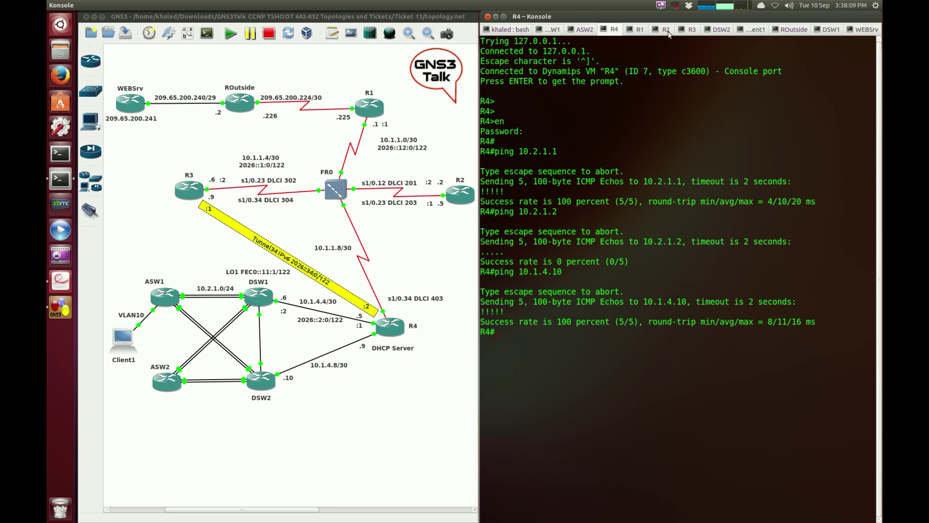
- On DSW2's console, enter privileged mode and run show ip interface brief
left_click(726, 31)
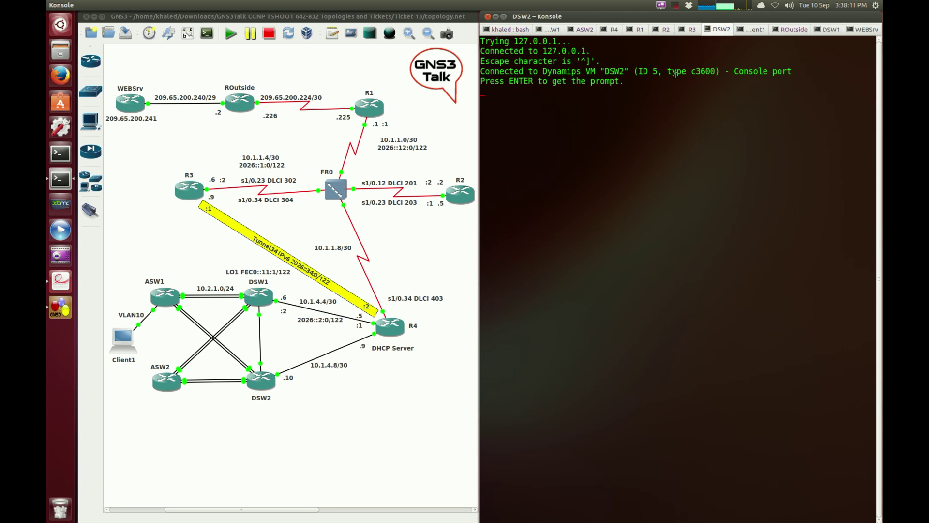
key("Return")
key("Return")
key("Return")
type("en")
key("Return")
key("Return")
type("show ip in t bri")
key("Return")
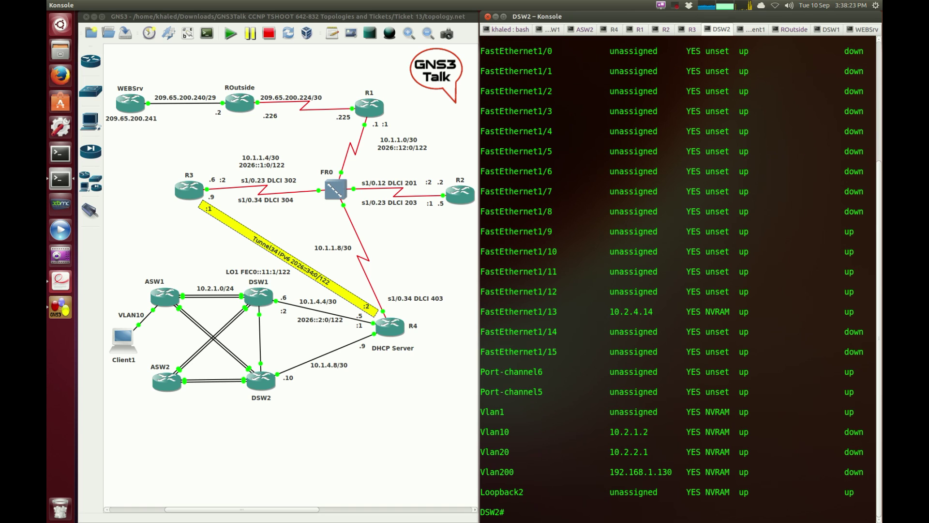
key("Return")
key("Return")
- Highlight the Vlan10 and Vlan20 lines to point out their protocol-down status
type("show")
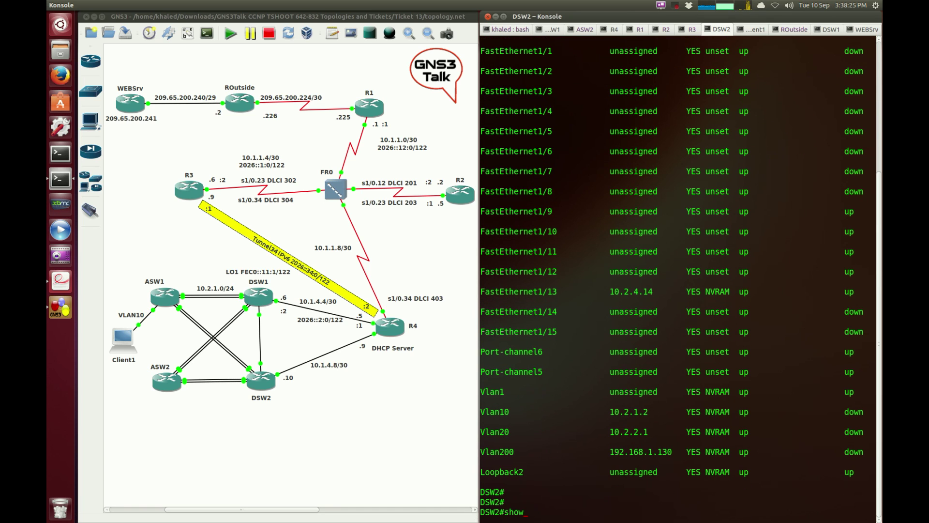
key("BackSpace")
key("BackSpace")
key("BackSpace")
left_click_drag(865, 432, 479, 412)
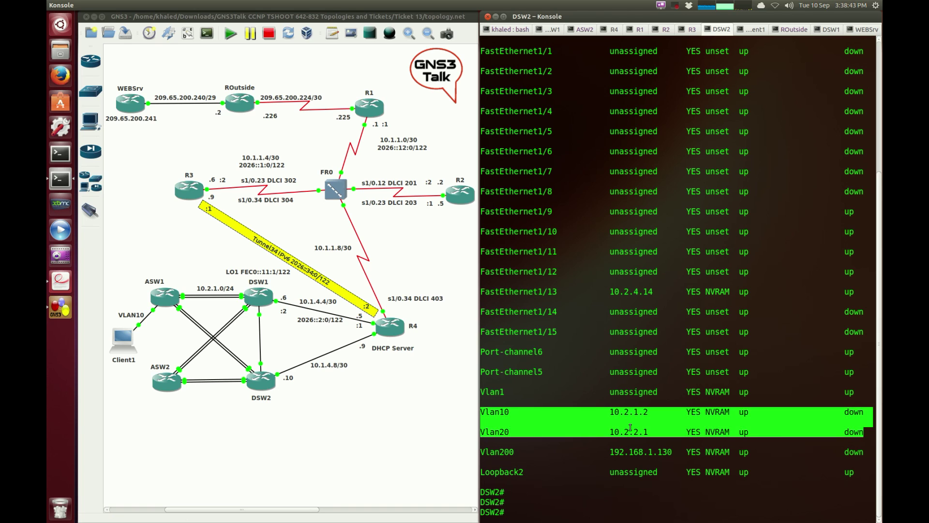
left_click(622, 481)
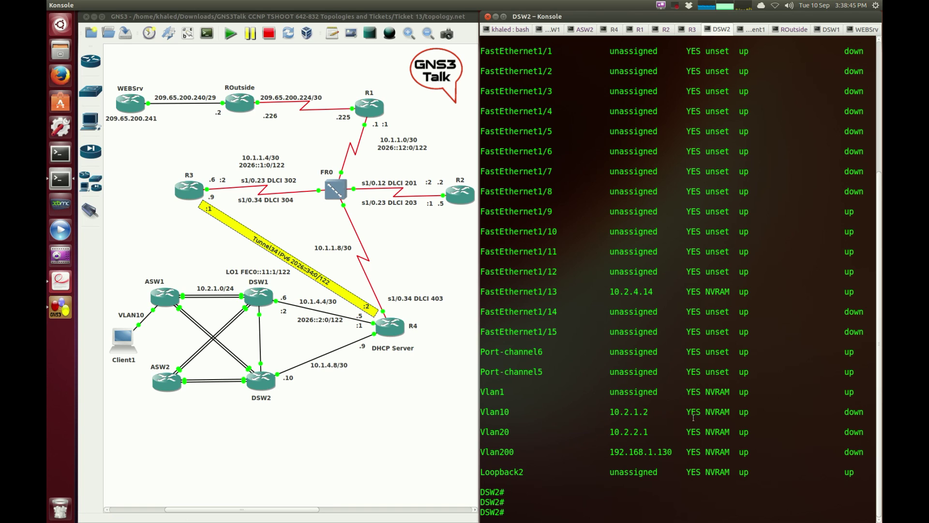
double_click(746, 415)
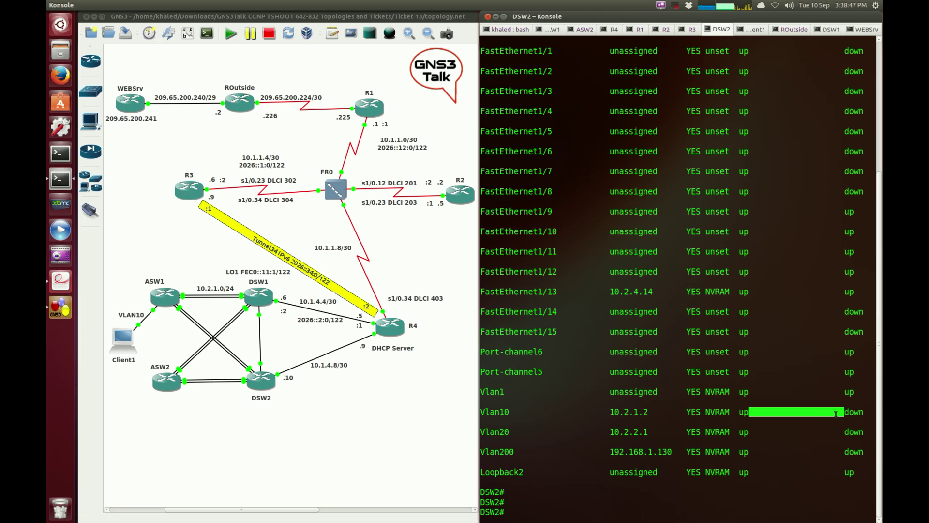
left_click(640, 503)
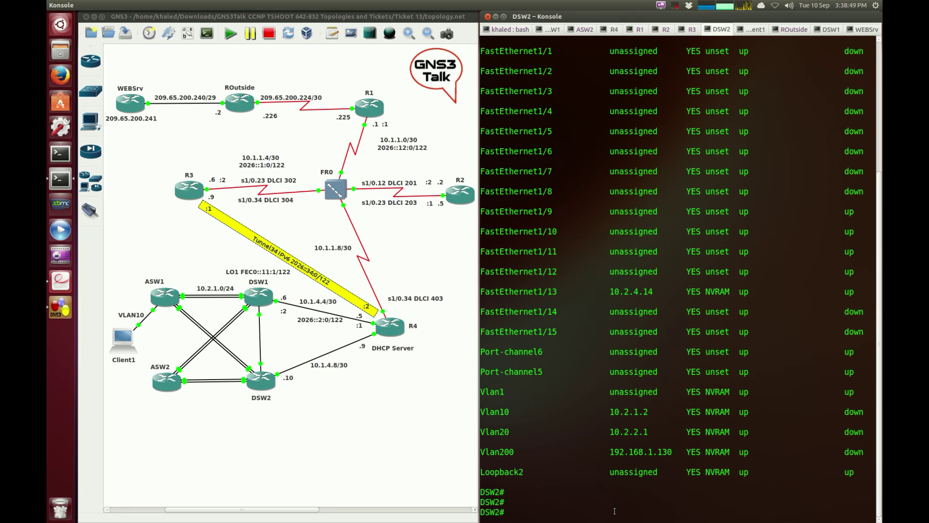
- List DSW2's VLANs with show vlan-switch brief
type("show vlan-switch bri")
key("Return")
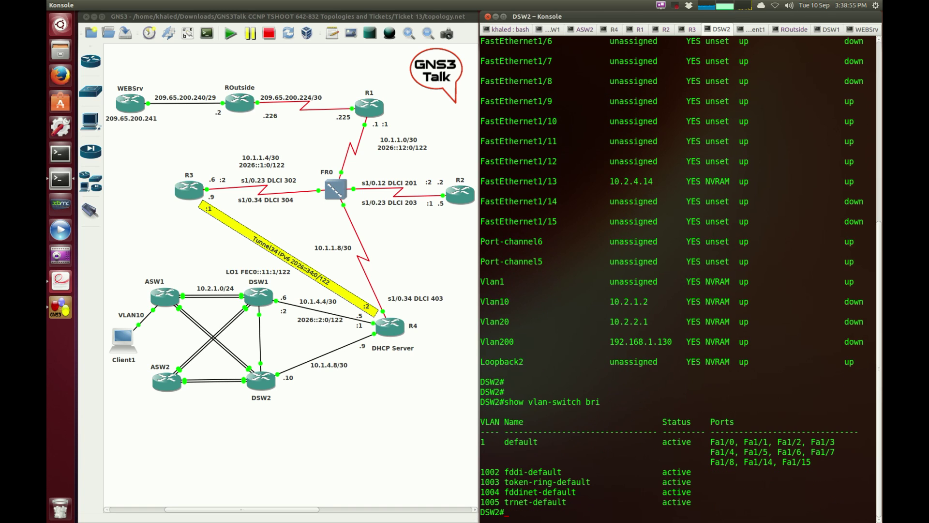
type("conf t")
key("Return")
key("ctrl+z")
key("Return")
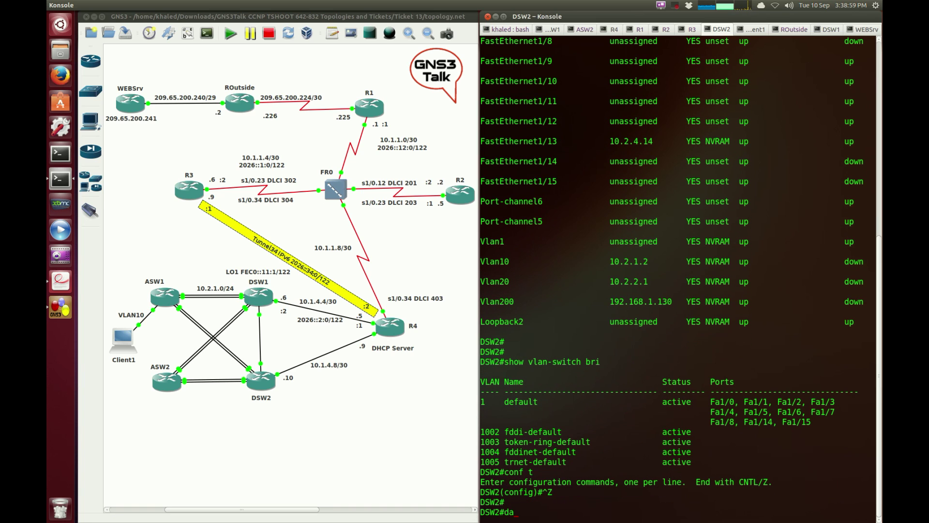
- In DSW2's vlan database, create VLAN 10 and VLAN 20, then exit to apply
type("vlan-")
key("BackSpace")
key("BackSpace")
key("BackSpace")
key("BackSpace")
key("BackSpace")
type("vlan dat")
key("Tab")
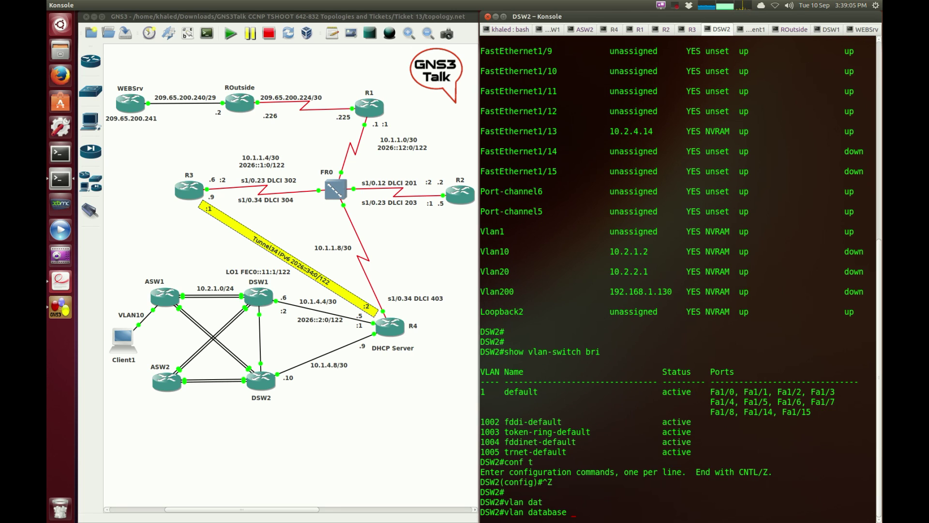
key("Return")
type("vlan)#vlan")
key("Tab")
type("10")
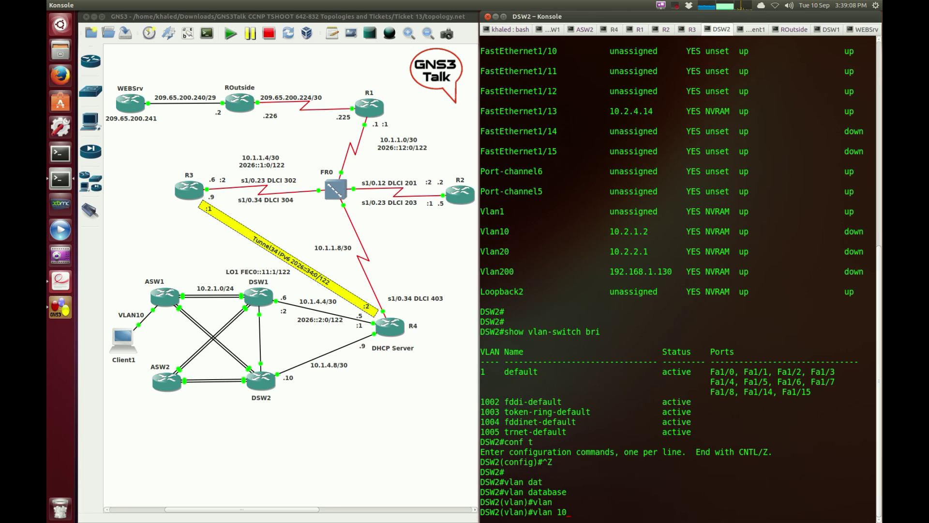
key("Return")
type("vlan 1")
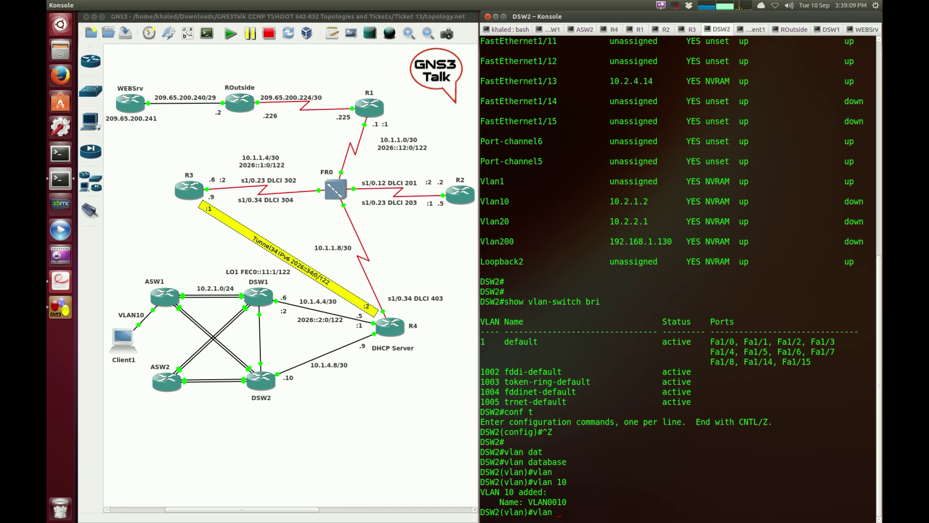
type("20")
key("Return")
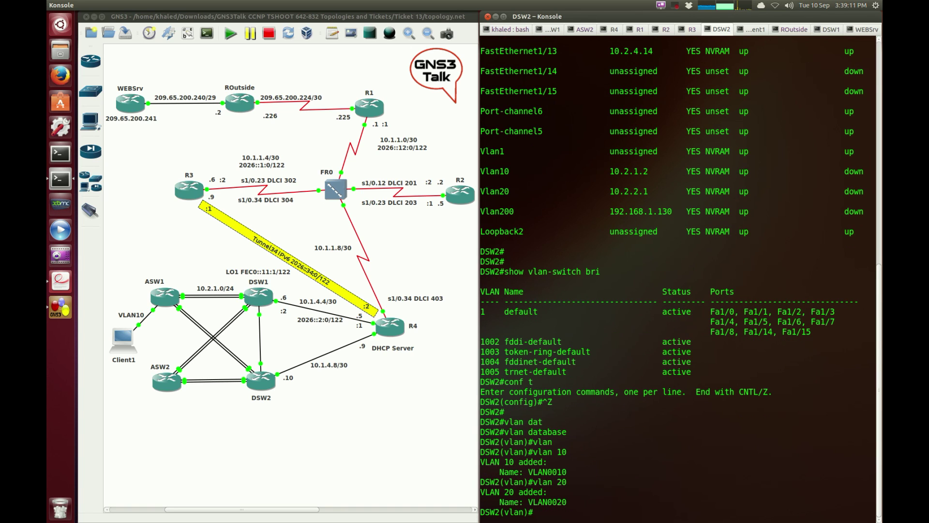
type("exit")
key("Return")
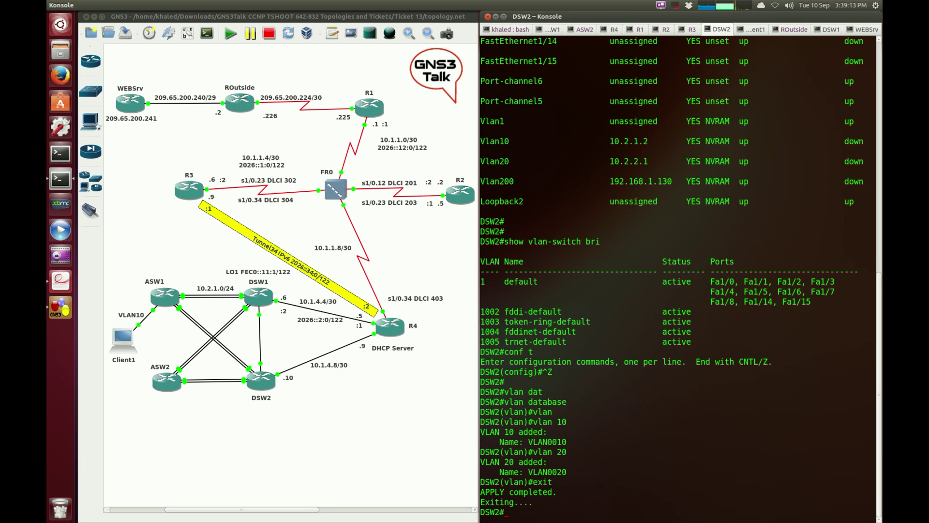
- Re-run show vlan-switch brief to confirm VLAN 10 and 20 are active
type("vlan 20")
key("BackSpace")
key("BackSpace")
type("database")
key("Up")
key("Up")
key("Up")
key("Return")
key("Return")
key("Return")
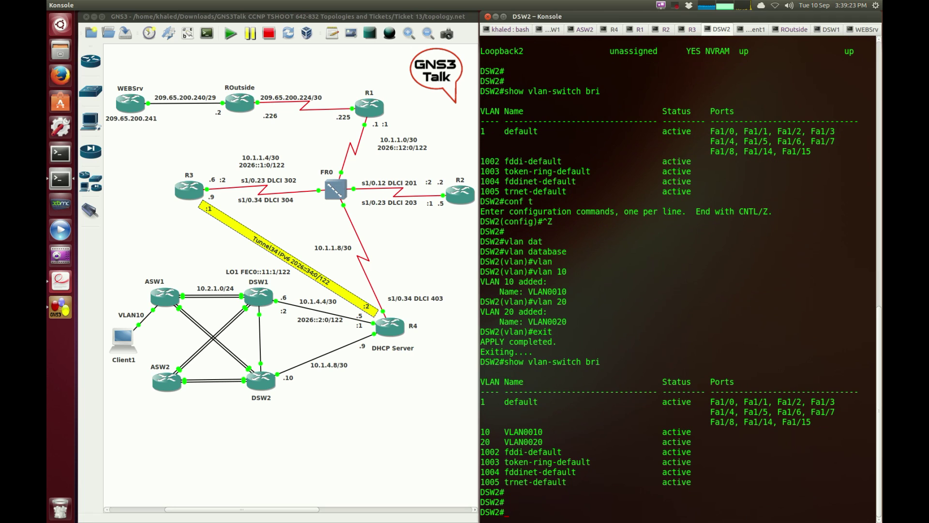
- Bring up interface Vlan10 on DSW2 with no shutdown
type("vlan 20")
key("Up")
key("Up")
key("Up")
key("Return")
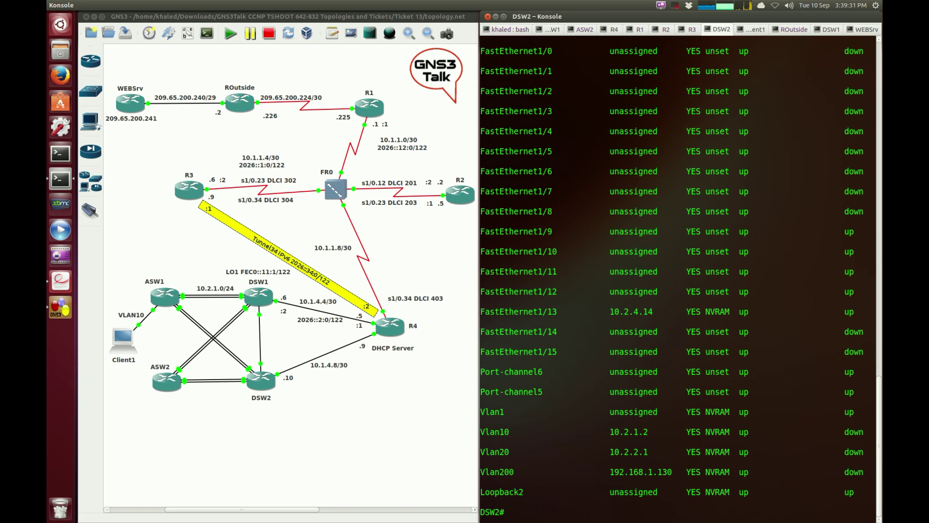
key("Return")
type("conf t")
key("Return")
type("inter")
key("Tab")
type("vl")
key("Tab")
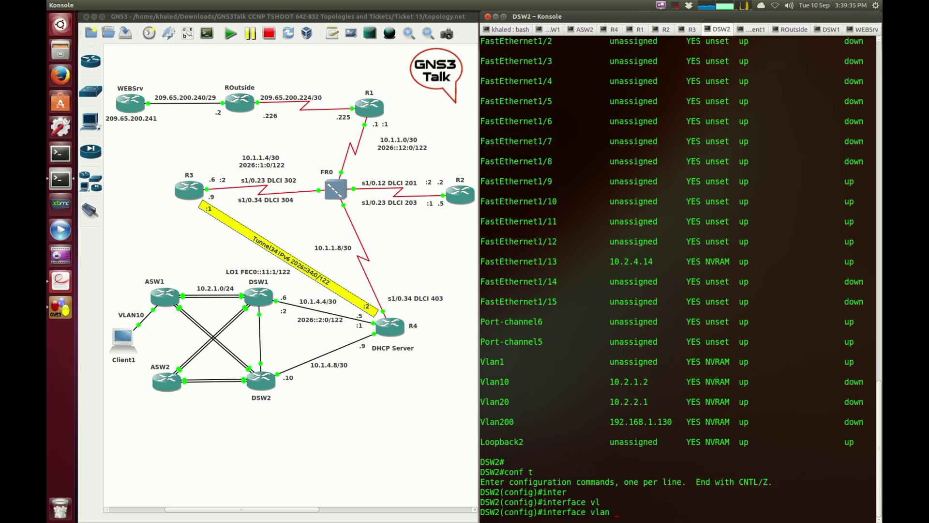
type("10")
key("Return")
type("no shut")
key("Return")
- Bring up interface Vlan20 on DSW2 with no shutdown
type("inter")
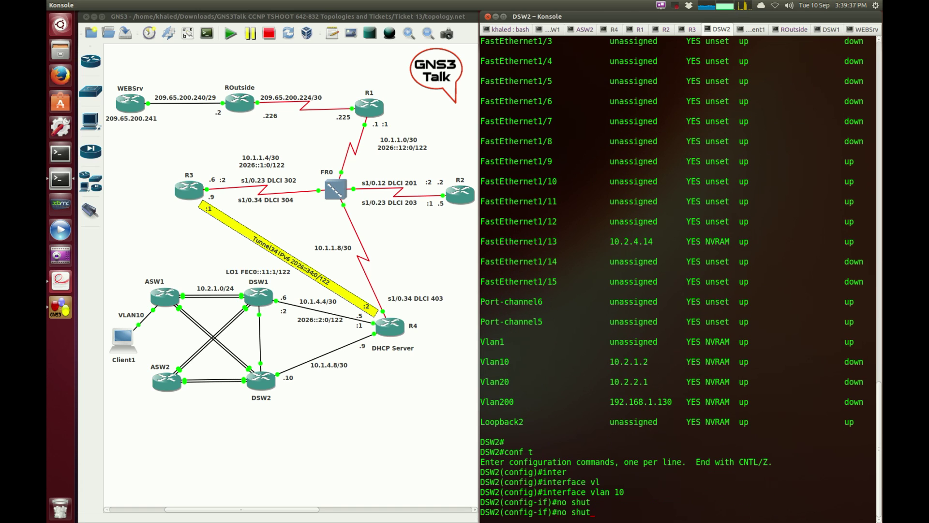
key("Tab")
type("vl")
key("Tab")
type("20")
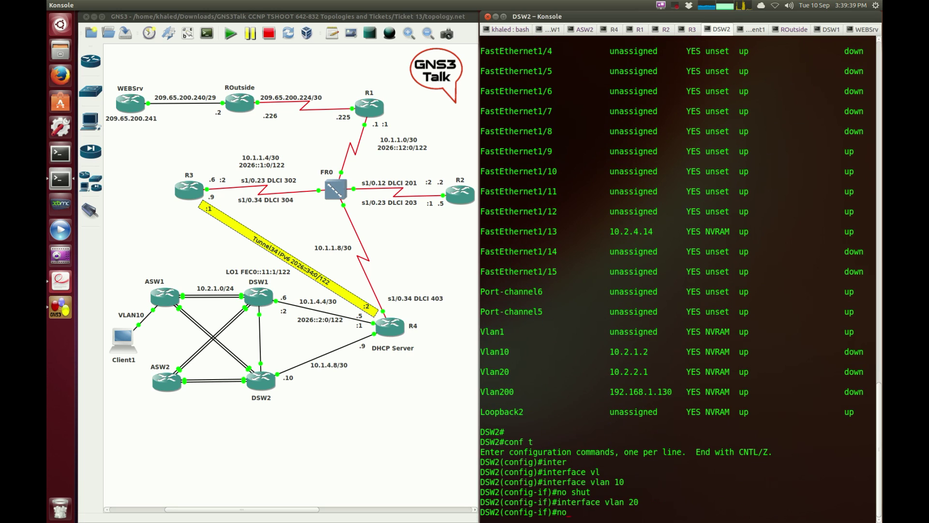
type("shut")
key("Return")
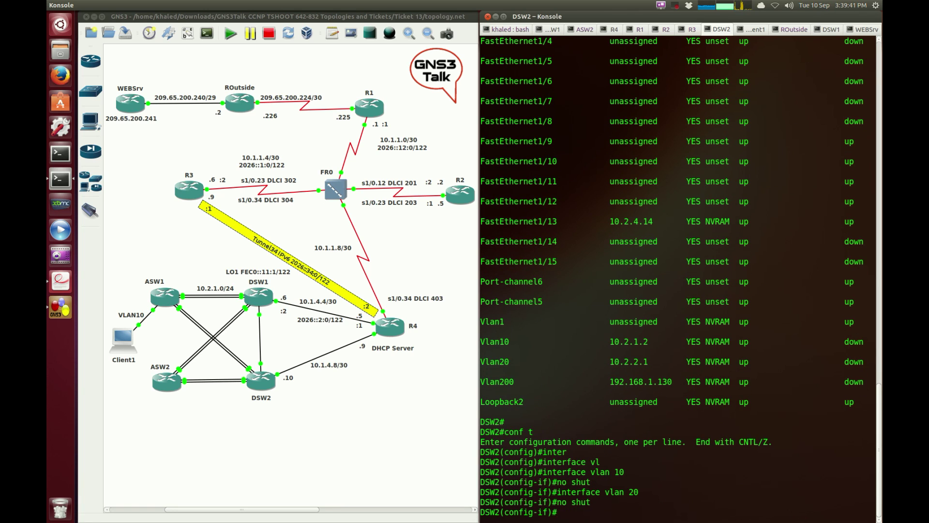
key("ctrl+z")
- Check show ip int brief on DSW2 and write the configuration with wr
type("show ip int bri")
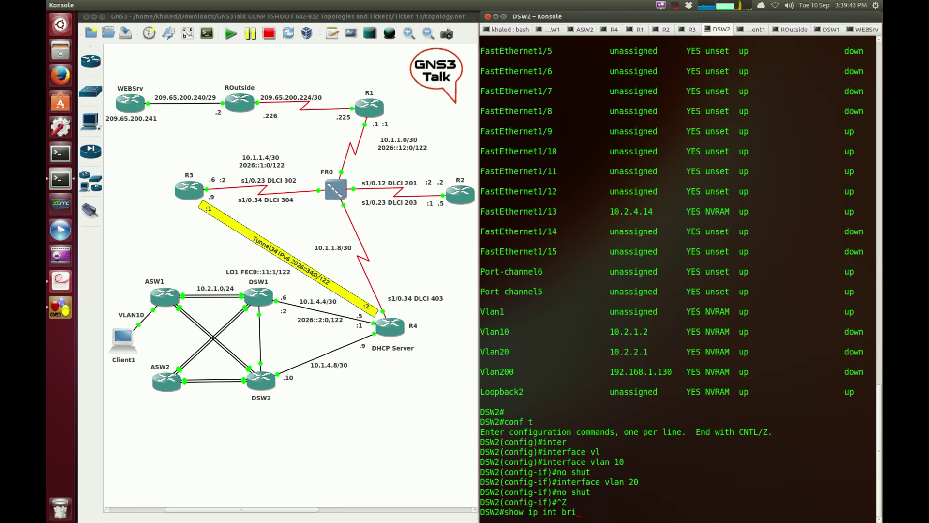
key("Return")
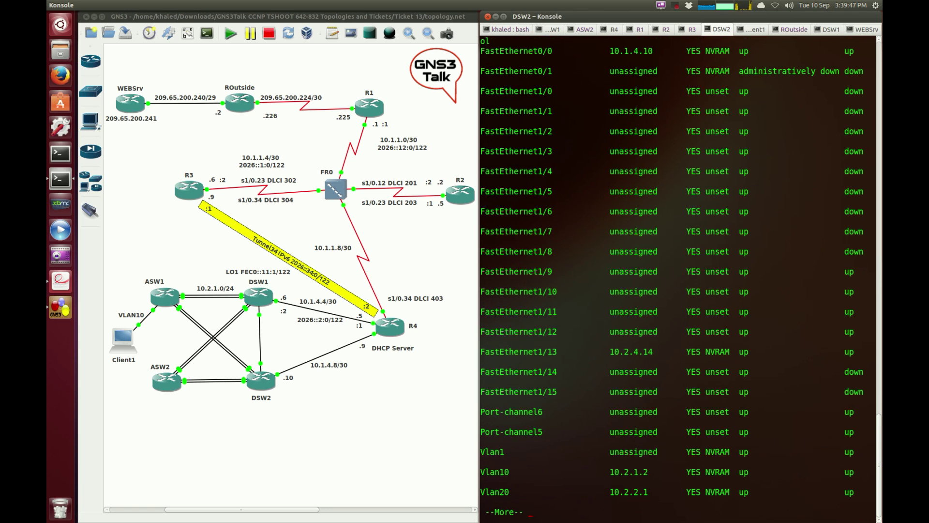
key("Return")
key("Return")
key("Return")
key("Return")
key("Return")
key("Return")
type("wr")
key("Return")
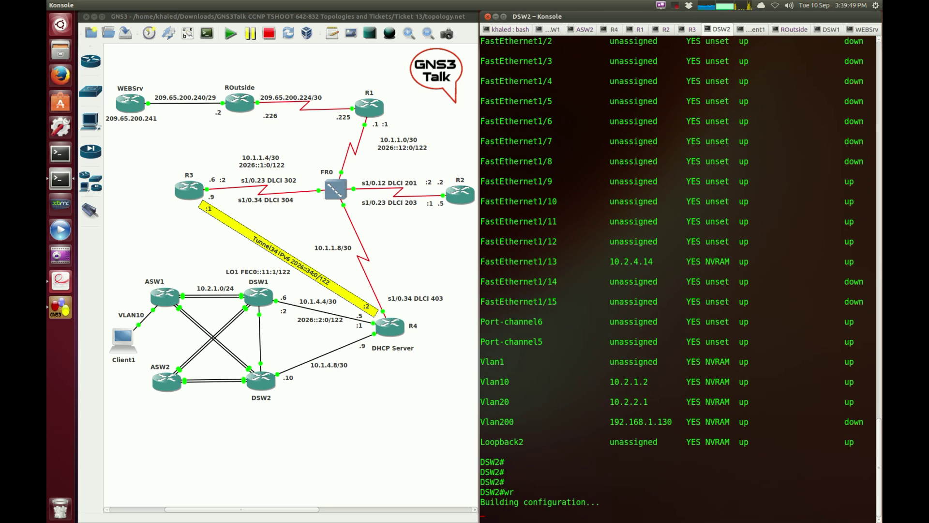
- Save the GNS3 project and return to the DSW2 console
left_click(155, 200)
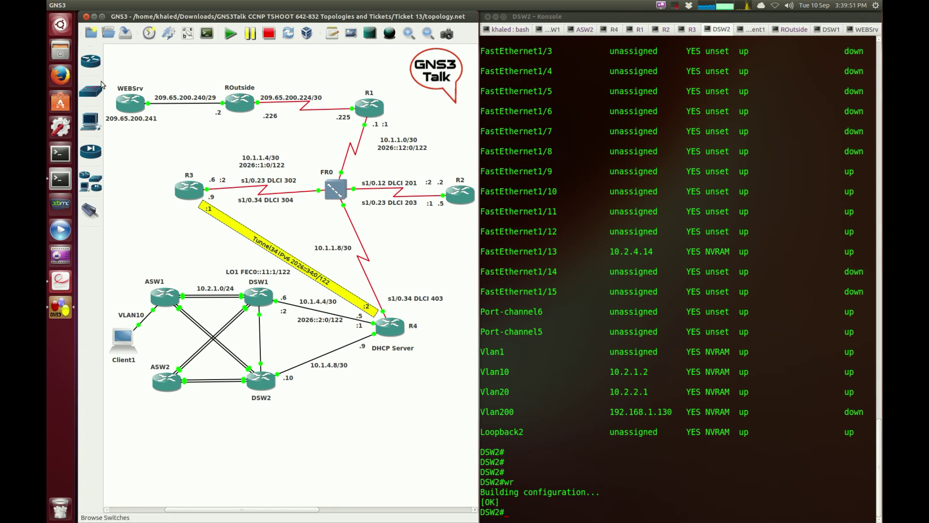
left_click(122, 38)
left_click(655, 251)
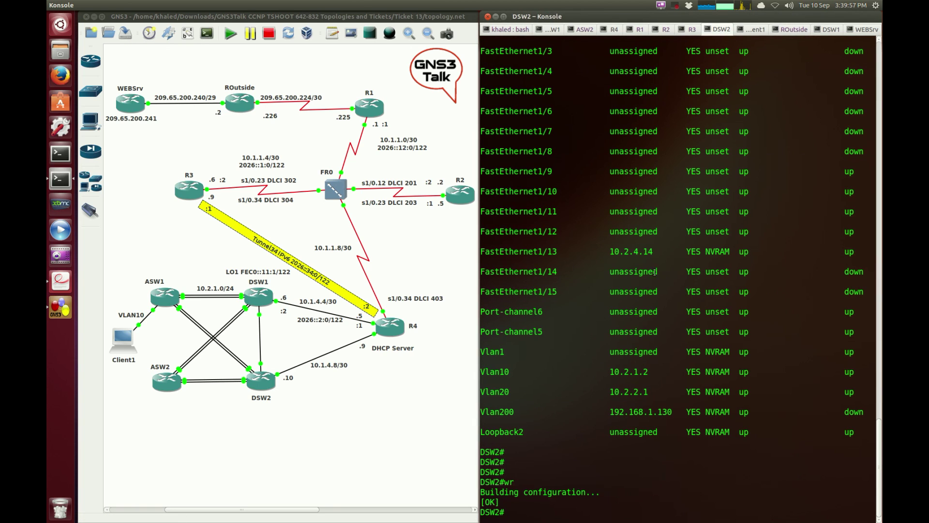
key("Return")
key("Return")
key("Return")
key("Return")
key("Return")
key("Return")
key("Return")
key("Return")
key("Return")
key("Return")
key("Return")
key("Return")
key("Return")
key("Return")
key("Return")
key("Return")
key("Return")
key("Return")
key("Return")
key("Return")
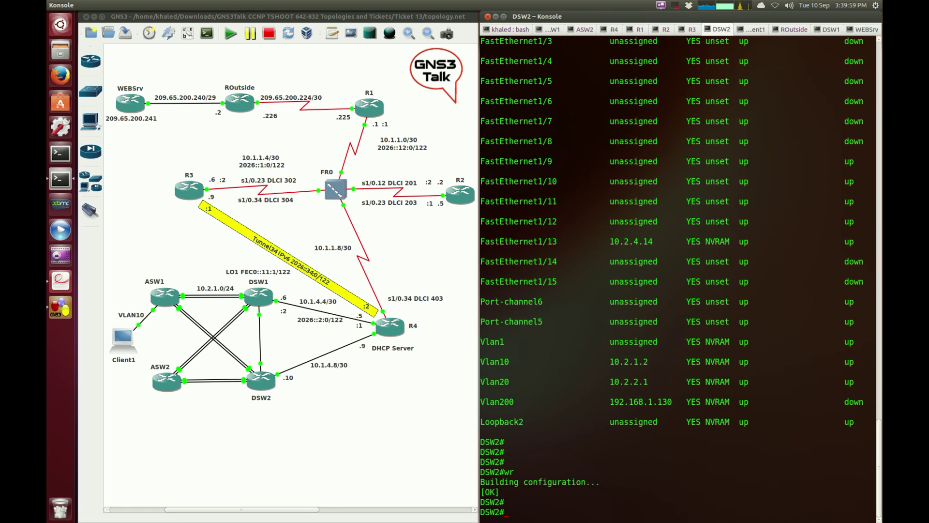
key("Return")
key("Return")
key("Return")
key("Return")
key("Return")
- Ping DSW2's Vlan10 address 10.2.1.2 again from R4
left_click(614, 30)
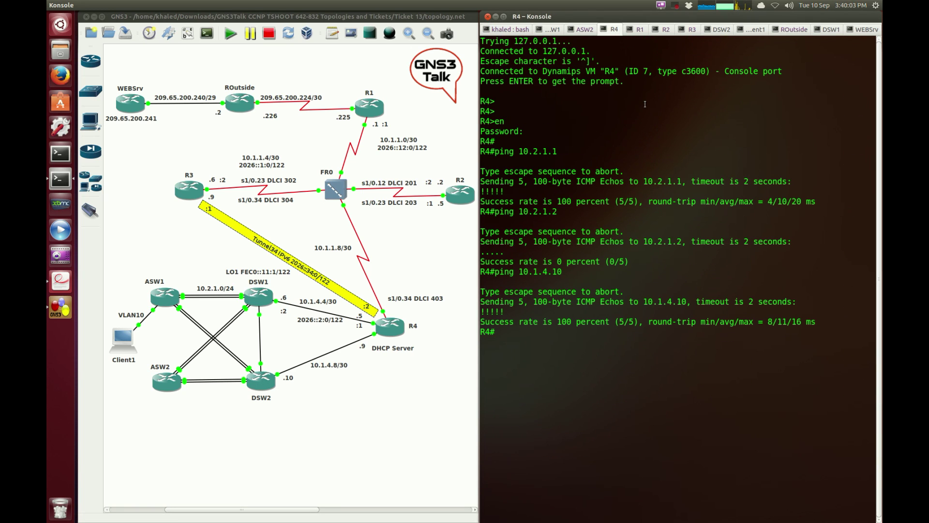
key("Return")
key("Return")
key("Up")
key("Return")
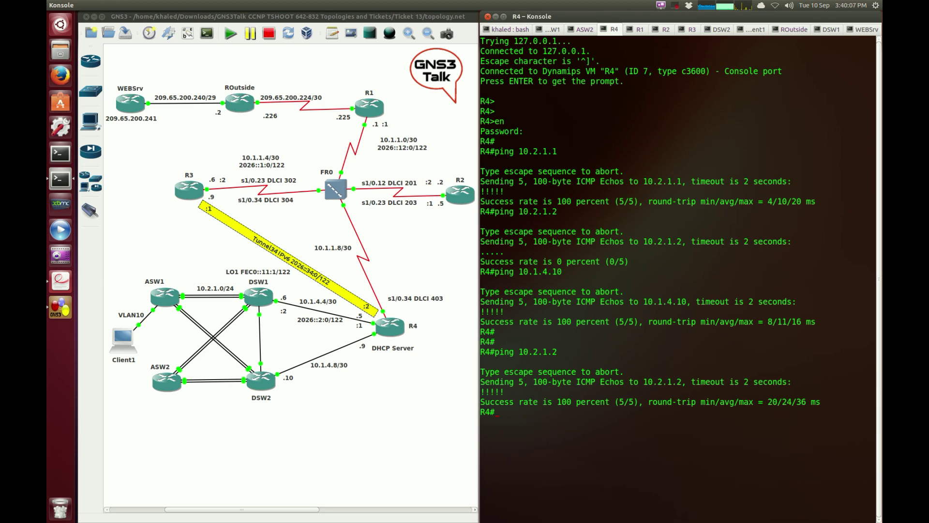
key("Return")
key("Return")
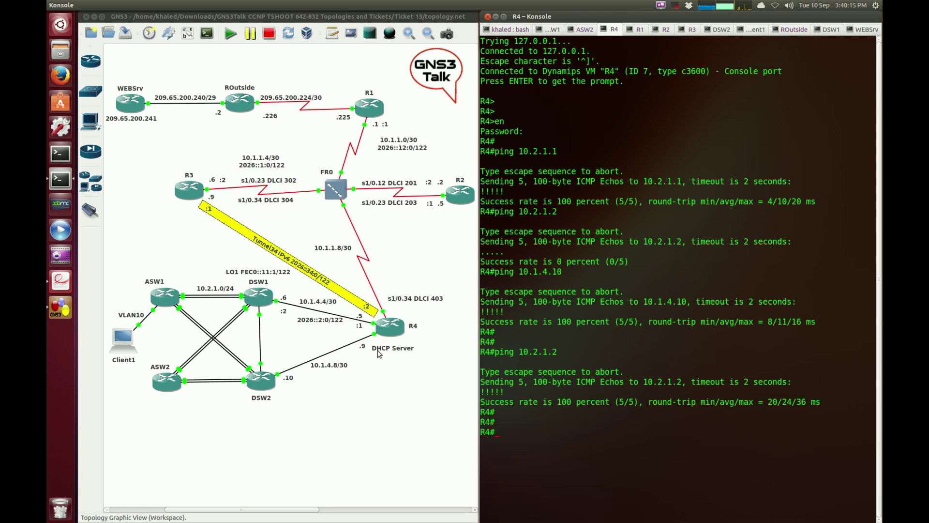
left_click(322, 336)
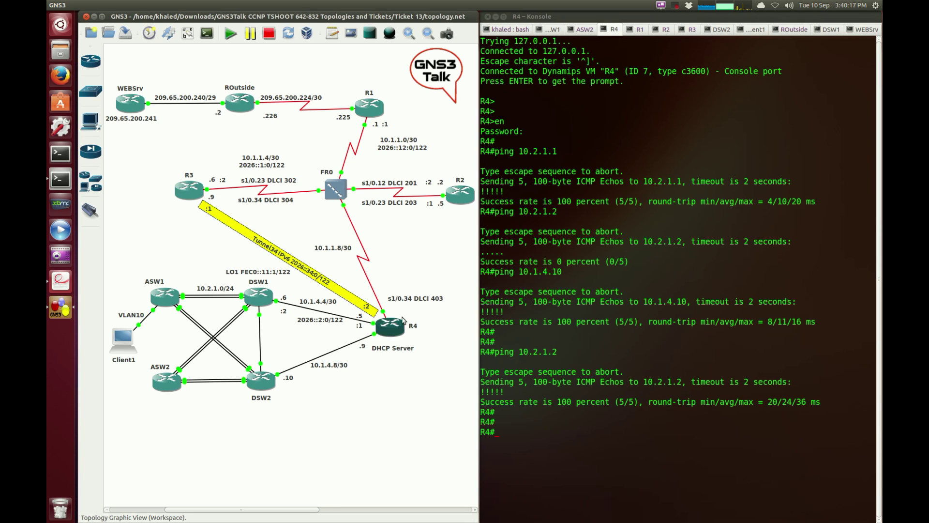
left_click(600, 189)
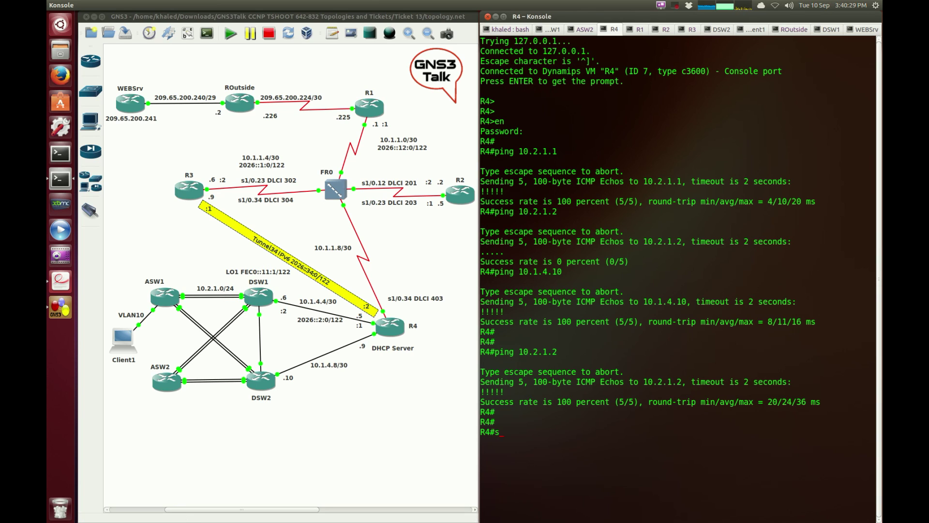
- Run show running-config on R4 to review DHCP pool CLIENTS, then switch to DSW1
type("ow run")
key("Tab")
key("Return")
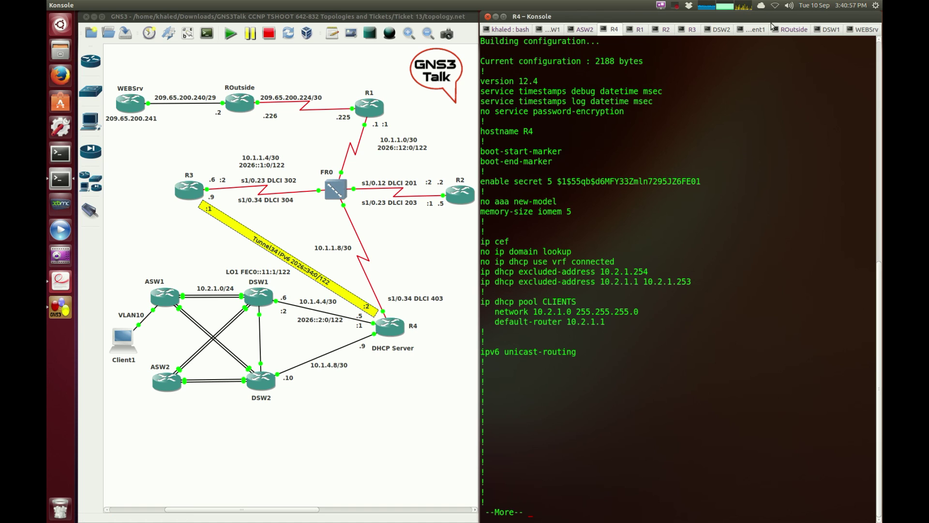
left_click(839, 30)
- Run show ip route eigrp on DSW1
key("Return")
key("Return")
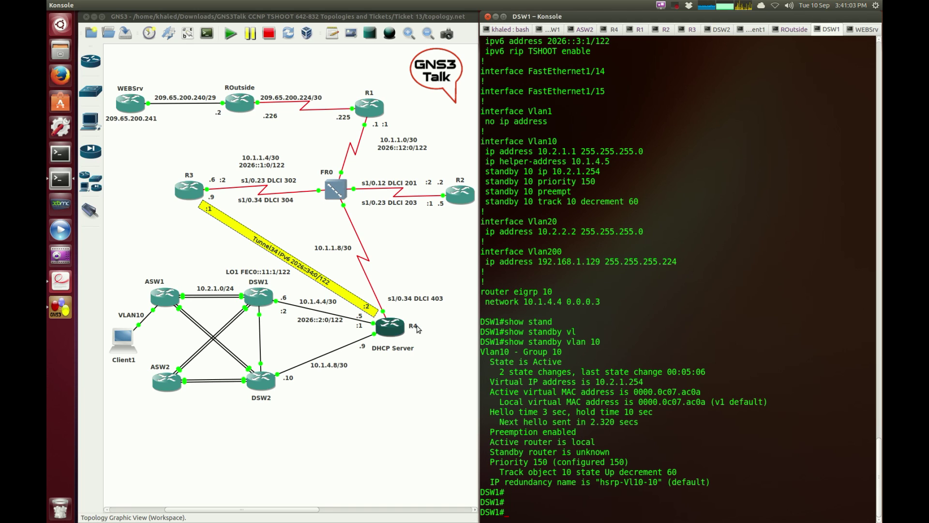
type("show ip")
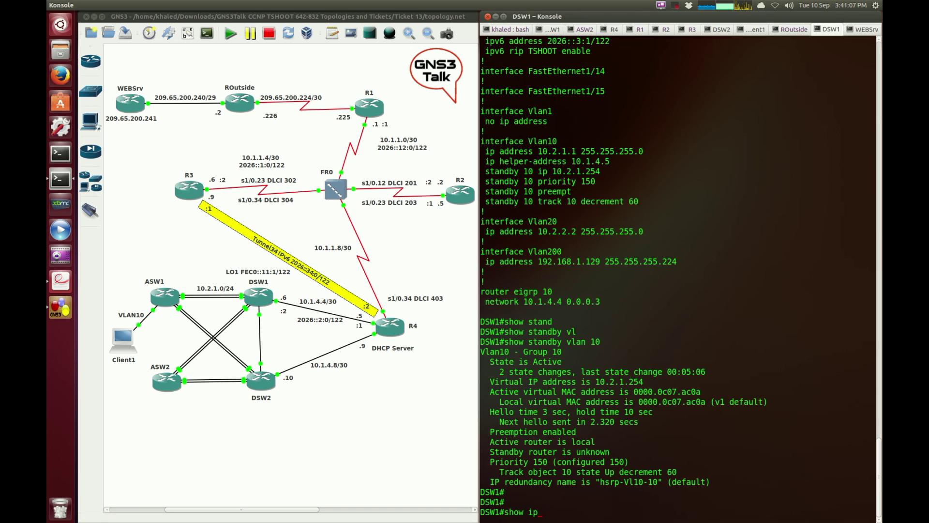
type(" ei")
key("Tab")
type("gr")
key("BackSpace")
key("BackSpace")
key("BackSpace")
key("BackSpace")
type("router ei")
key("Tab")
key("BackSpace")
key("BackSpace")
type("ei")
key("Tab")
type("grp")
key("Return")
- Run show ip route on DSW1 to see the full routing table
key("Return")
key("Return")
key("Return")
key("Return")
key("Return")
key("Return")
key("Return")
key("Return")
key("Return")
key("Return")
key("Return")
key("Return")
key("Return")
key("Return")
key("Return")
type("show ip rou")
key("Tab")
key("Return")
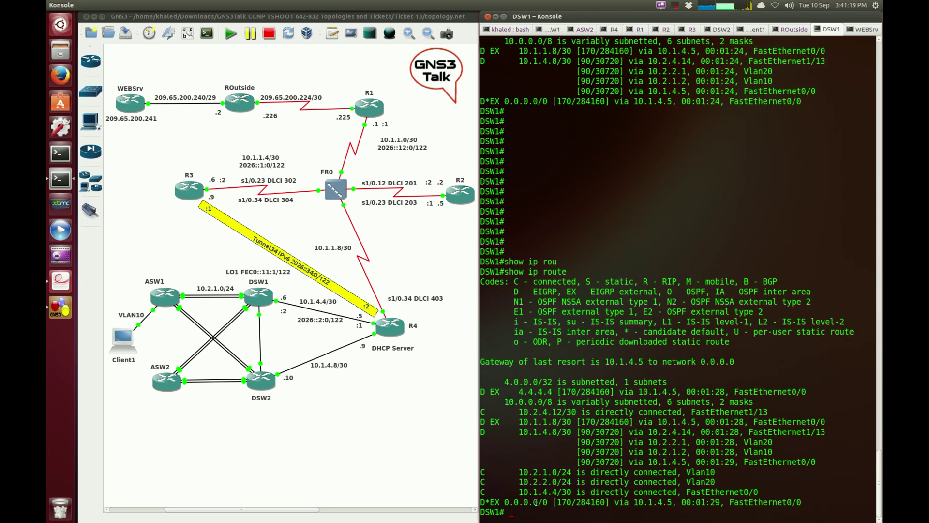
key("Return")
key("Return")
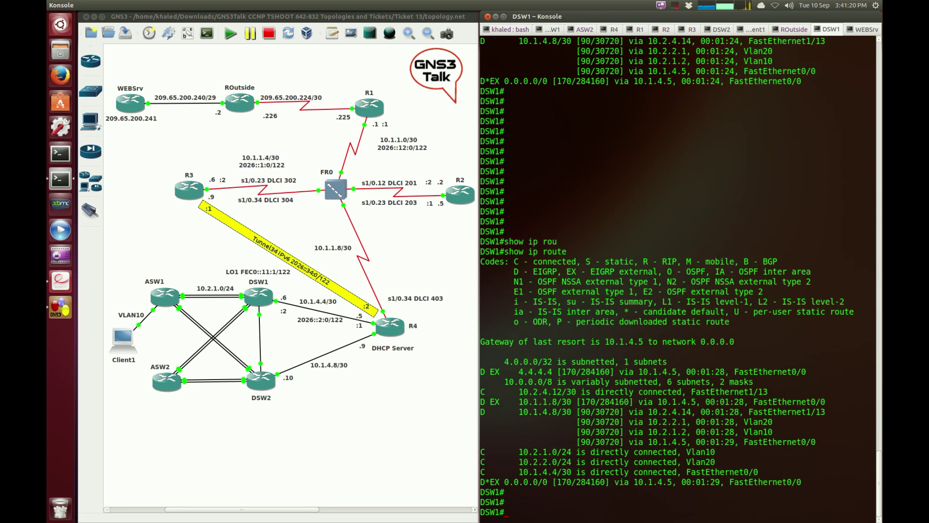
- On R4's console, highlight the no ip domain lookup and DHCP configuration lines
left_click(615, 30)
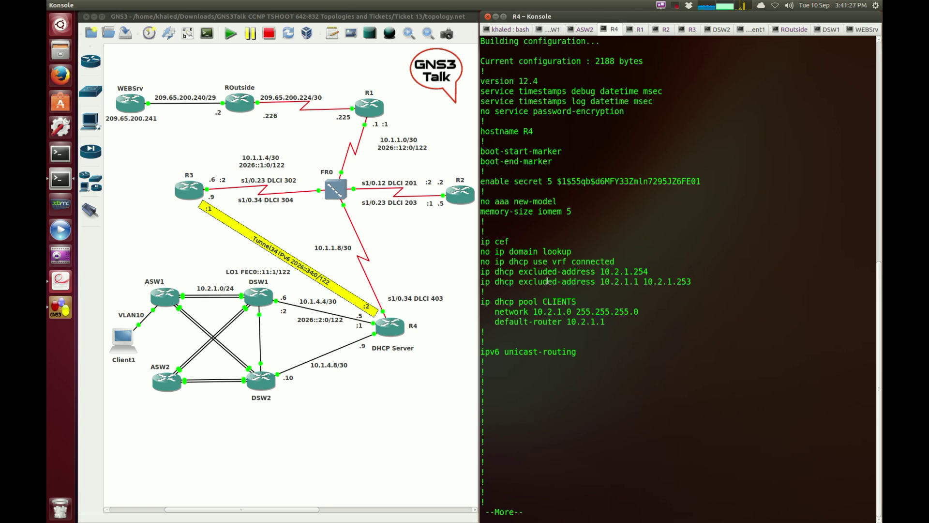
triple_click(509, 253)
double_click(499, 262)
triple_click(499, 261)
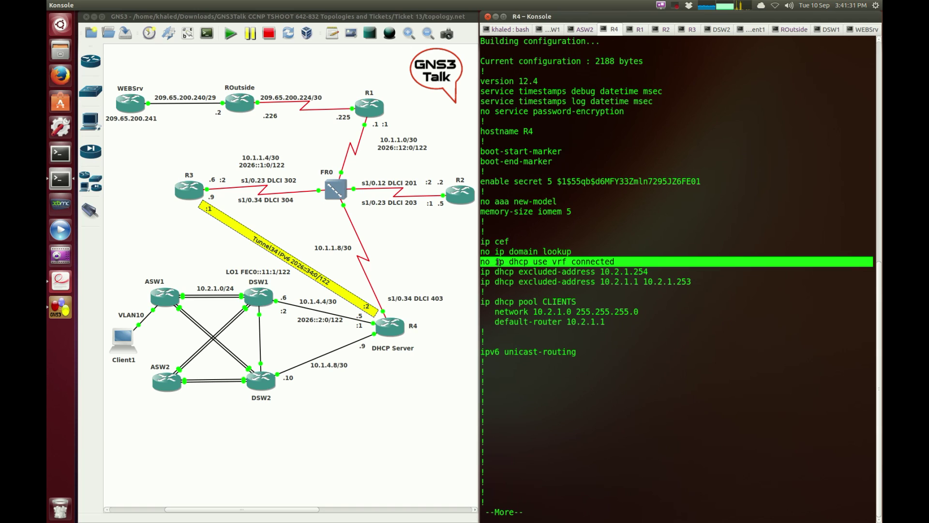
double_click(503, 272)
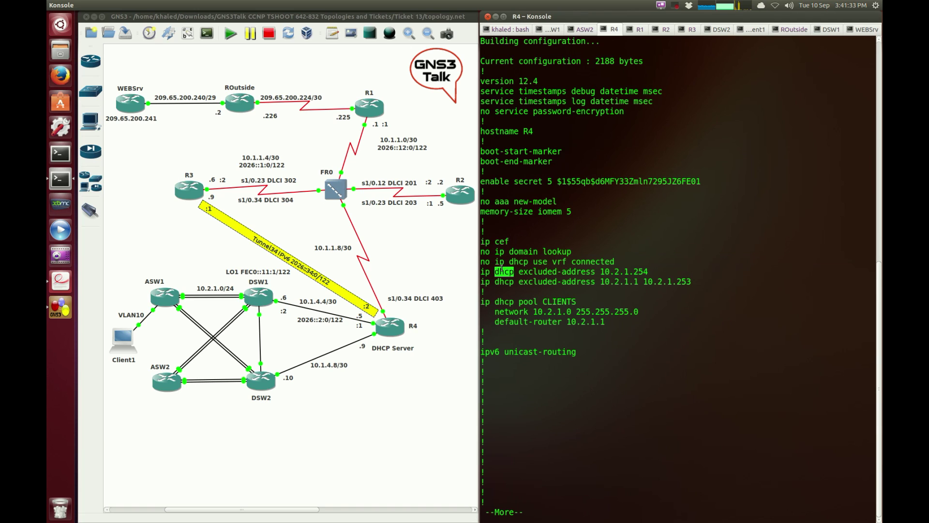
- Mark the excluded address 10.2.1.254 in R4's DHCP configuration
left_click(676, 7)
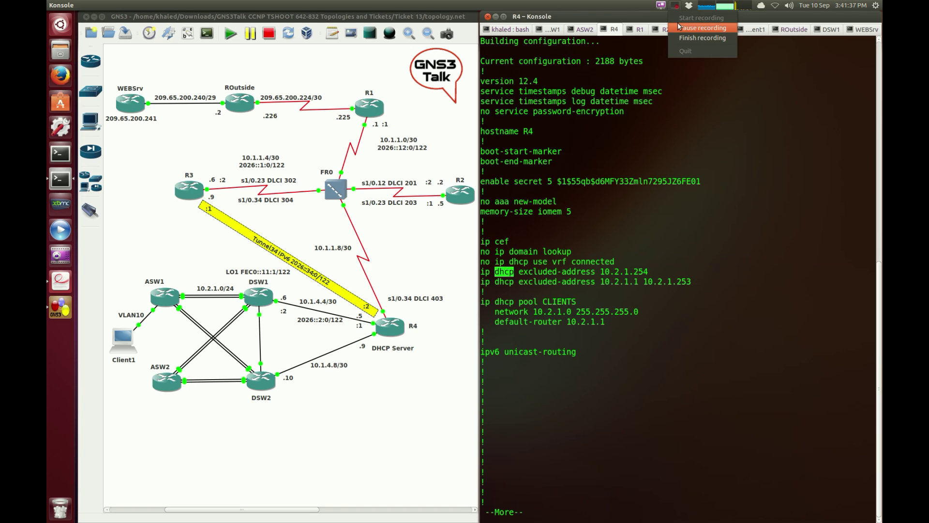
left_click(679, 28)
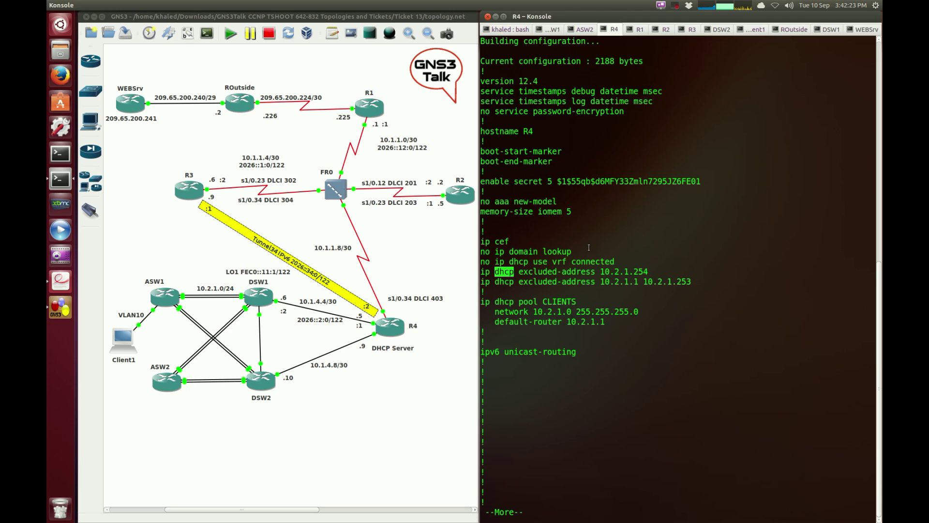
triple_click(620, 276)
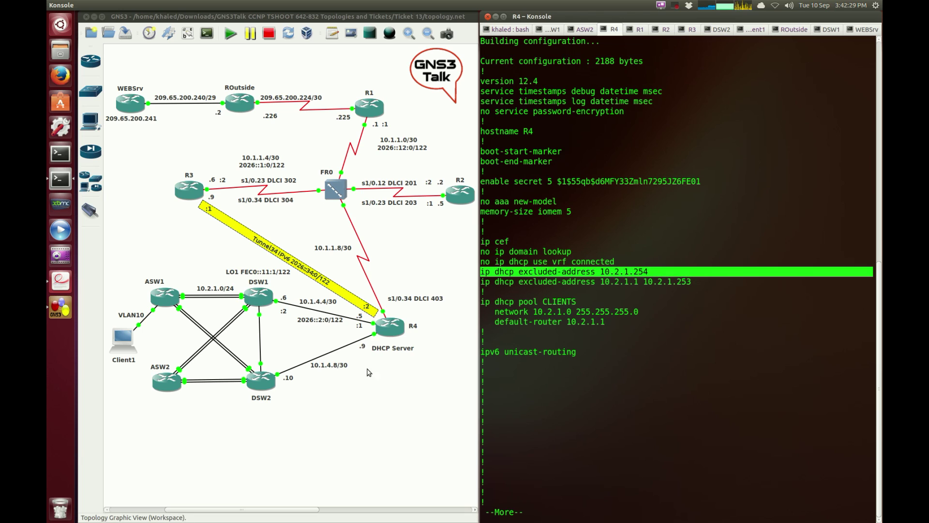
left_click(611, 272)
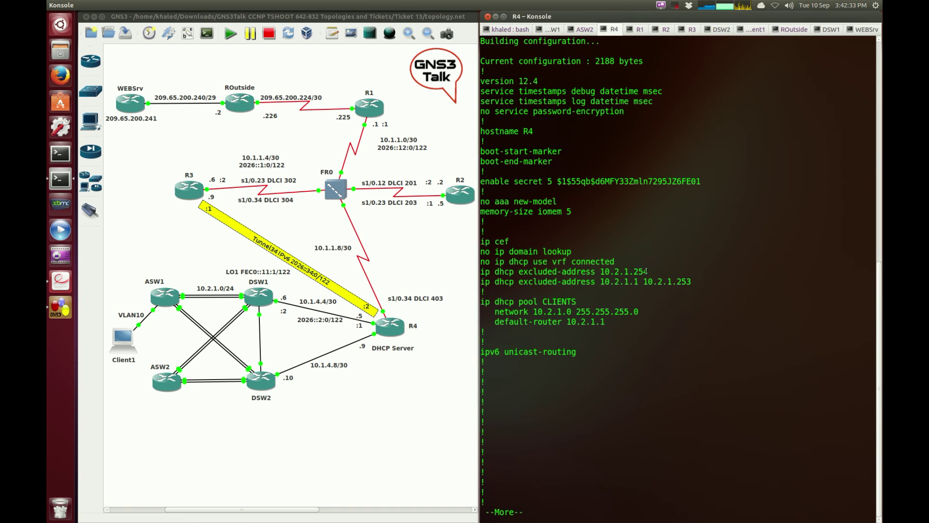
left_click_drag(645, 271, 602, 271)
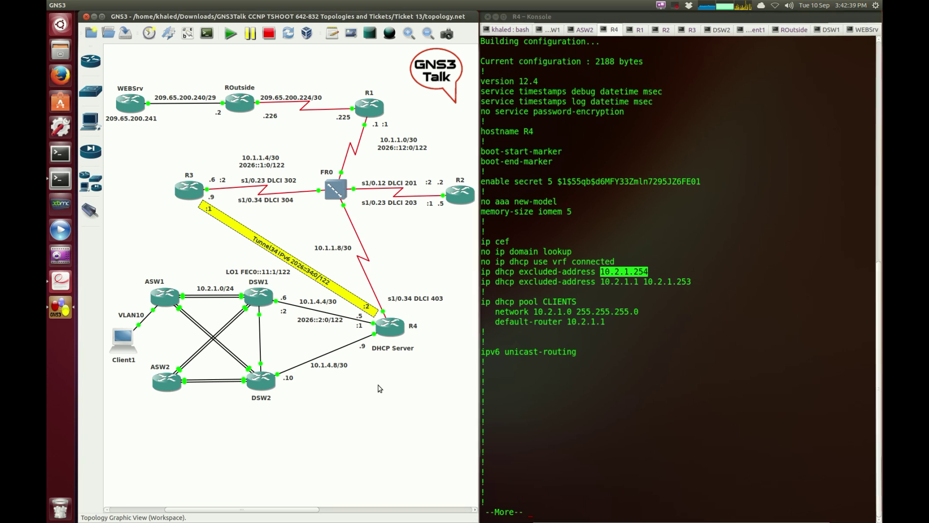
- Open the TSHOOT Exam Topology PDF from the launcher
left_click(380, 389)
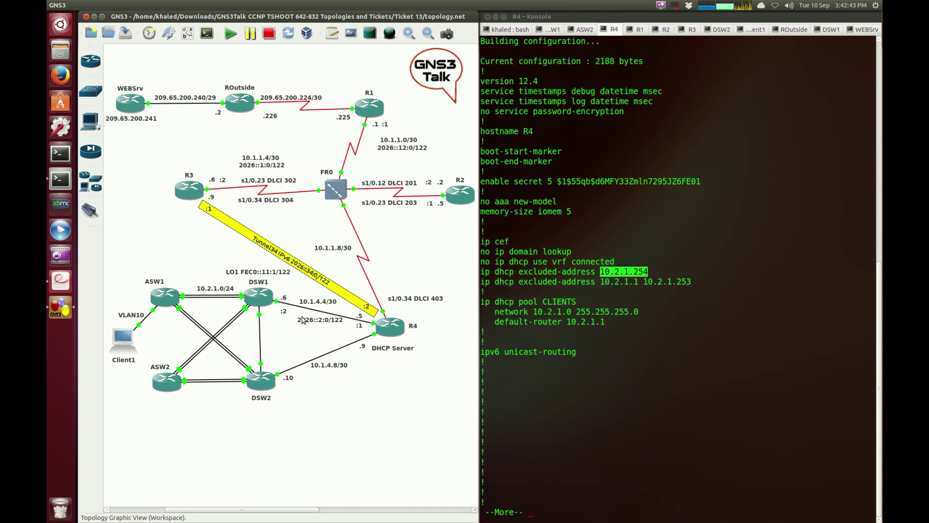
left_click(617, 273)
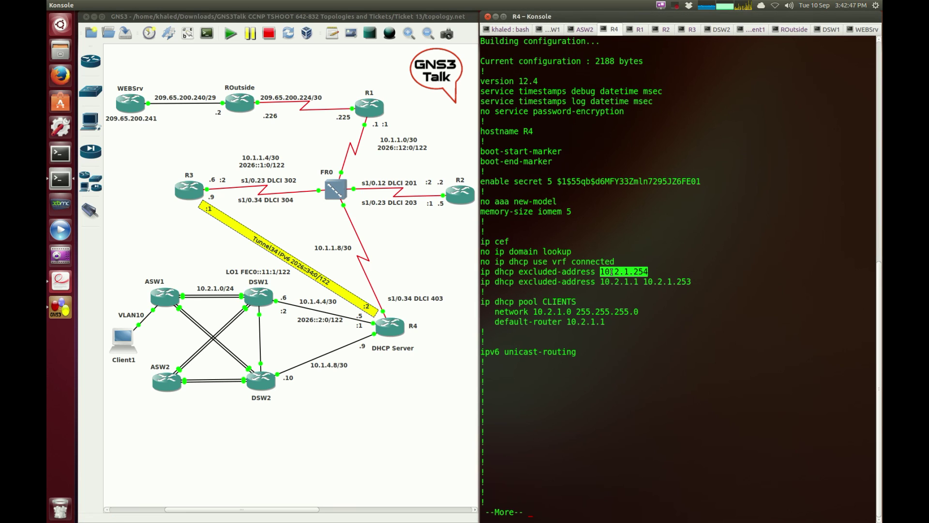
left_click(60, 281)
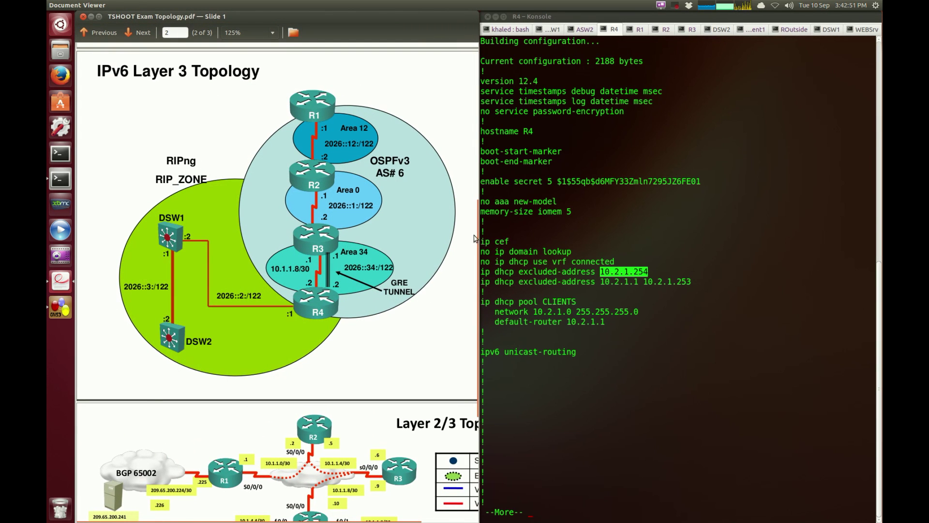
- Scroll the topology PDF up to page 1 and minimize Document Viewer
left_click_drag(473, 237, 474, 100)
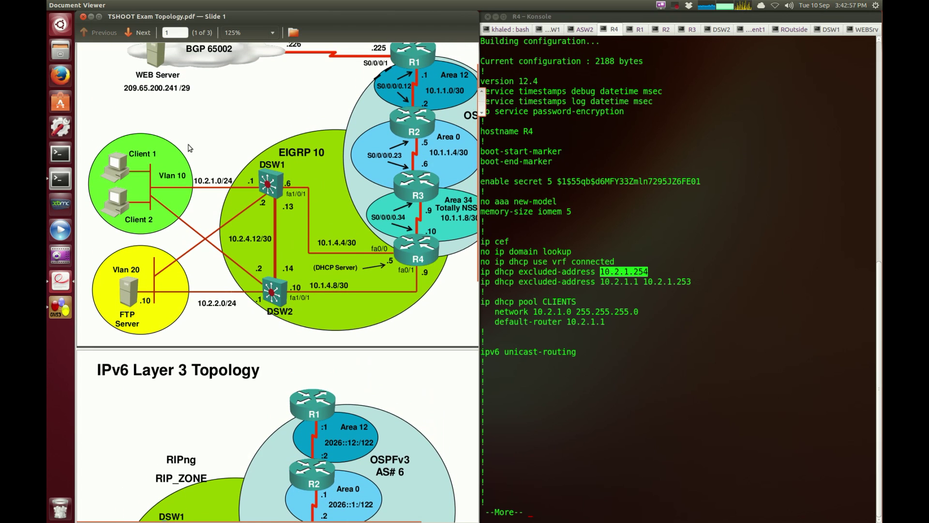
left_click(92, 17)
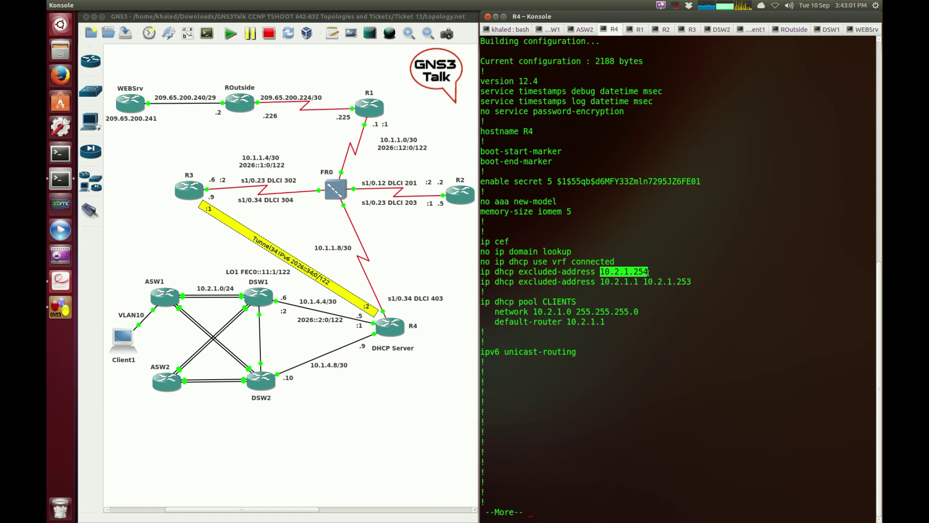
- On DSW2 run show standby vlan 10 and mark the virtual IP 10.2.1.254
left_click(718, 30)
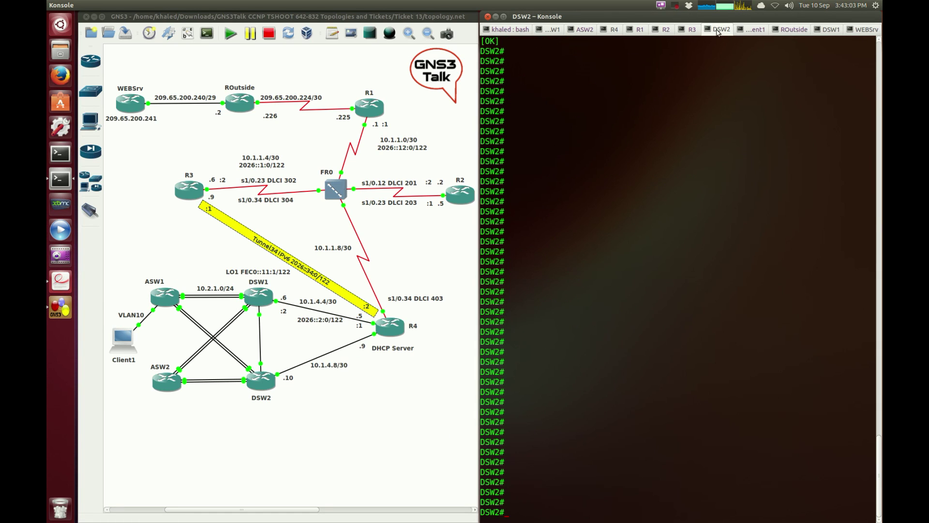
key("Return")
type("show stand")
key("Tab")
type("vl")
key("Tab")
type("10")
key("Return")
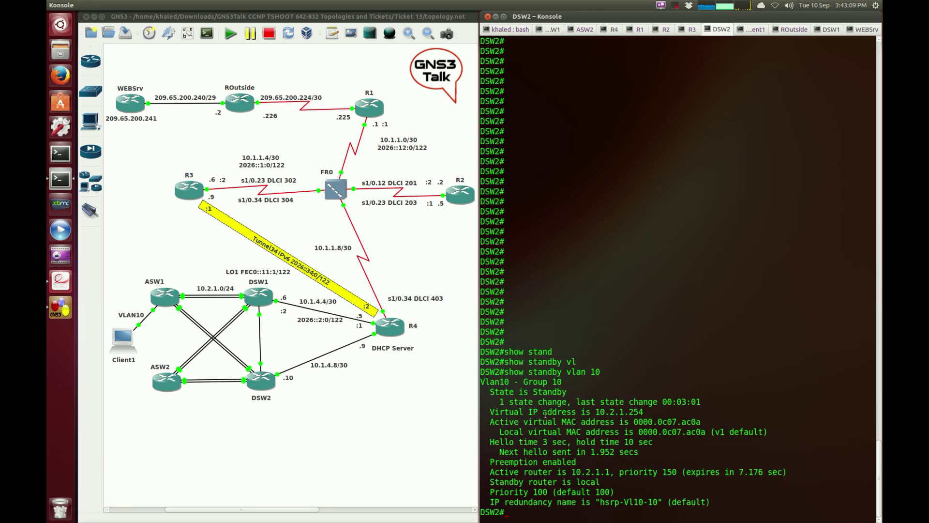
double_click(618, 411)
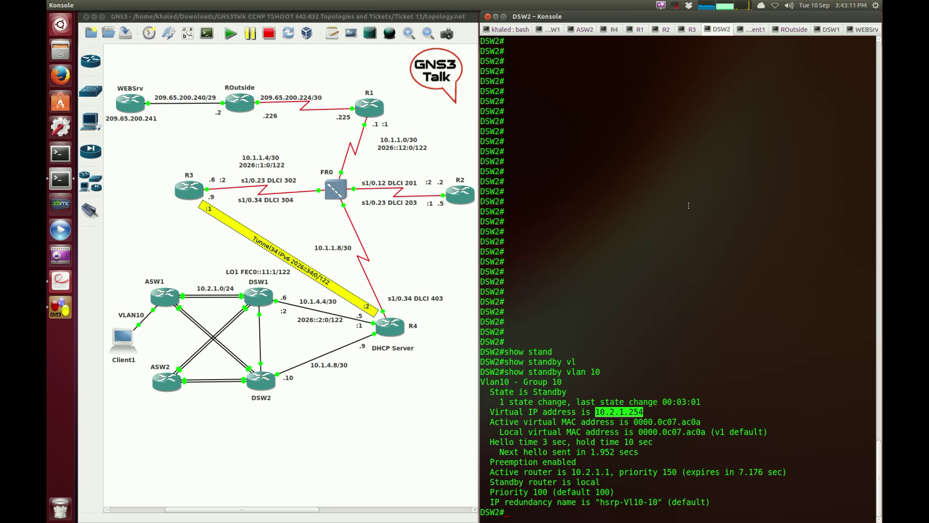
- Back on R4, review the excluded-address lines for 10.2.1.1–10.2.1.253 and 10.2.1.254
left_click(612, 30)
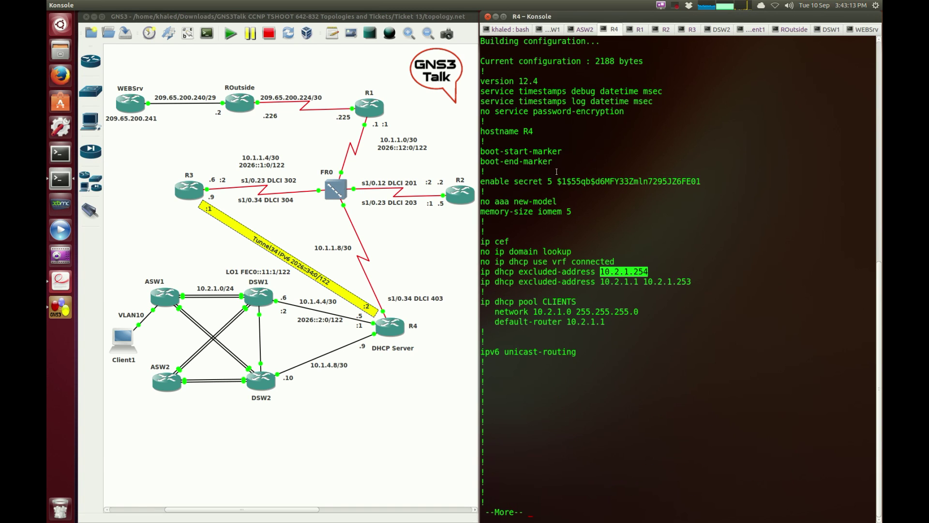
triple_click(533, 283)
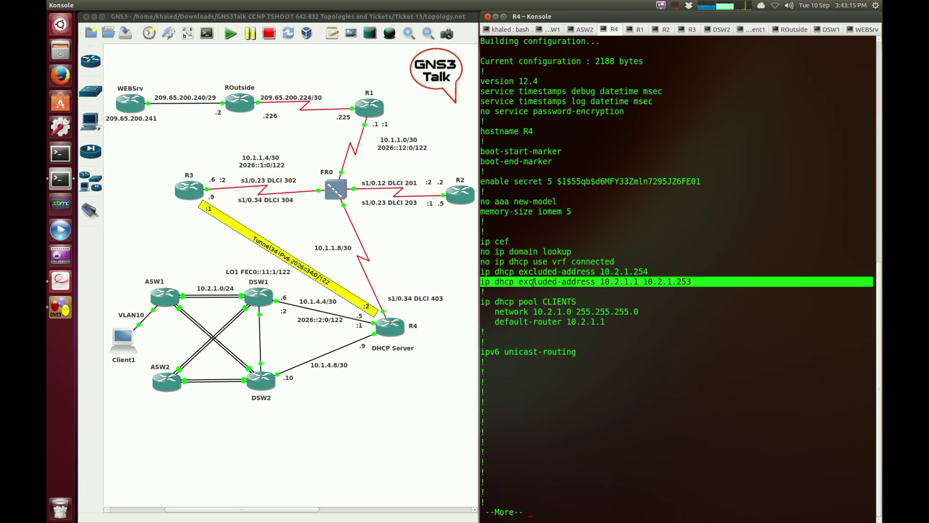
left_click(533, 283)
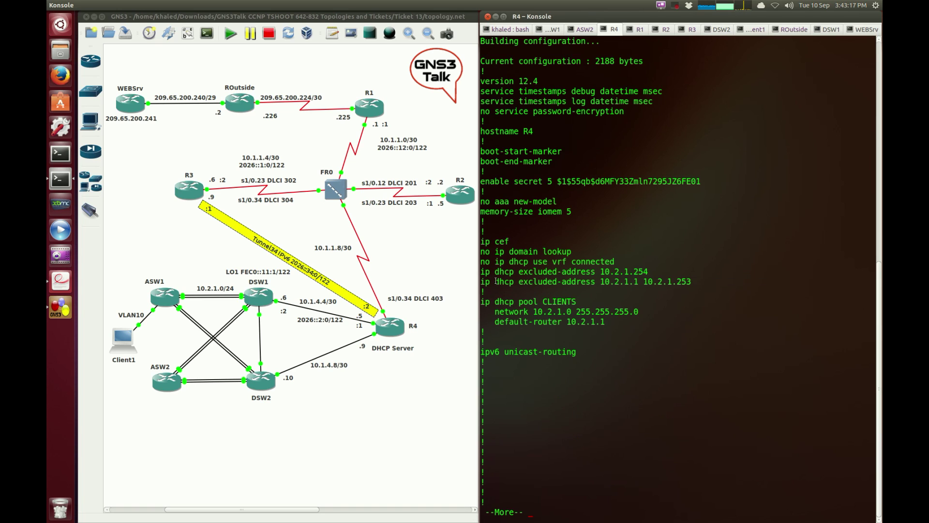
left_click_drag(517, 284, 690, 280)
left_click(616, 289)
left_click_drag(602, 284, 637, 282)
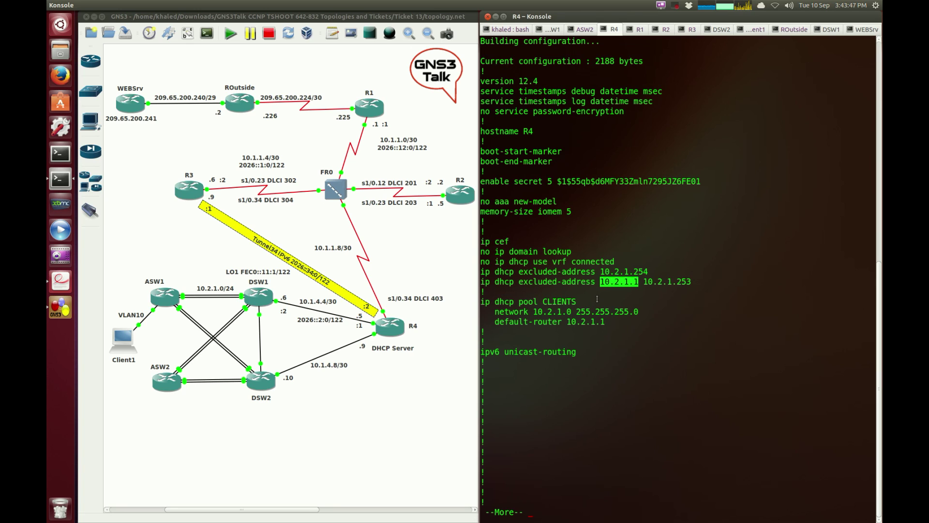
left_click_drag(646, 283, 600, 279)
left_click(688, 281)
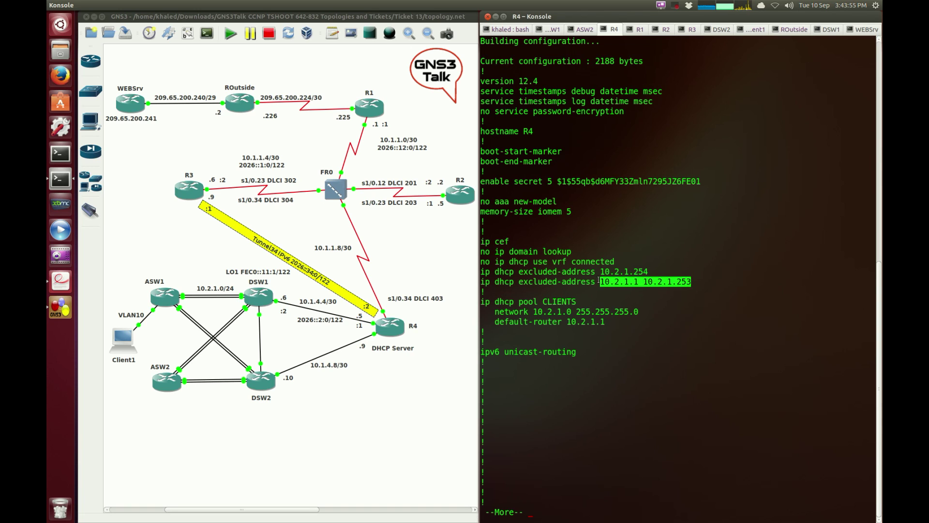
triple_click(591, 280)
left_click(591, 280)
double_click(586, 272)
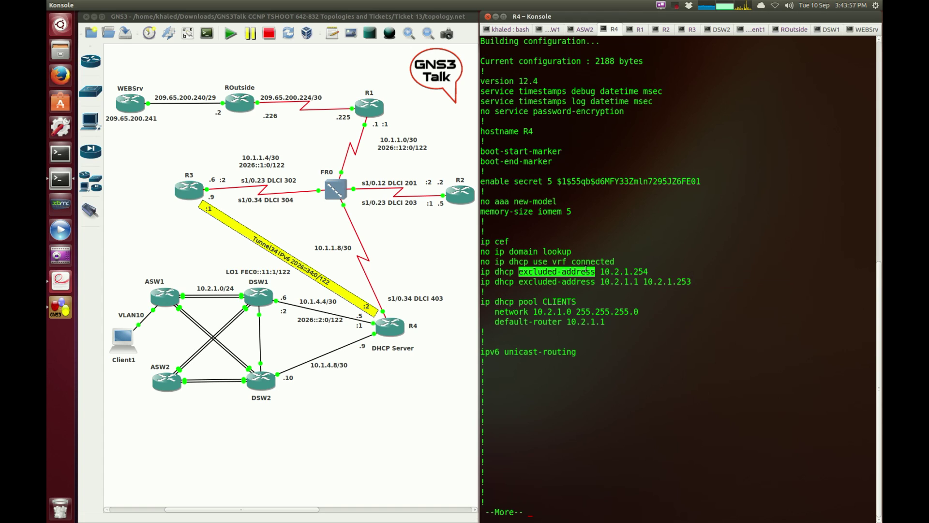
left_click(576, 279)
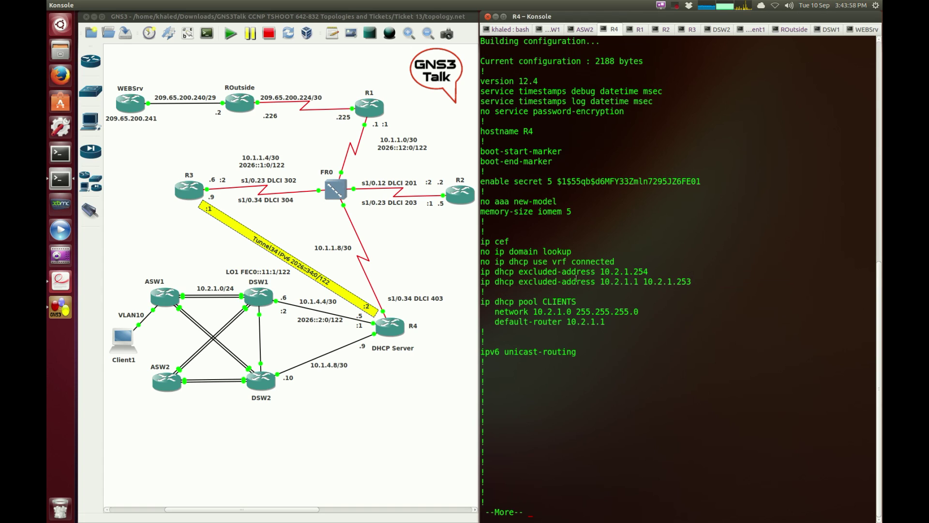
triple_click(510, 301)
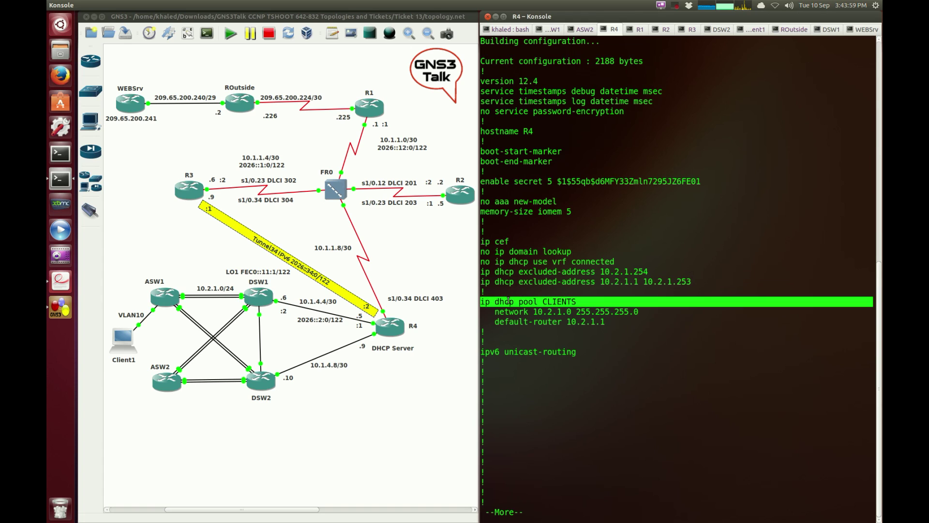
double_click(552, 302)
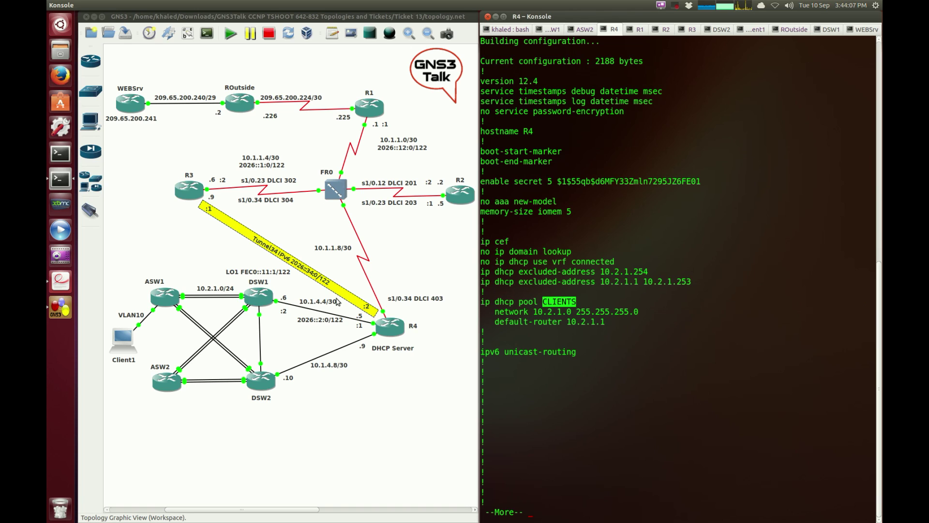
double_click(525, 313)
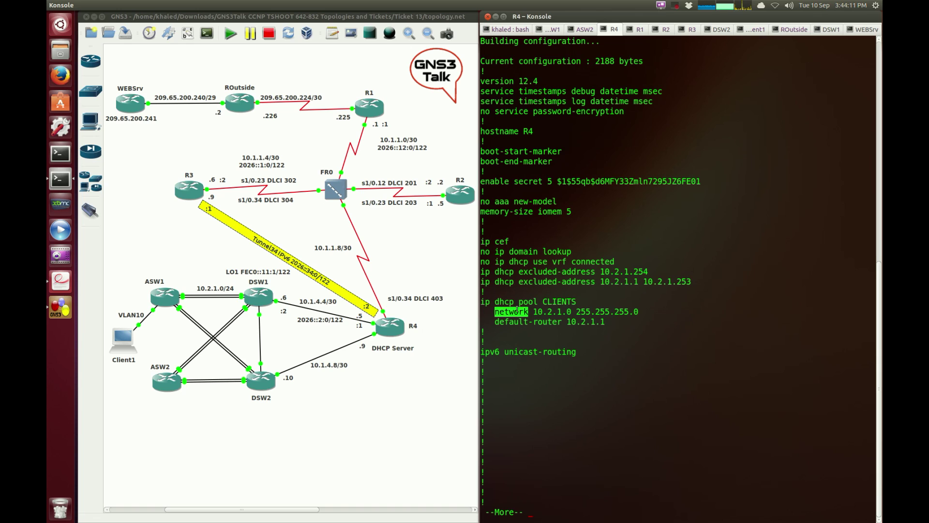
left_click(508, 308)
left_click_drag(495, 313, 637, 312)
left_click(593, 310)
triple_click(574, 311)
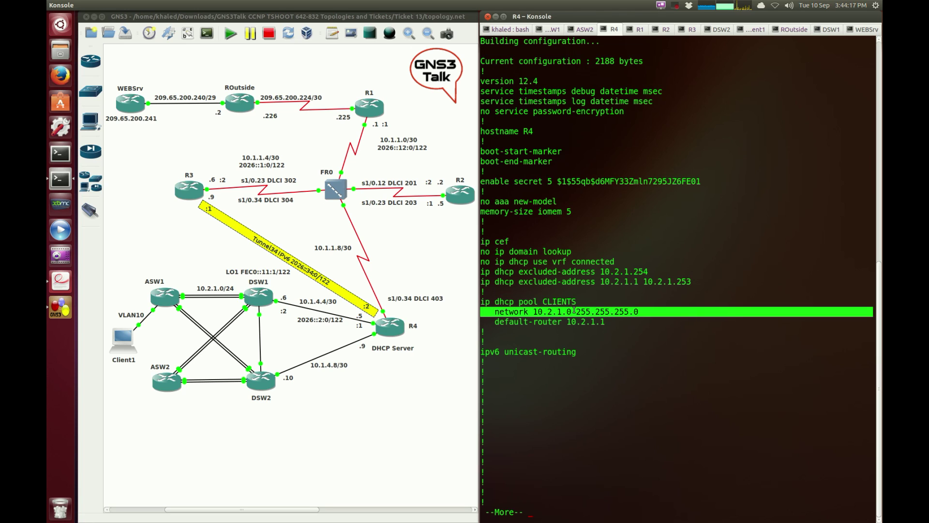
triple_click(542, 322)
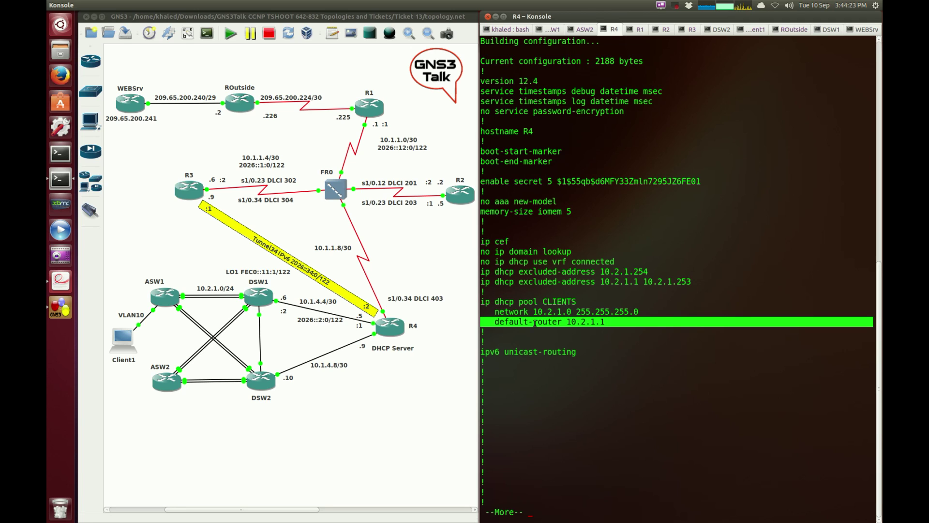
left_click(534, 324)
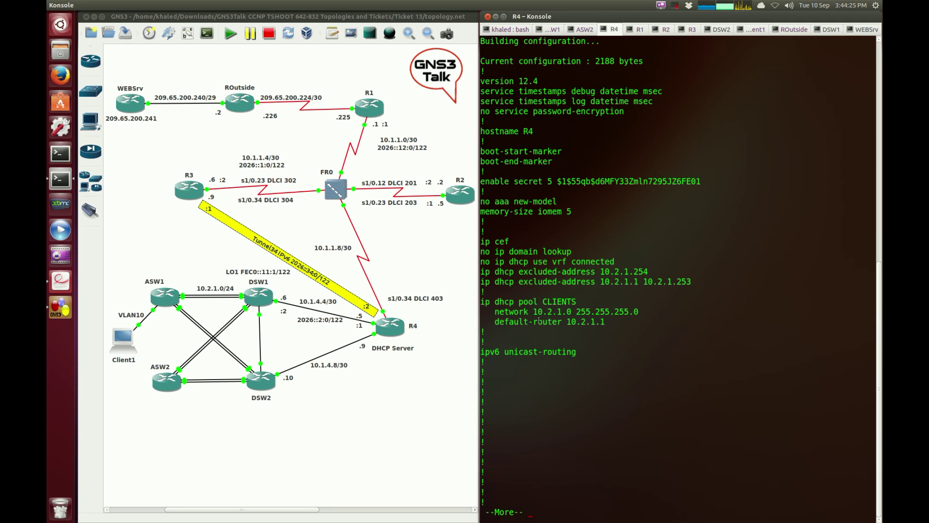
triple_click(538, 321)
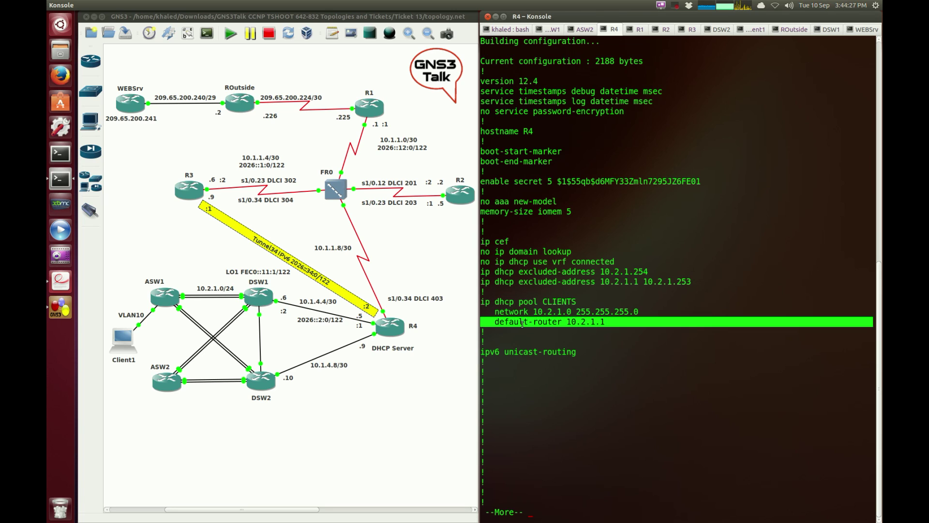
double_click(522, 323)
left_click(229, 306)
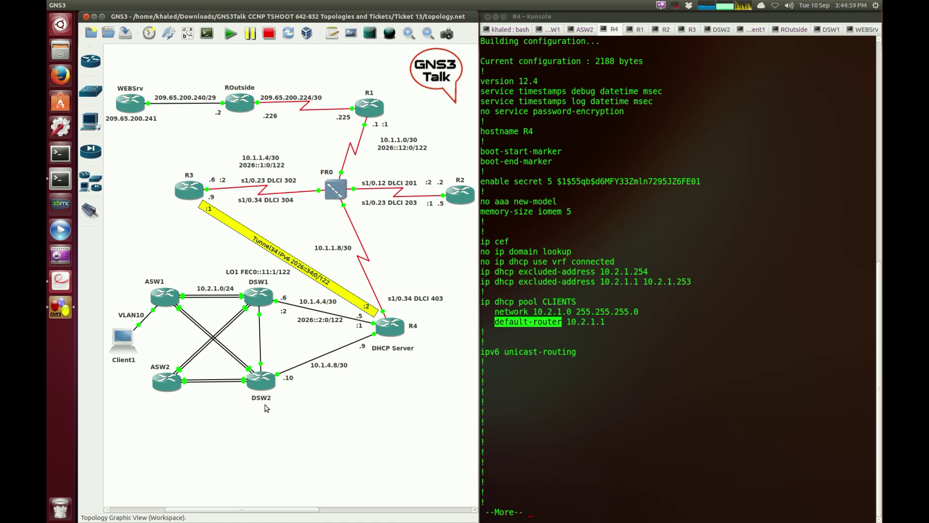
left_click(589, 322)
double_click(589, 322)
left_click(589, 324)
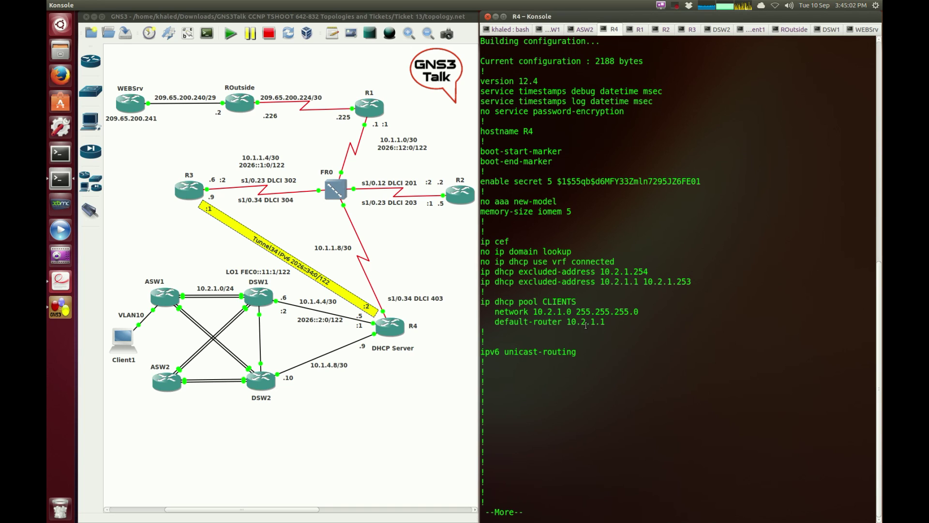
double_click(601, 323)
triple_click(555, 321)
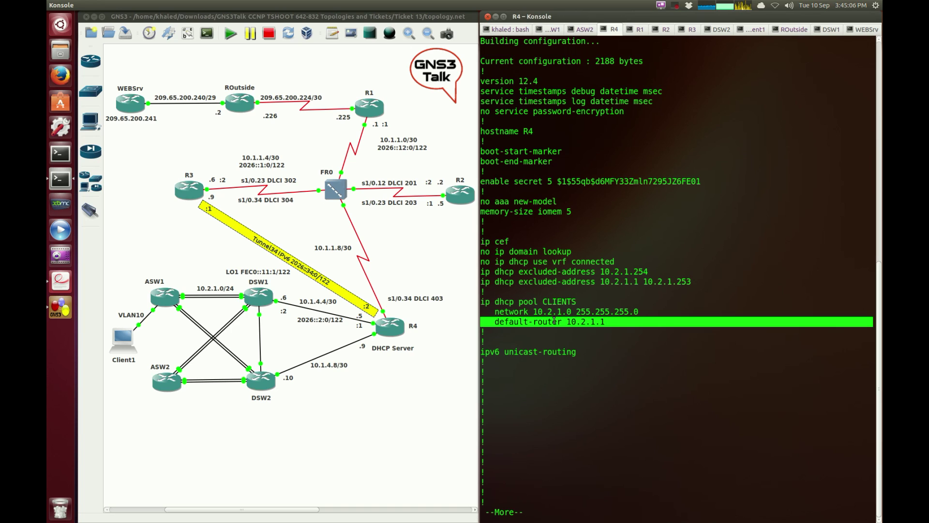
double_click(554, 321)
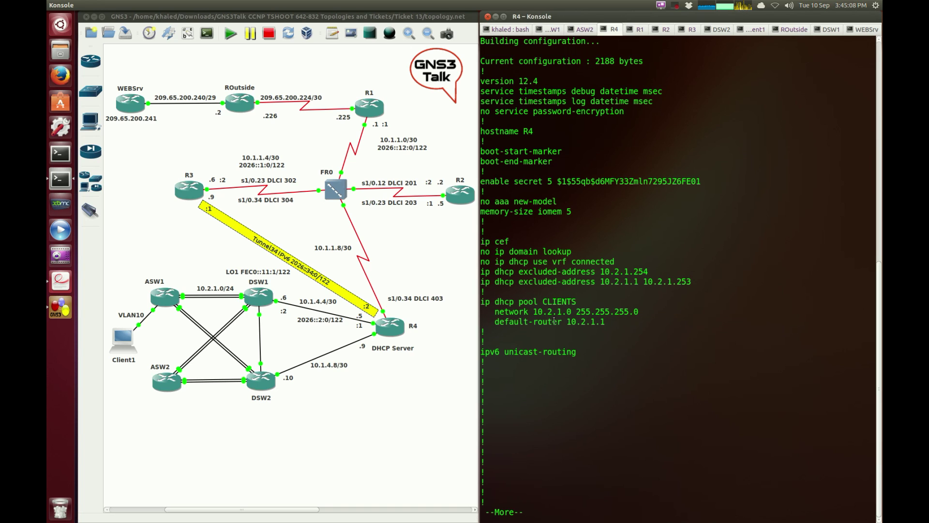
triple_click(577, 283)
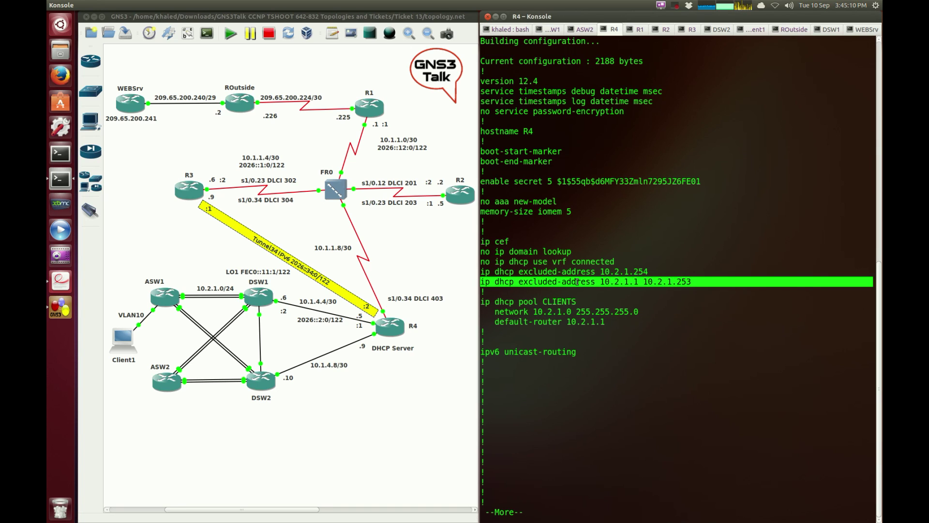
left_click(601, 282)
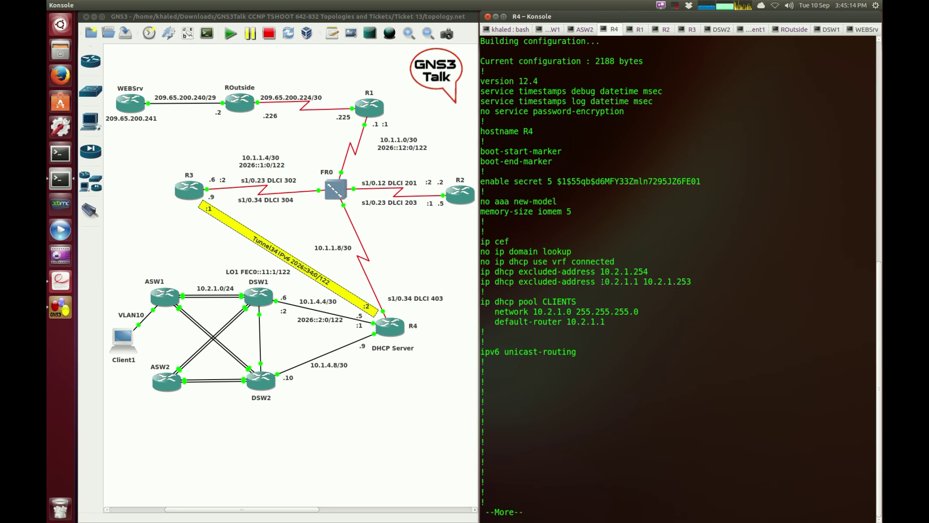
left_click_drag(603, 282, 636, 282)
left_click(680, 279)
- After checking the existing default-router 10.2.1.1 line, enter R4's DHCP pool CLIENTS configuration
key("q")
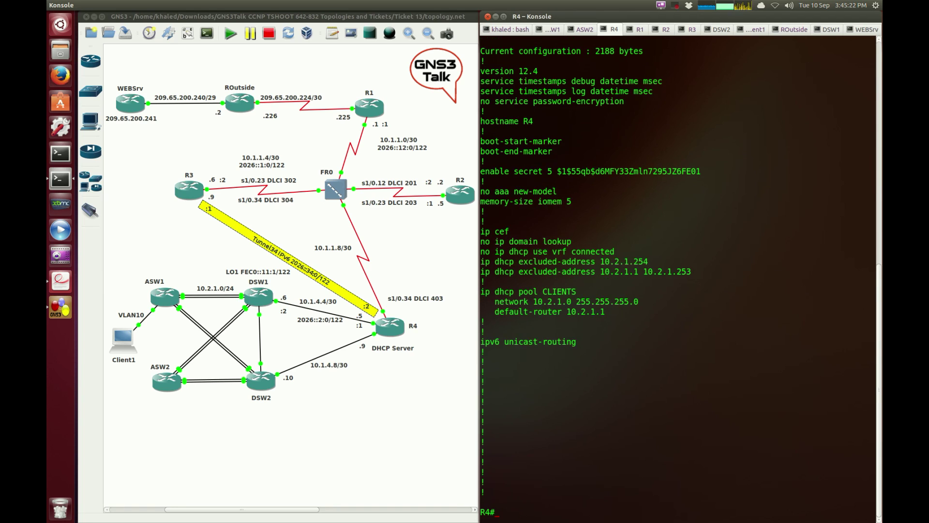
triple_click(551, 311)
left_click(551, 314)
type("conf t")
key("Return")
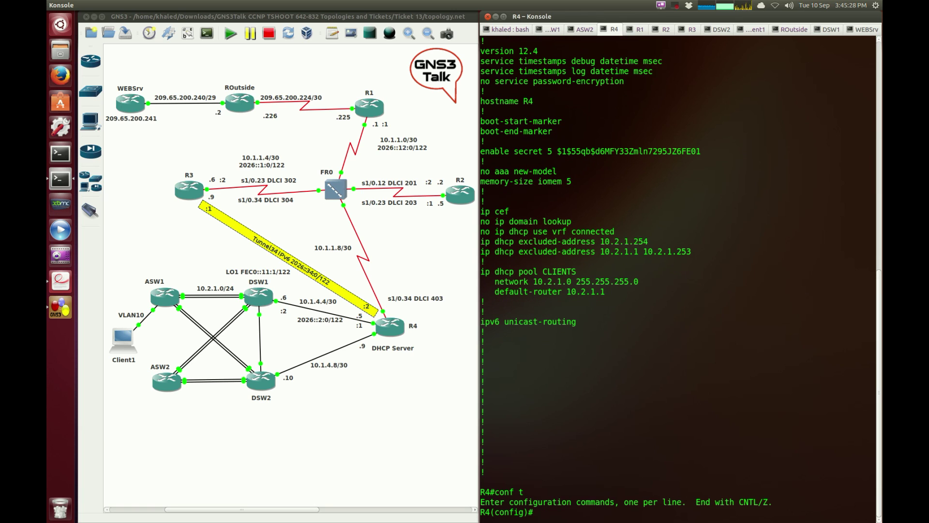
type("ip dh")
key("Tab")
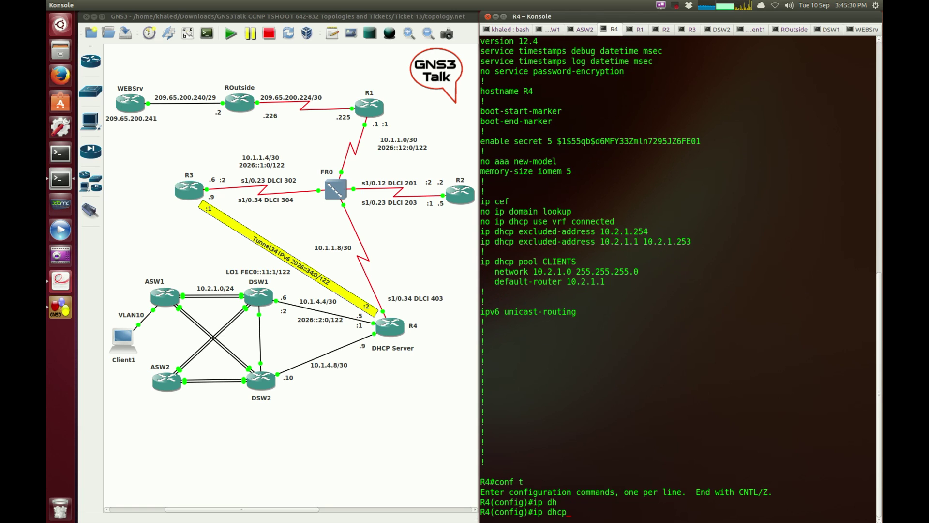
type("po")
key("Tab")
key("BackSpace")
key("BackSpace")
key("BackSpace")
key("Tab")
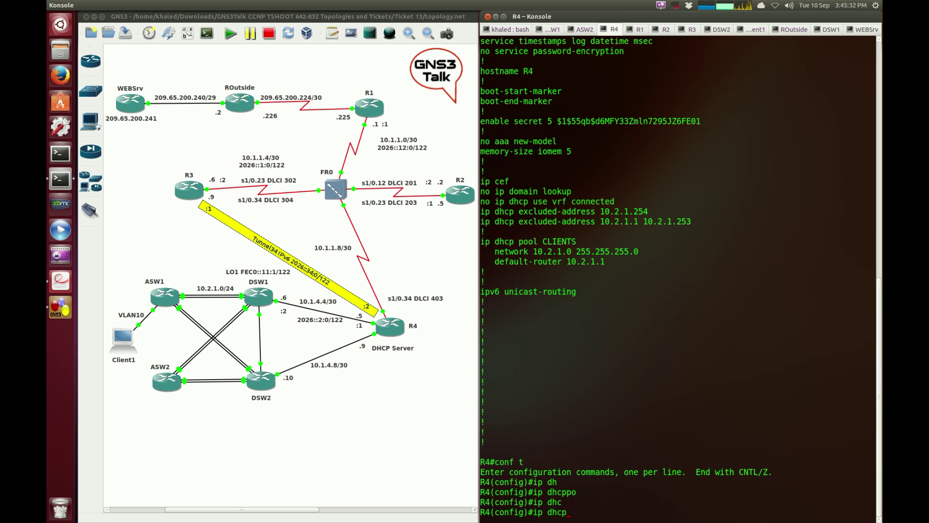
type("poo")
key("Tab")
type("CLIENTS")
key("Return")
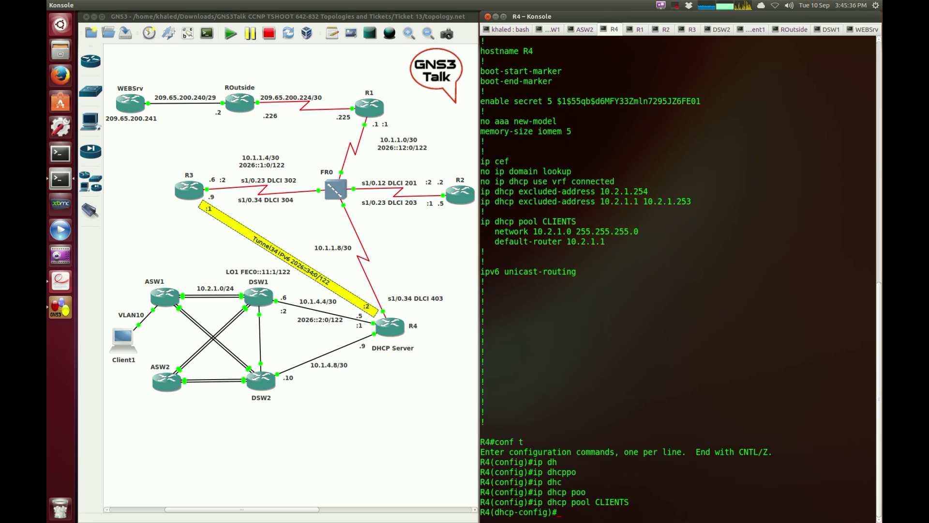
- Set pool CLIENTS default routers to 10.2.1.1 and 10.2.1.2, then exit configuration mode
type("defa")
key("Tab")
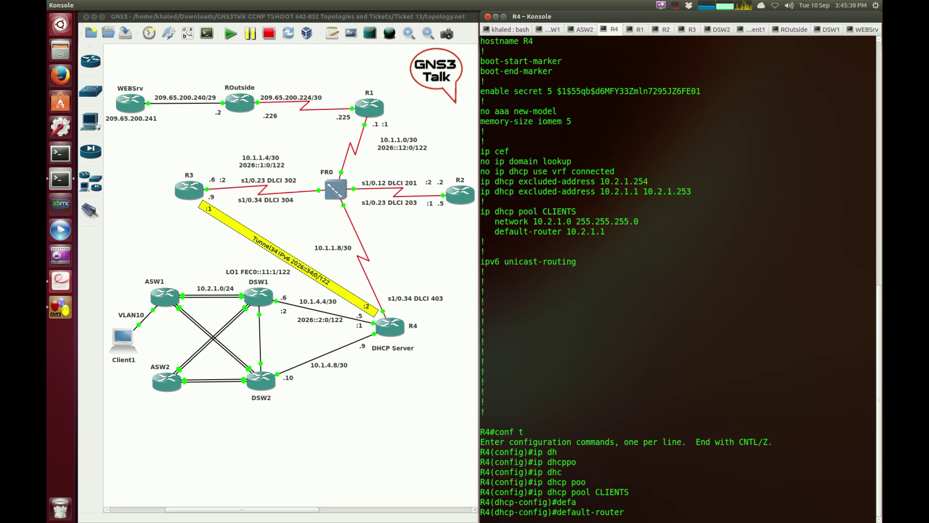
type("10.2.1.1 ?")
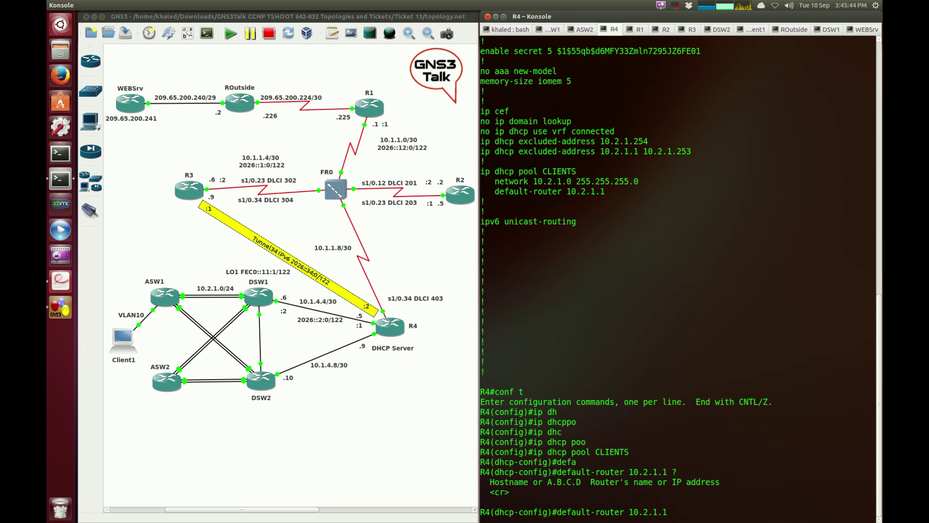
type("10.2.1.2")
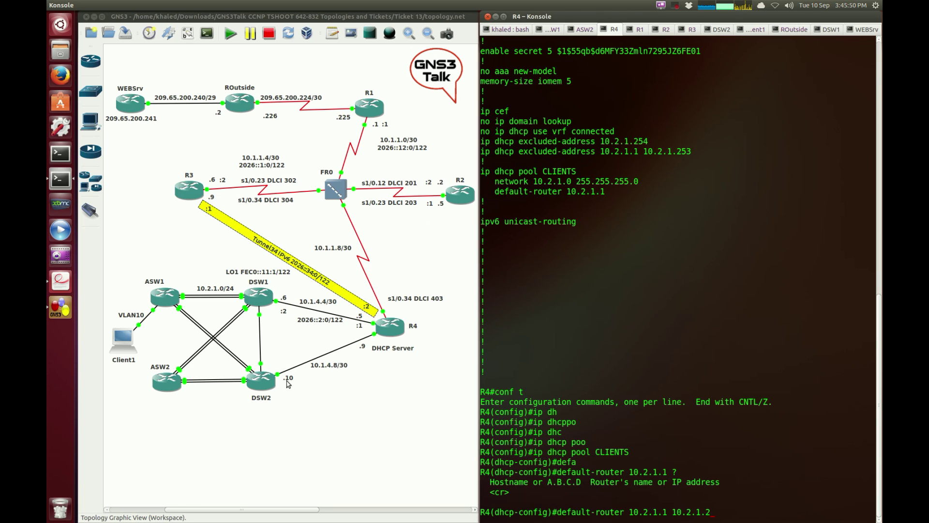
key("Return")
key("ctrl+z")
key("Return")
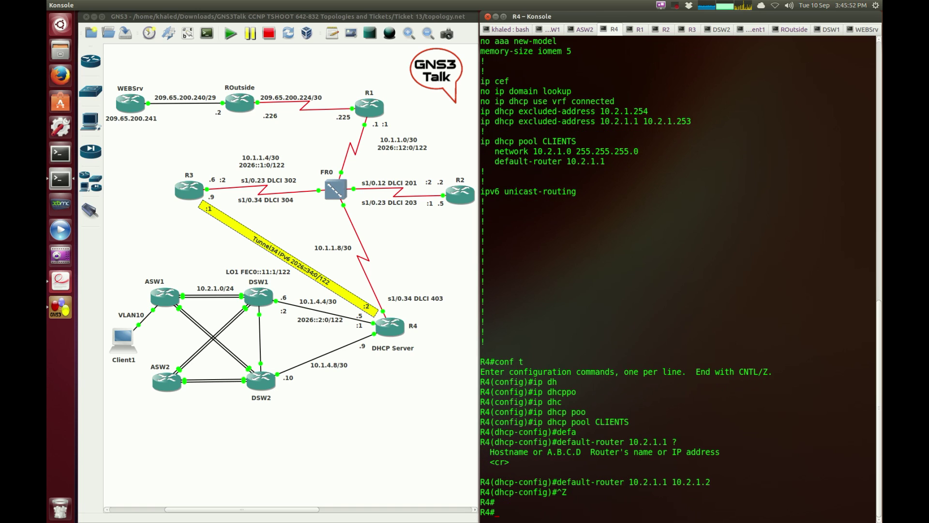
- Recall the show running-config command to redisplay R4's configuration
type("show running-config")
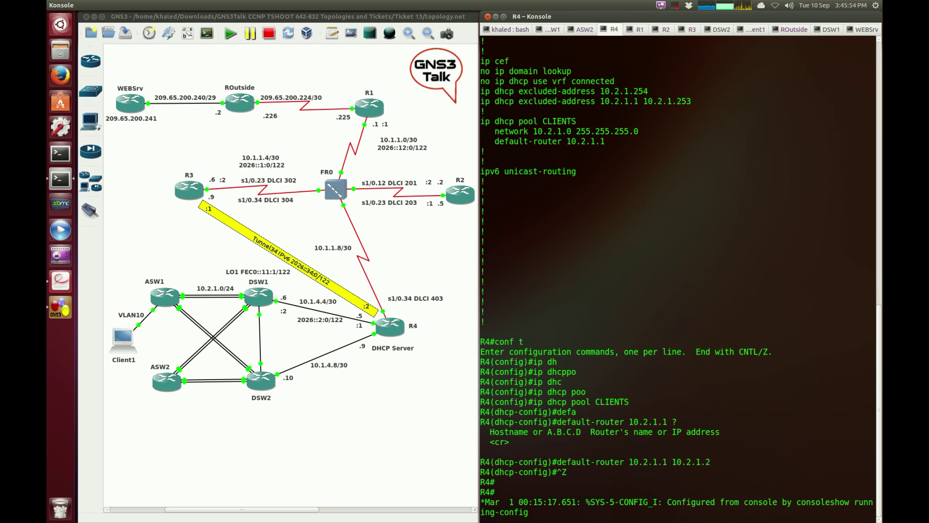
key("ctrl+u")
key("Return")
key("Return")
key("Return")
key("Return")
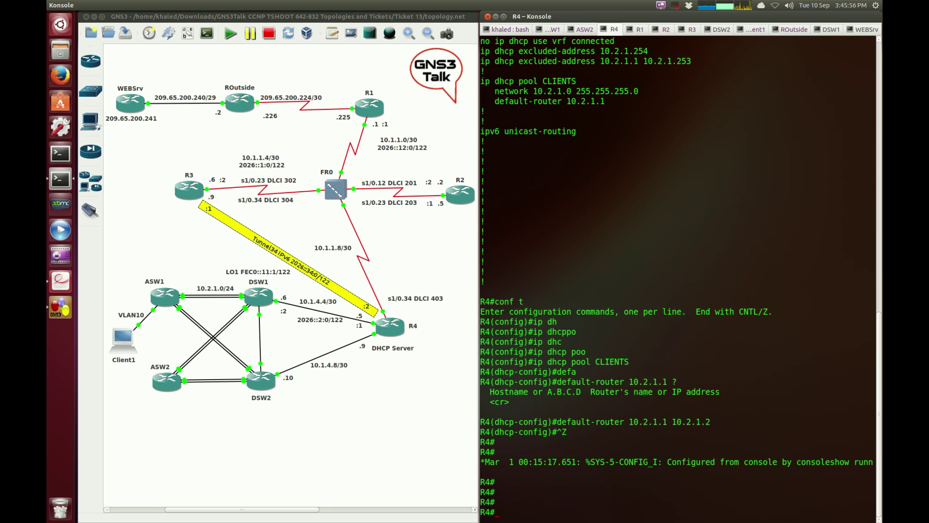
type("conf t")
key("Up")
key("Return")
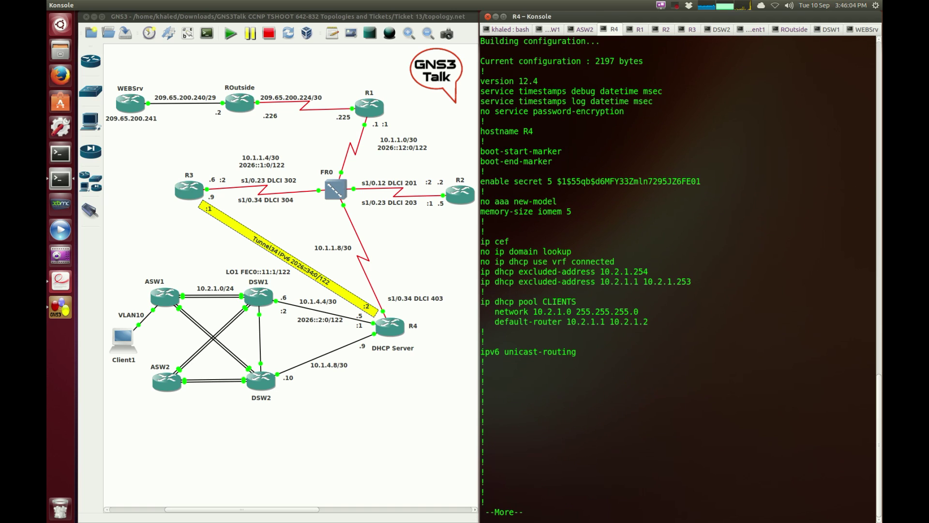
triple_click(590, 352)
key("q")
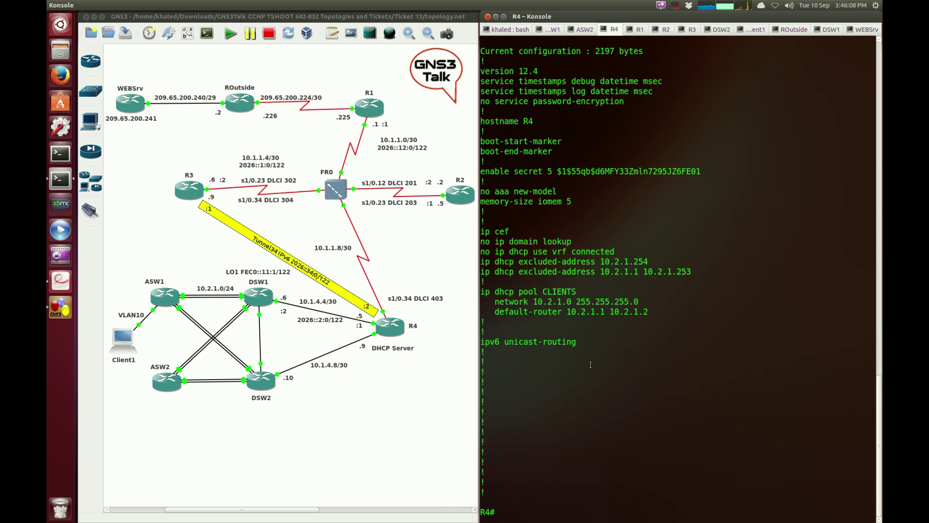
triple_click(589, 262)
double_click(578, 271)
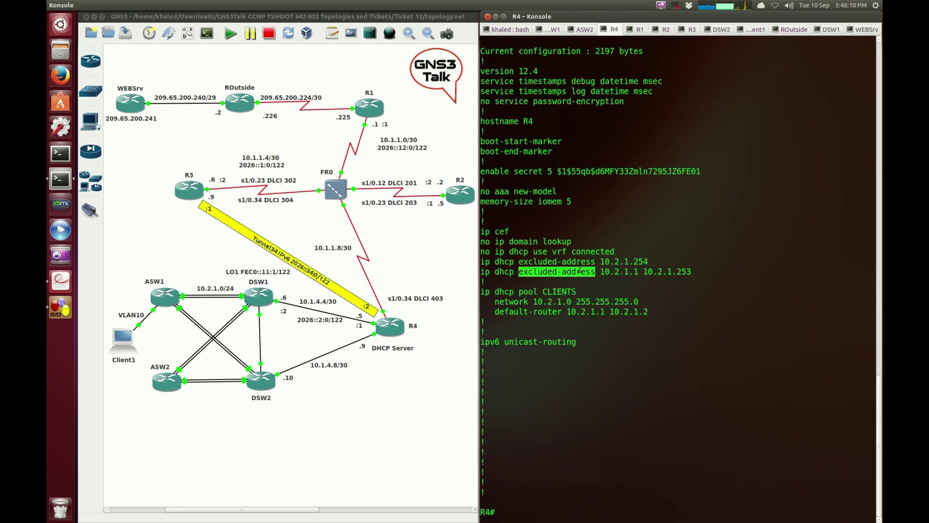
triple_click(580, 271)
key("ctrl+c")
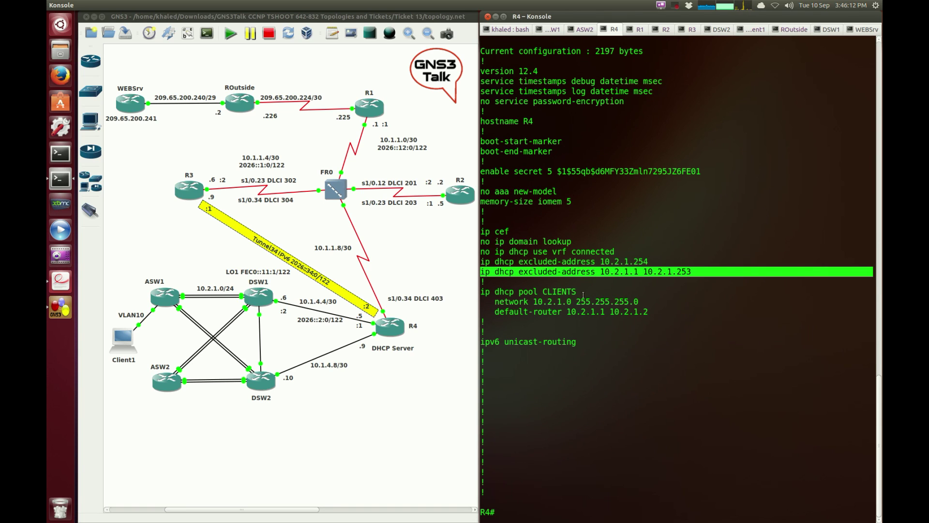
left_click(584, 271)
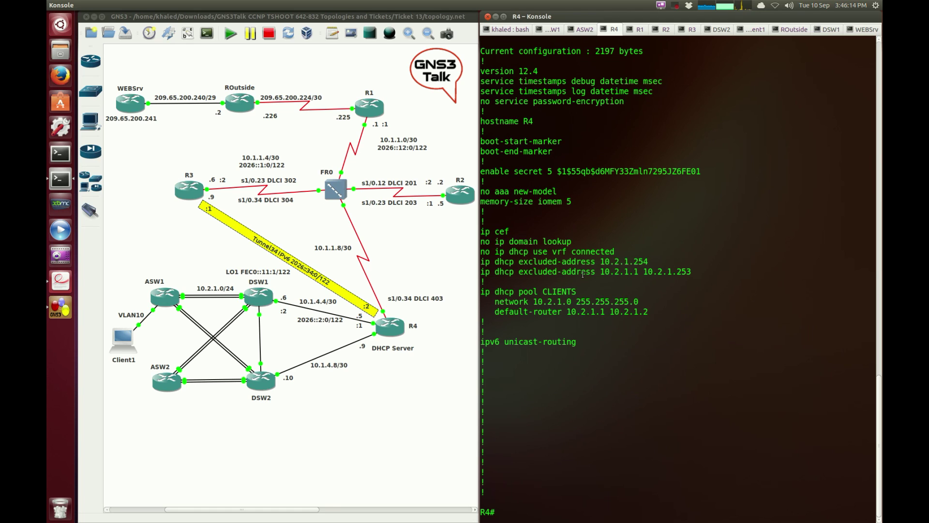
left_click_drag(600, 271, 638, 272)
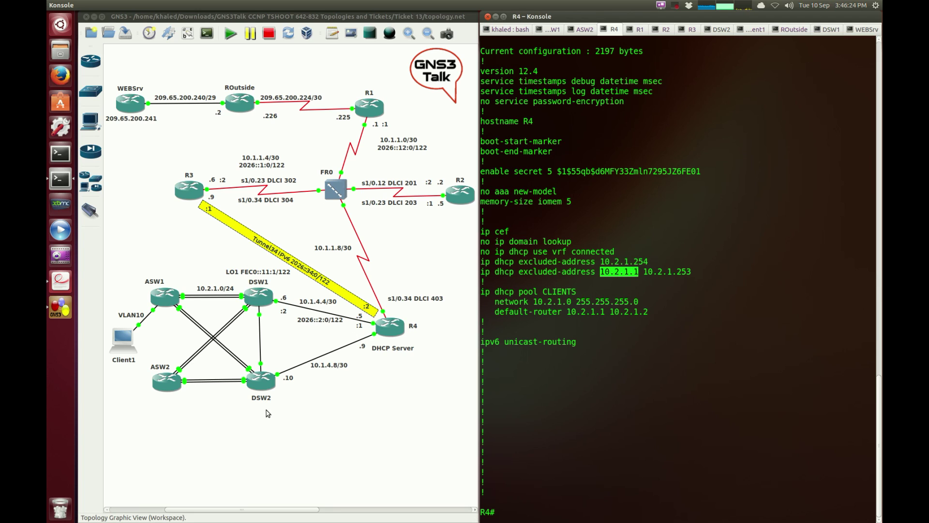
- Remove R4's DHCP excluded-address range 10.2.1.1–10.2.1.253
left_click(653, 340)
type("conf t")
key("Return")
type("ip d")
key("BackSpace")
key("BackSpace")
key("BackSpace")
key("BackSpace")
type("no")
triple_click(670, 252)
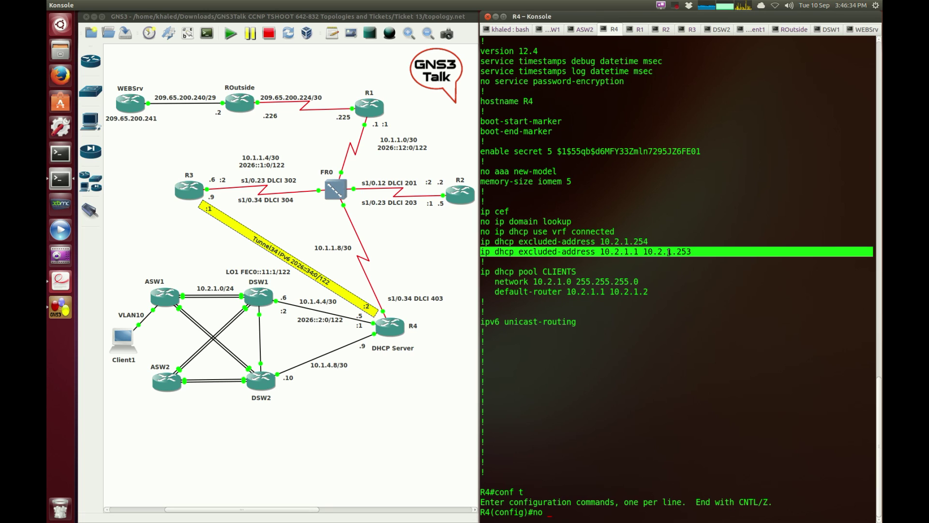
key("shift+Insert")
key("Return")
key("Return")
key("Return")
key("Return")
key("Return")
key("Return")
key("Return")
key("Return")
key("Return")
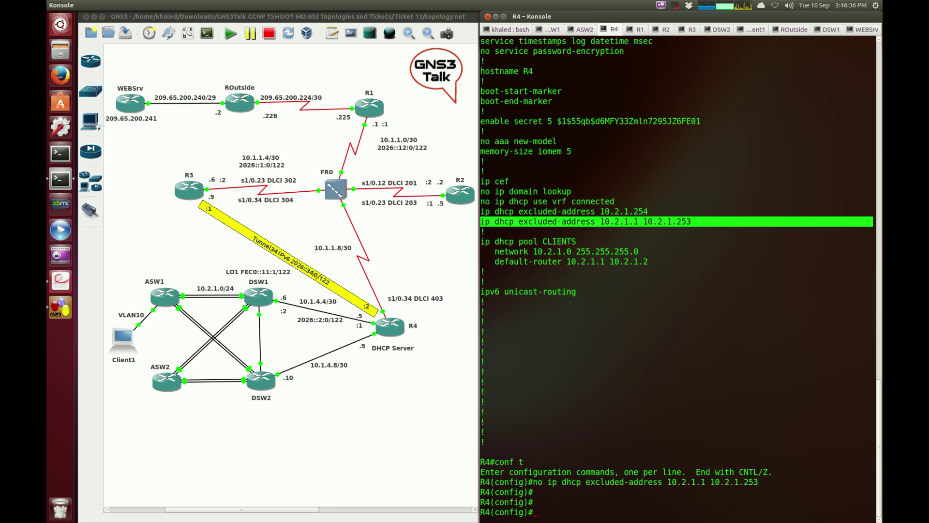
- Add a DHCP excluded-address range of only 10.2.1.1 through 10.2.1.2 on R4
type("ip dhcp")
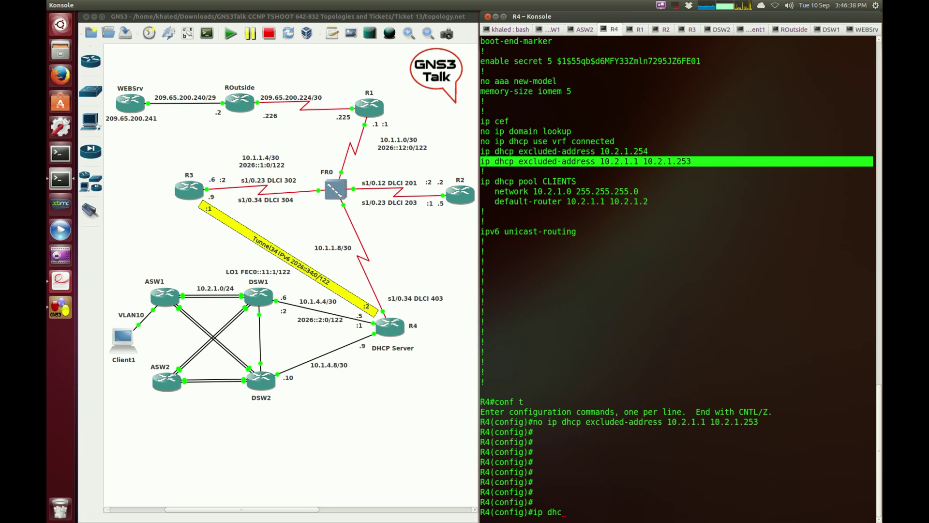
key("Tab")
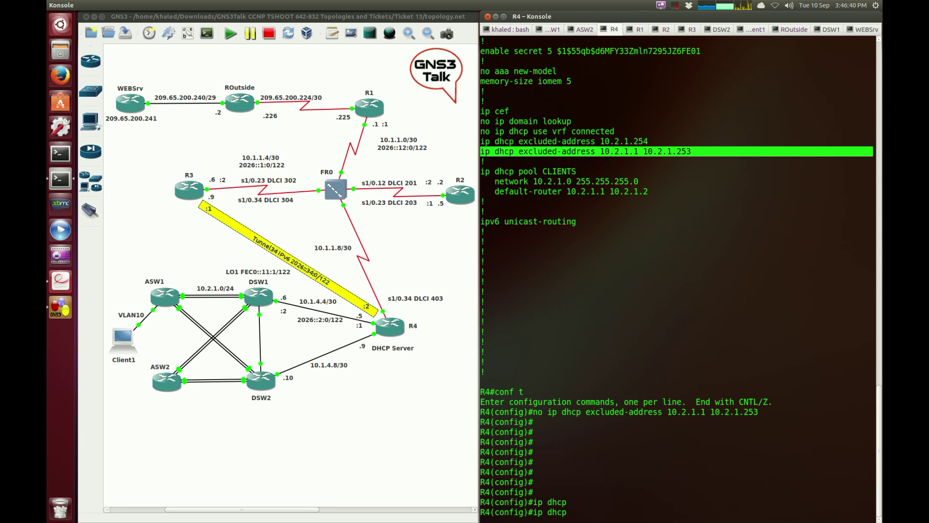
key("Tab")
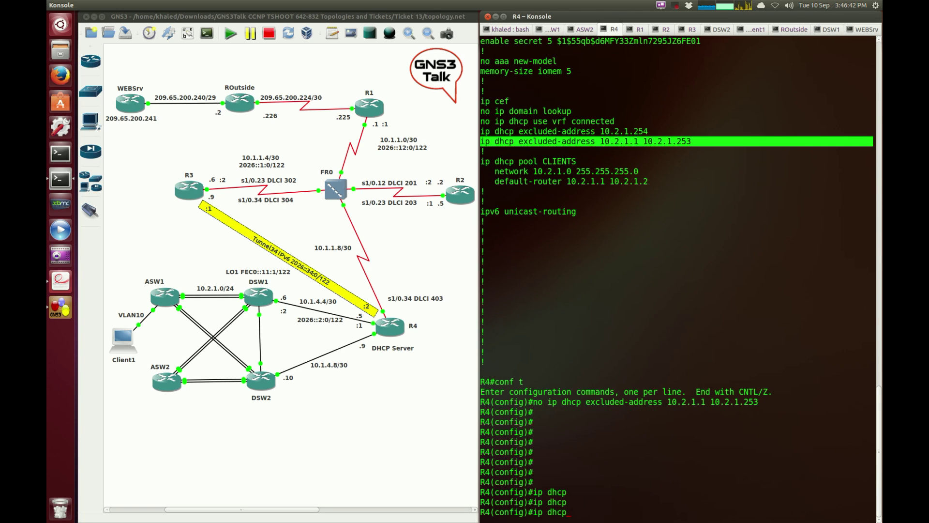
type("e")
key("Tab")
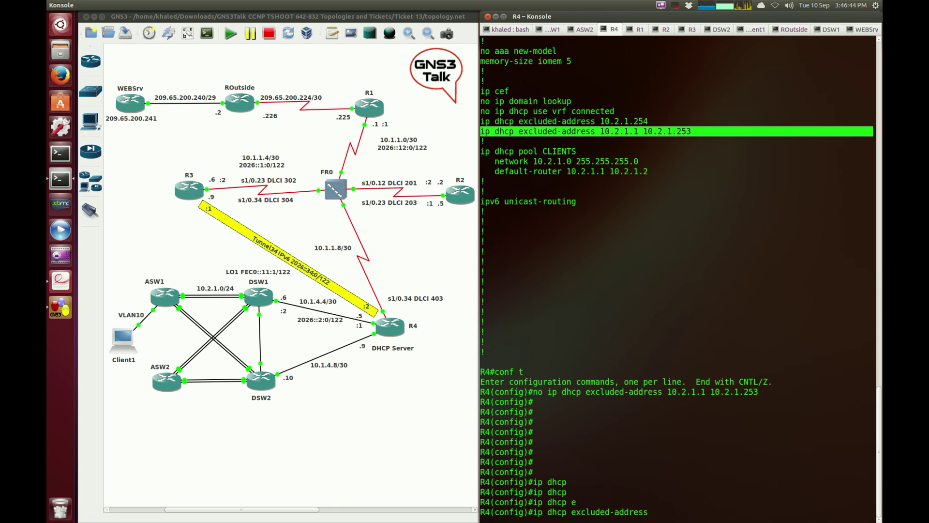
type("10.2.1.1 10.2.1.2")
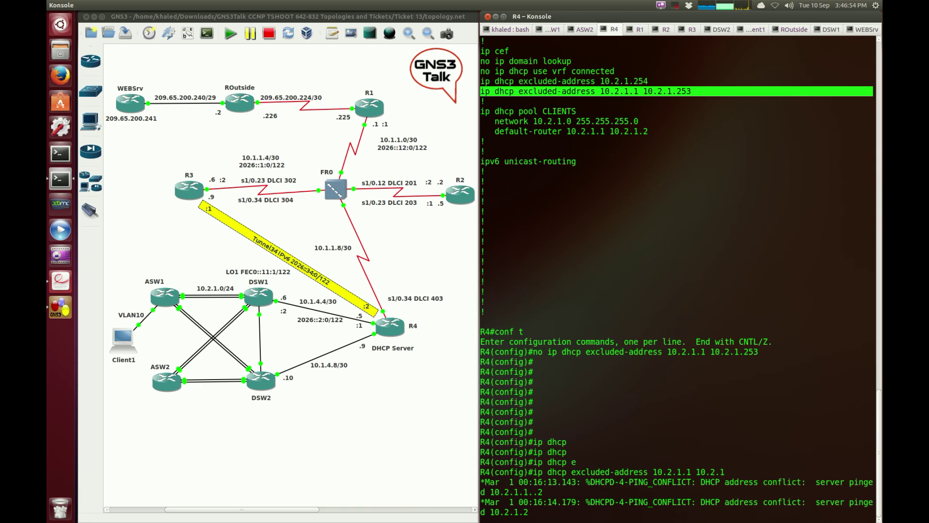
key("Return")
key("Return")
key("Return")
key("Up")
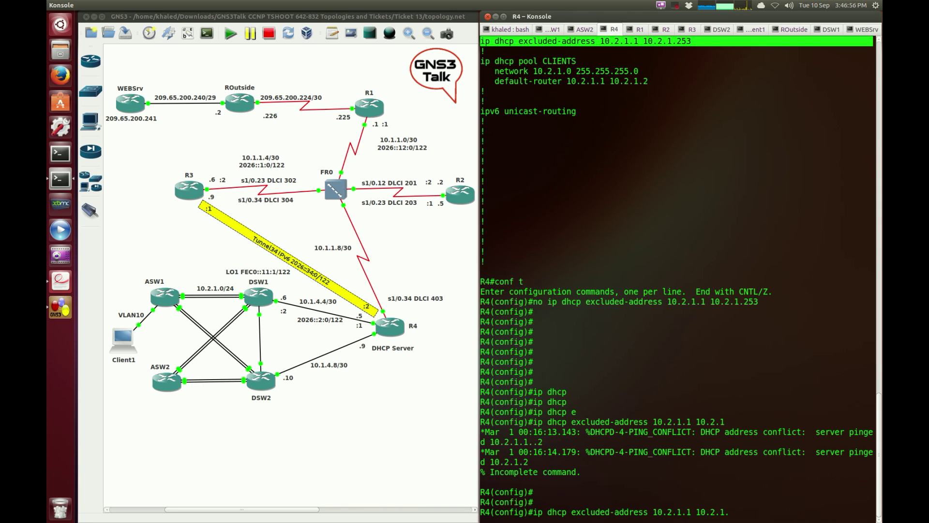
type("2")
key("Return")
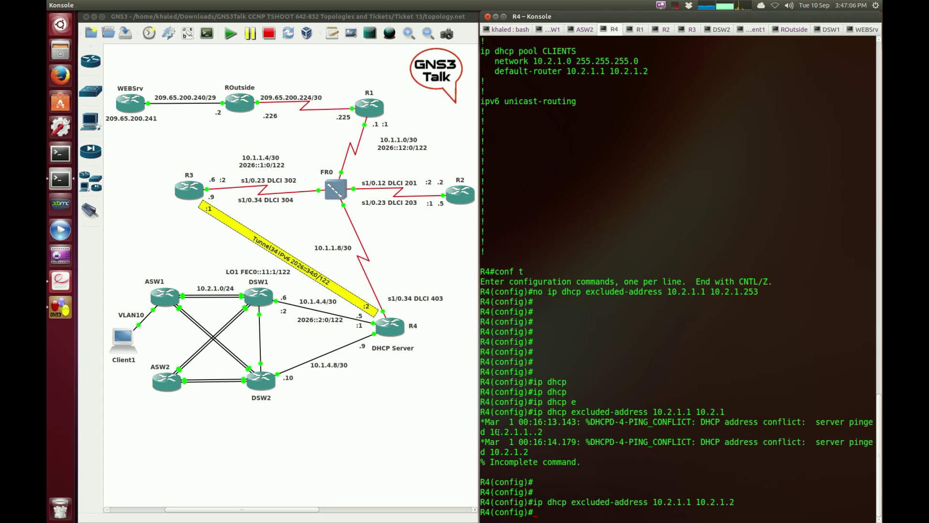
key("Return")
key("Return")
key("Return")
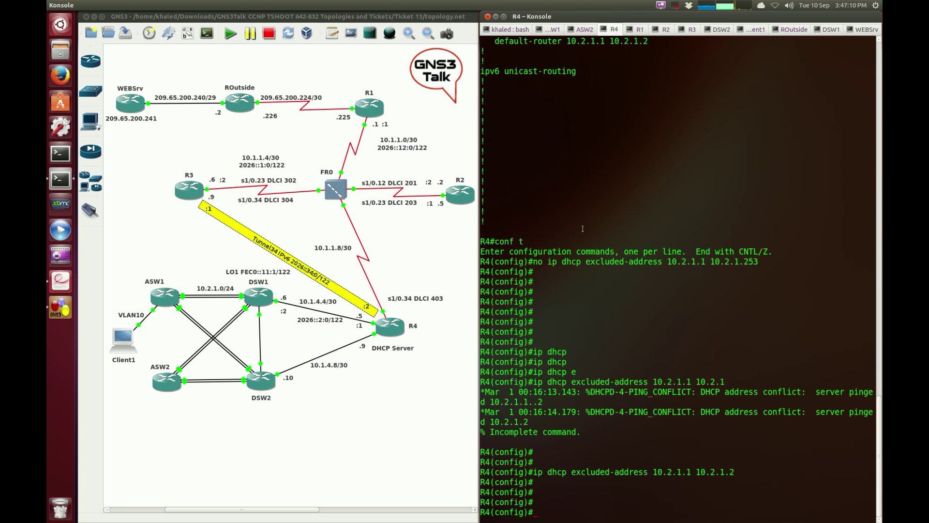
- Go to Client1's console and enter privileged mode with en
left_click(276, 409)
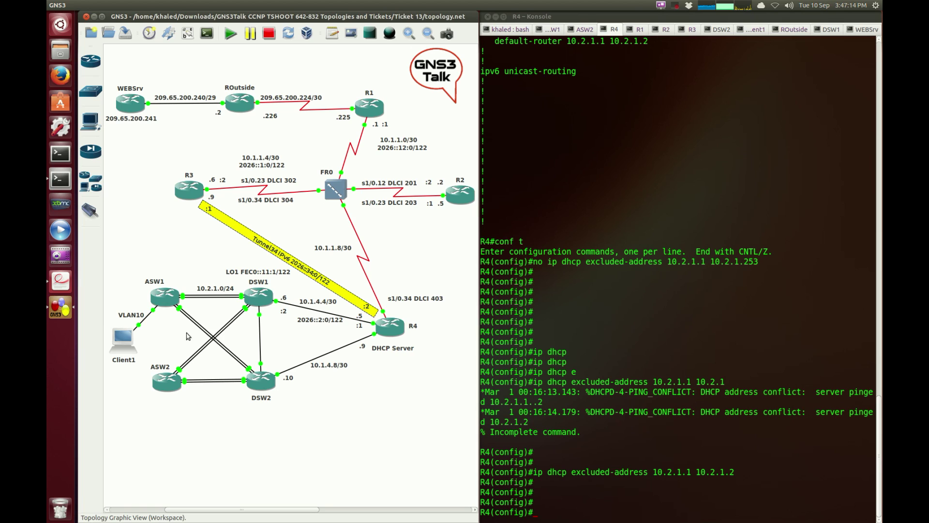
left_click(630, 314)
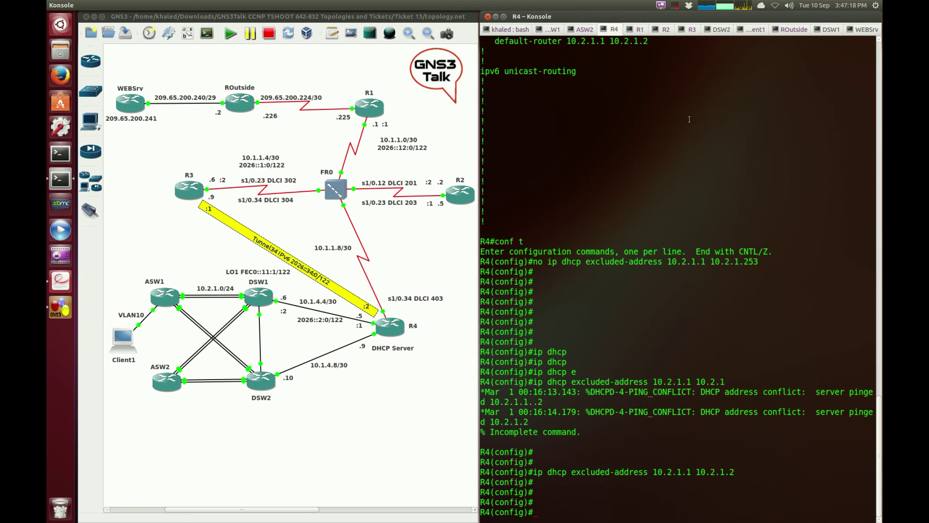
left_click(753, 31)
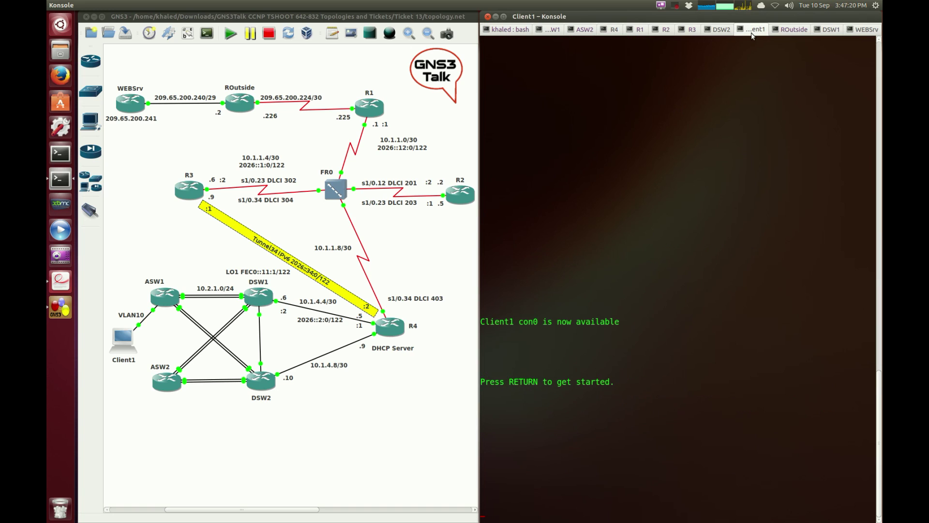
key("Return")
key("Return")
type("en")
key("Return")
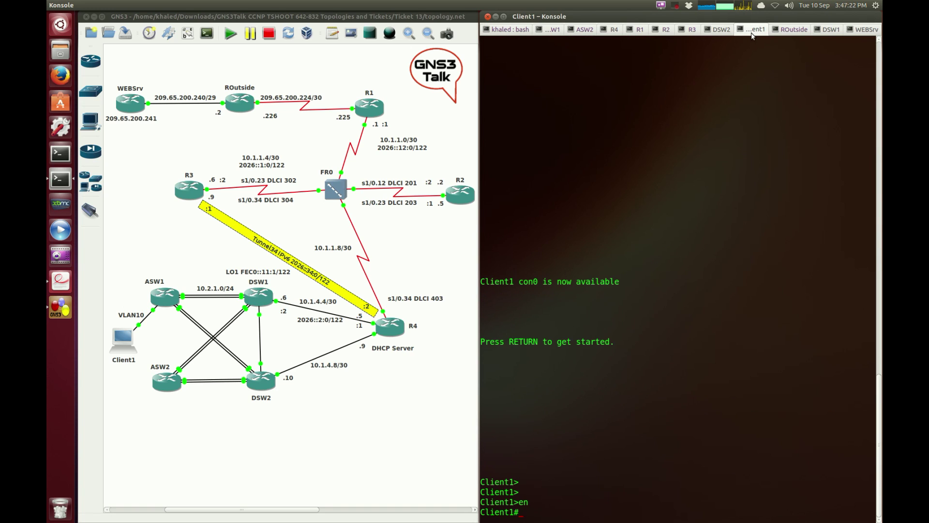
key("Return")
- Confirm Client1 has DHCP address 10.2.1.3 and ping WEBSrv 209.65.200.241 twice successfully
type("show ip int bri")
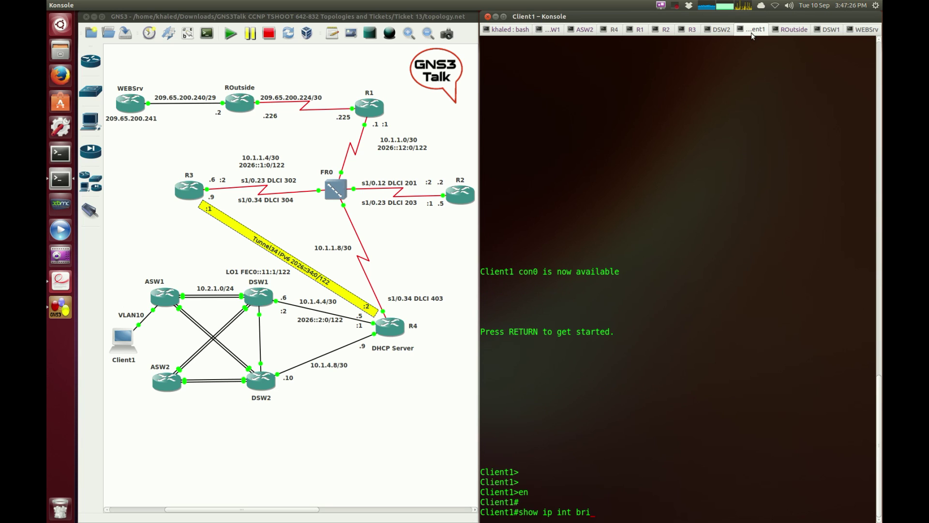
key("Return")
key("Return")
key("Return")
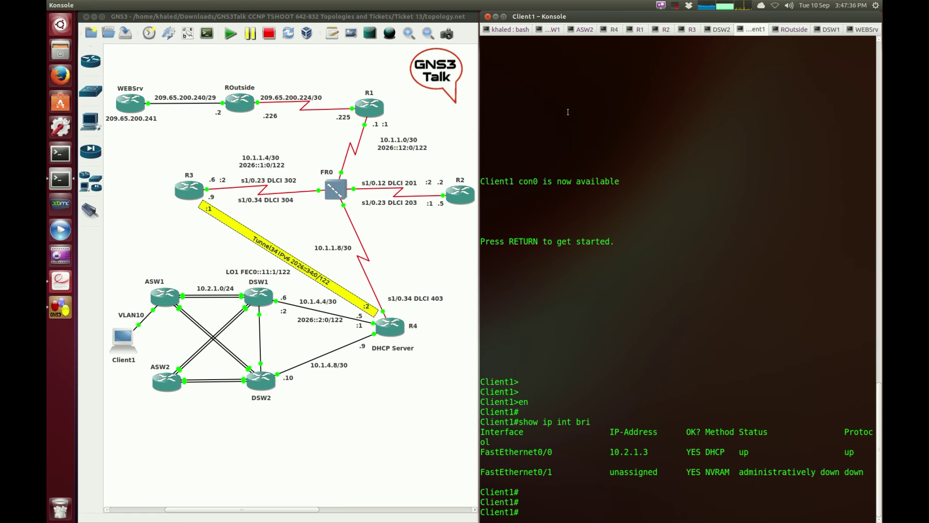
type("ping 209.65.200.241")
key("Return")
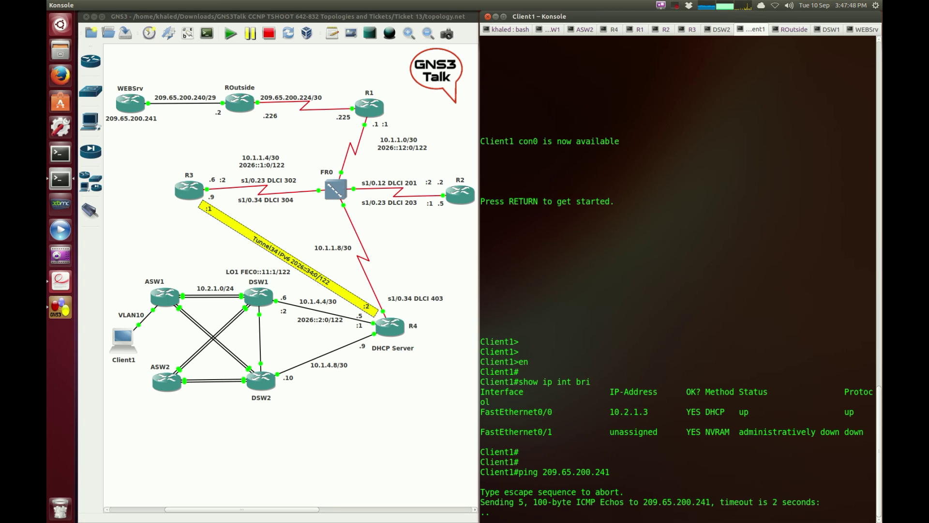
key("Up")
key("Return")
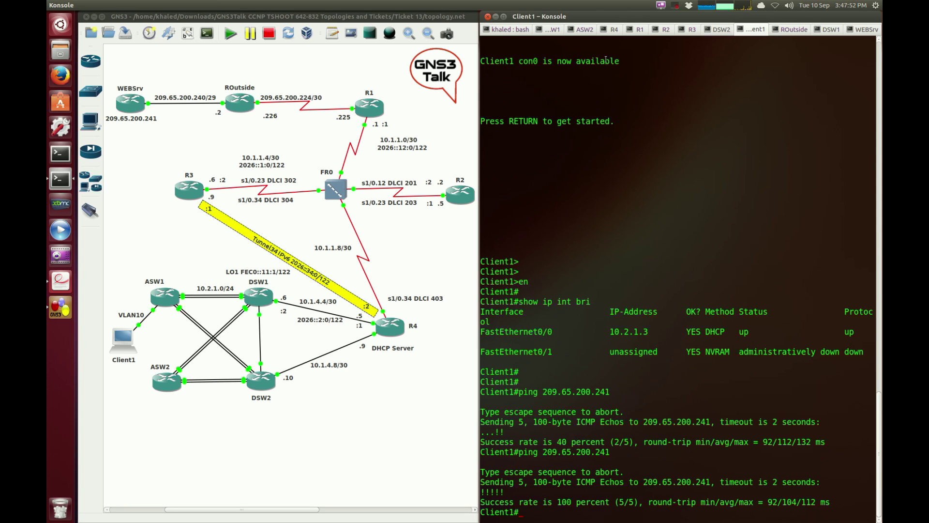
left_click(611, 30)
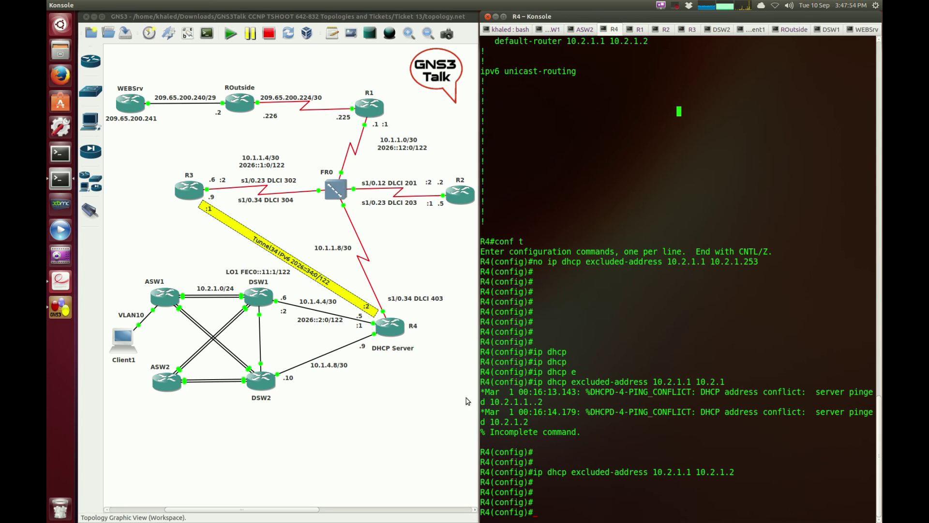
- Widen the Konsole window, add blank prompt lines on R4, then restore its width
left_click_drag(479, 394, 389, 390)
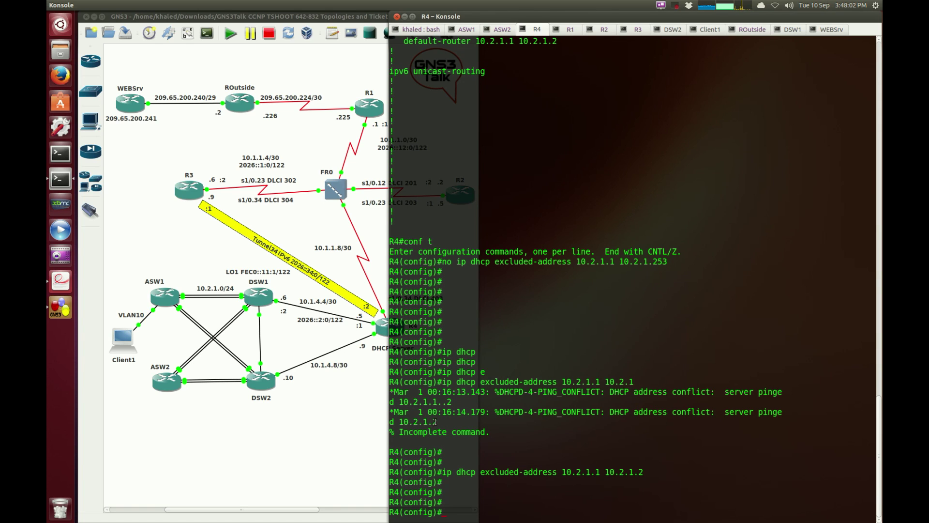
double_click(638, 412)
left_click(631, 418)
key("Return")
key("Return")
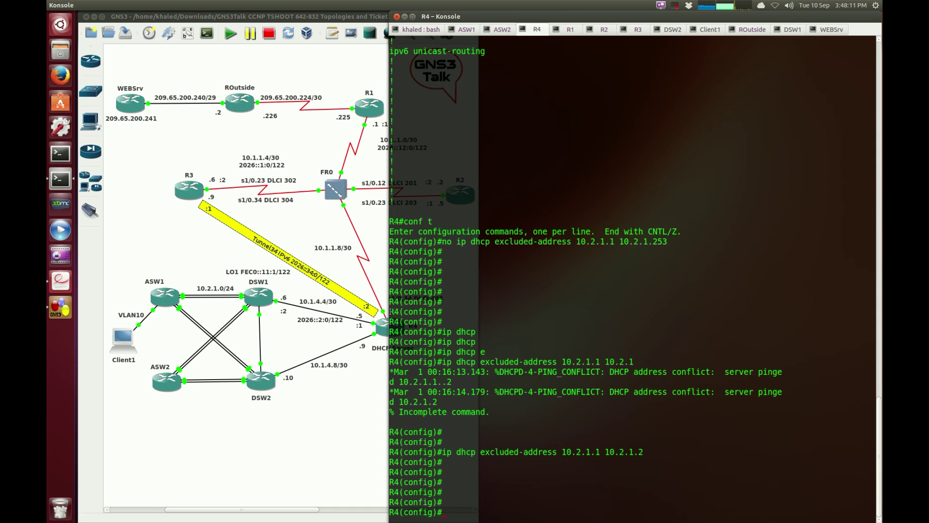
left_click_drag(390, 312, 480, 297)
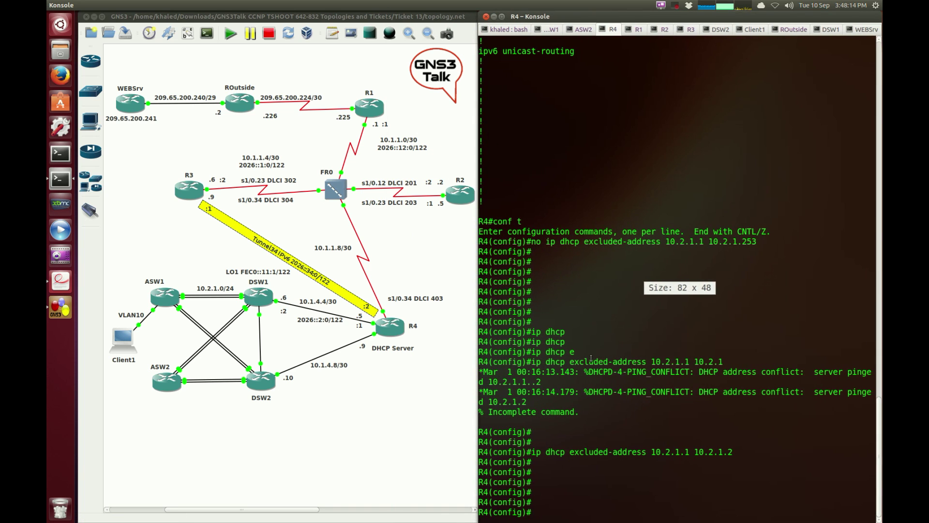
- Exit R4's configuration mode with Ctrl+Z and minimize Konsole
scroll(592, 348, "up", 3)
scroll(590, 350, "down", 3)
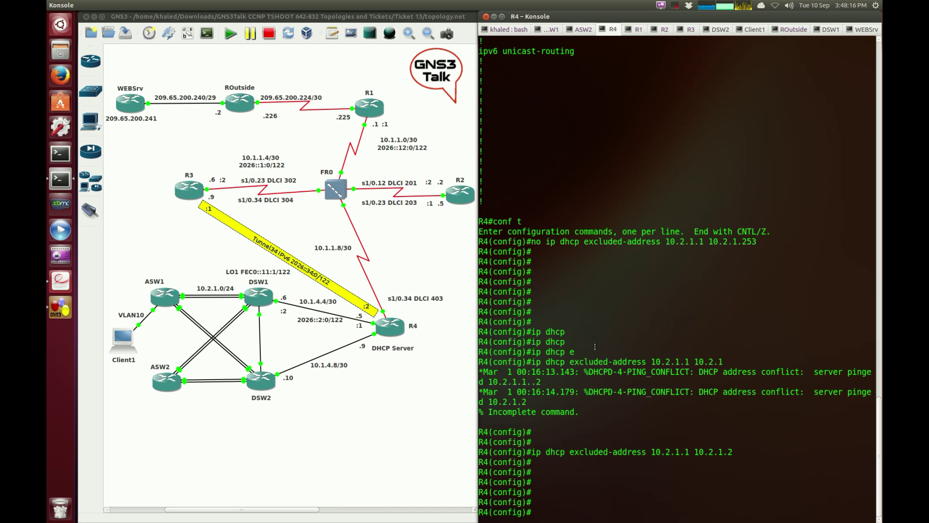
key("ctrl+z")
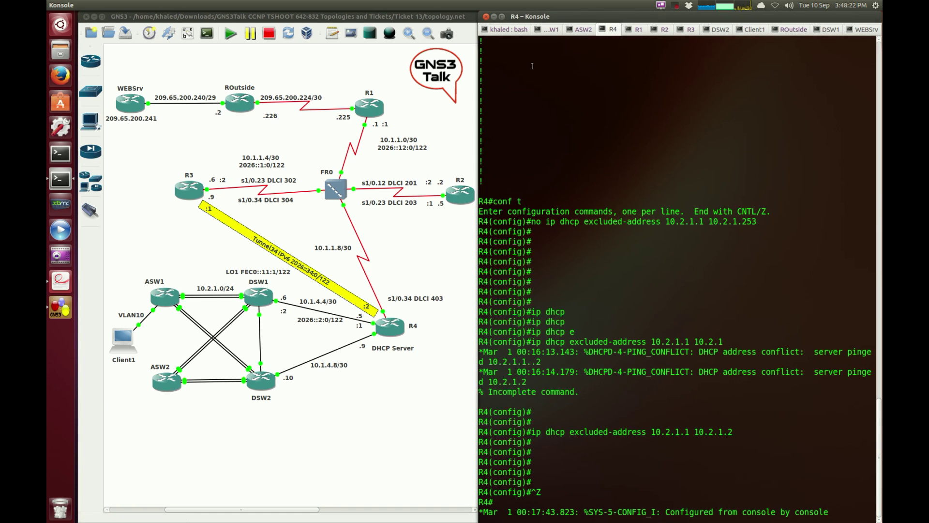
left_click(494, 16)
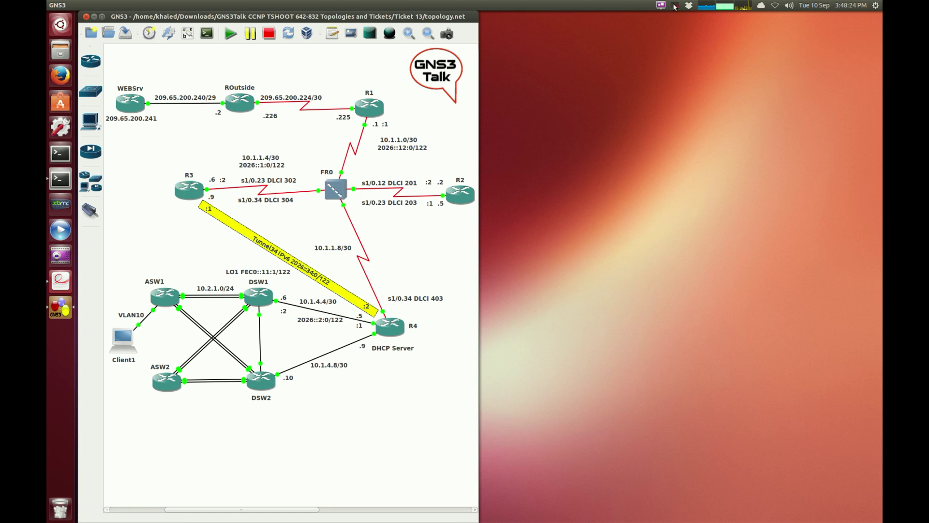